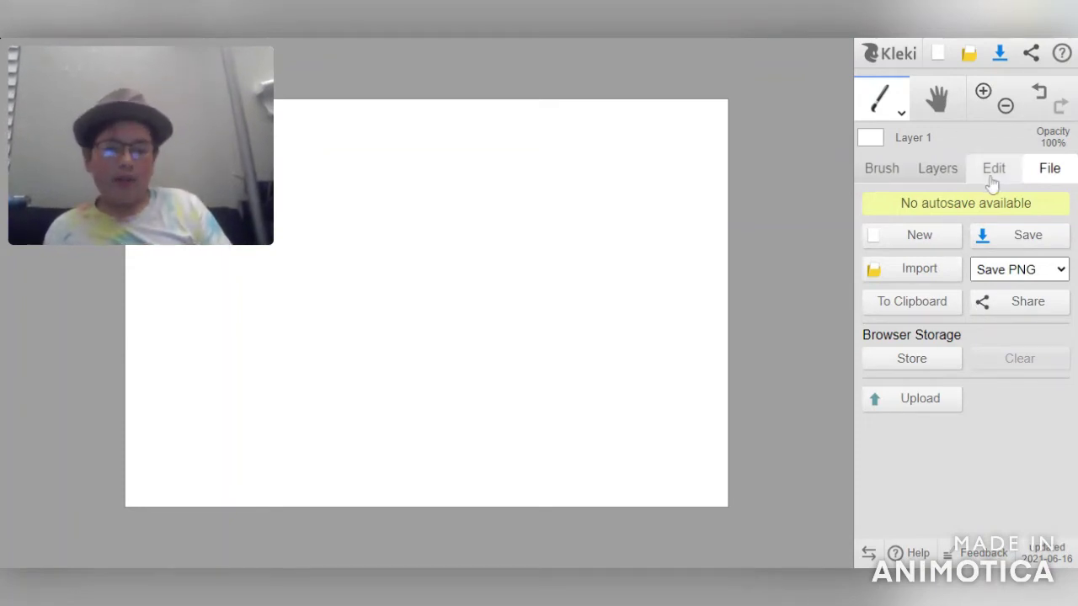
Import the finished two-portrait artwork 2021_07_30_0r2_Kleki.png as a new layer, keeping its default placement
left_click(906, 282)
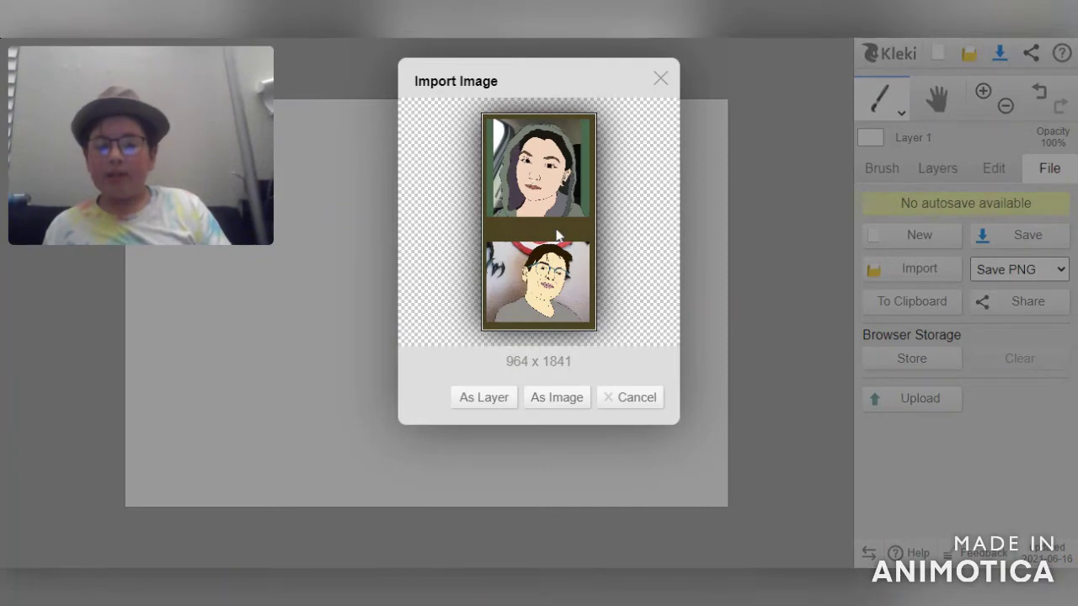
left_click(481, 399)
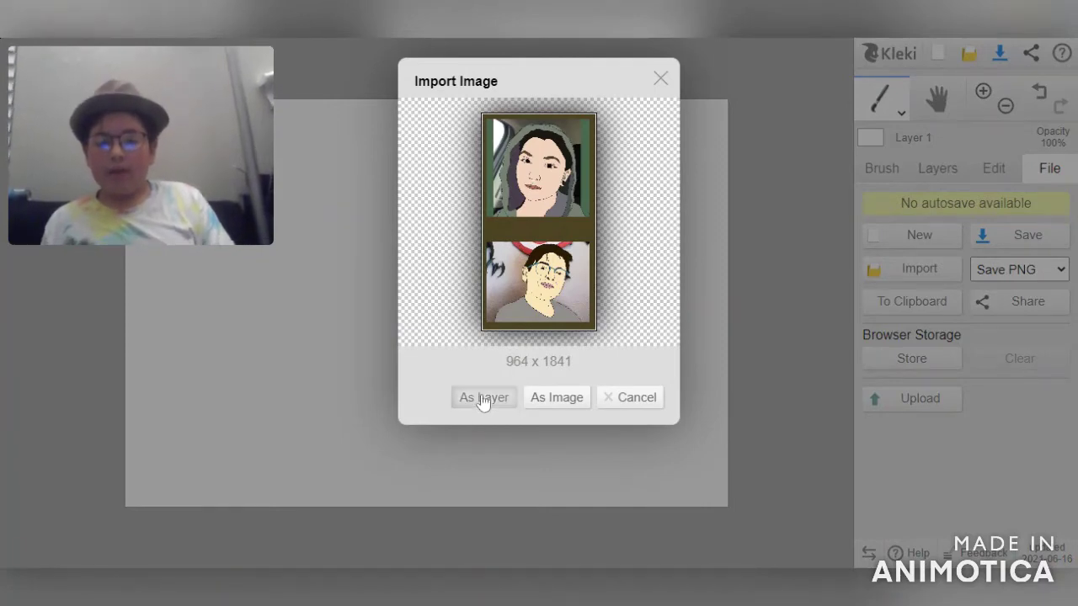
left_click(654, 449)
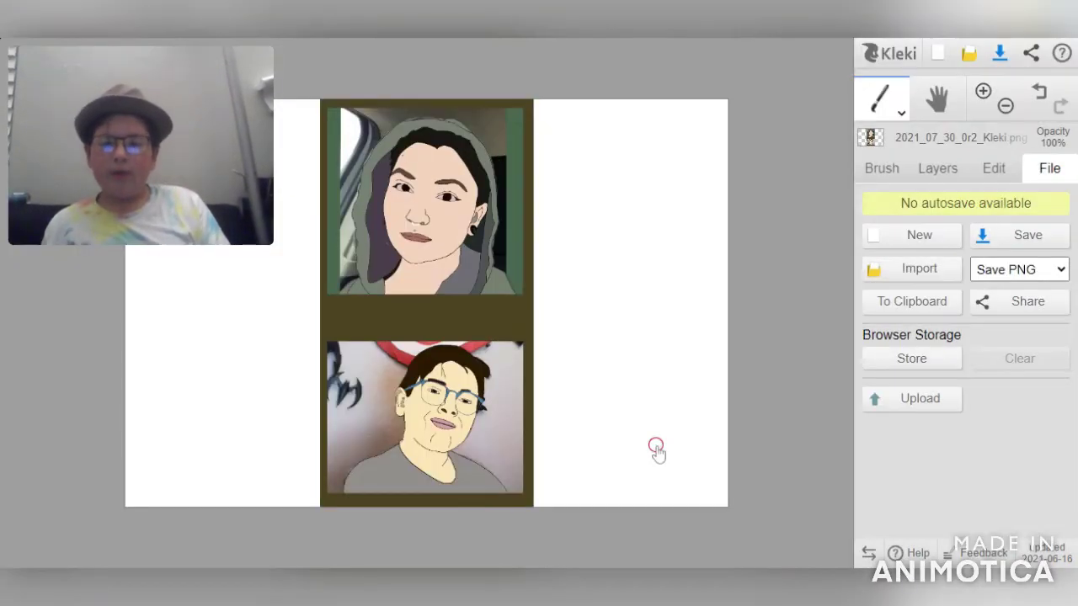
Inspect both cartoon portraits up close and undo the artwork's import
left_click(982, 91)
left_click(937, 100)
left_click_drag(631, 339, 662, 103)
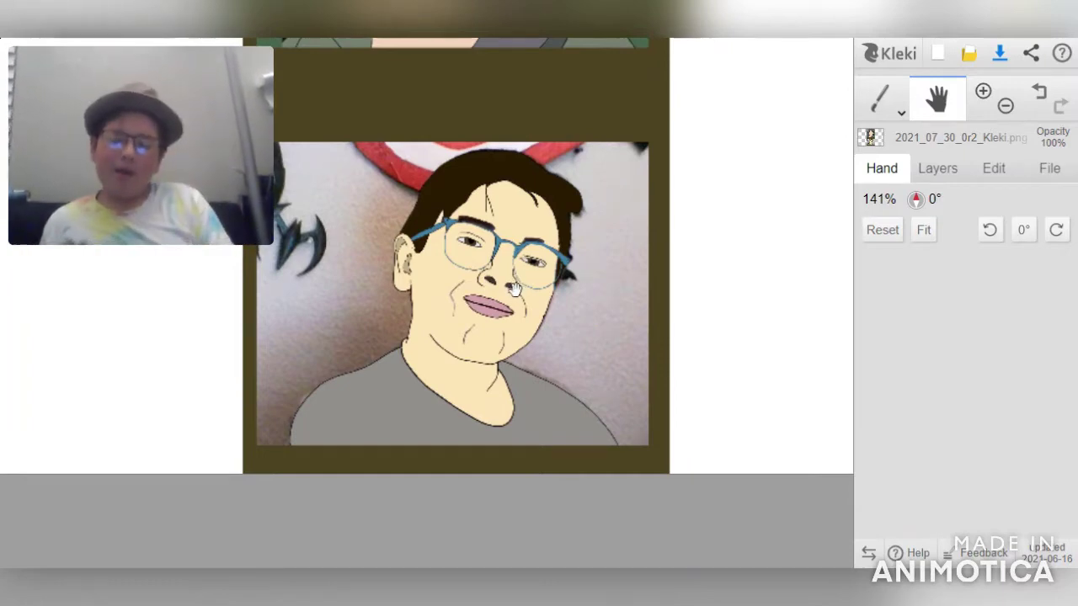
left_click_drag(523, 182, 485, 544)
left_click_drag(535, 346, 638, 432)
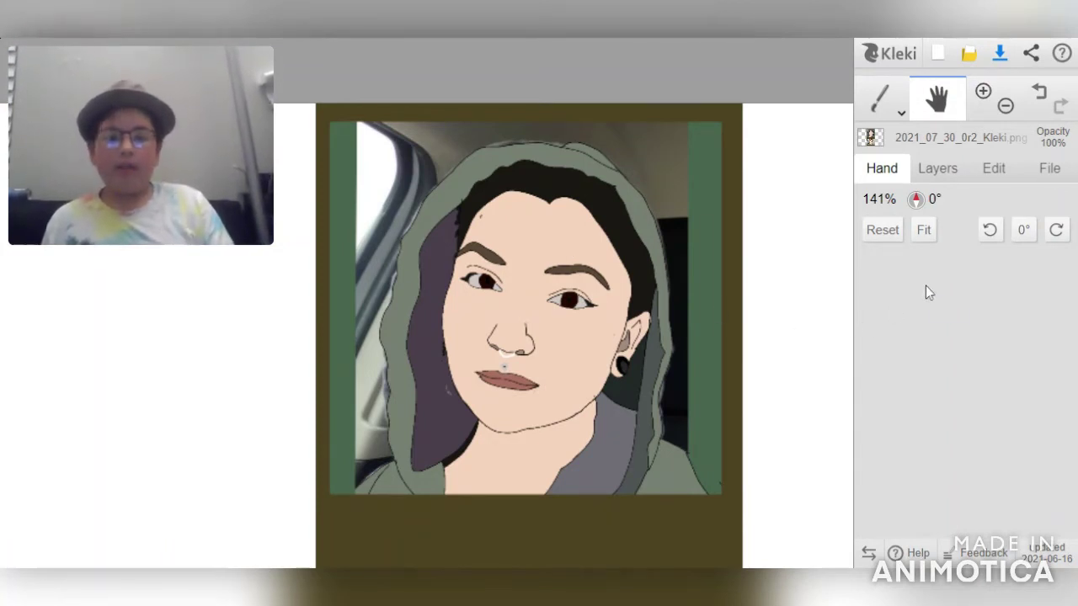
left_click(1044, 98)
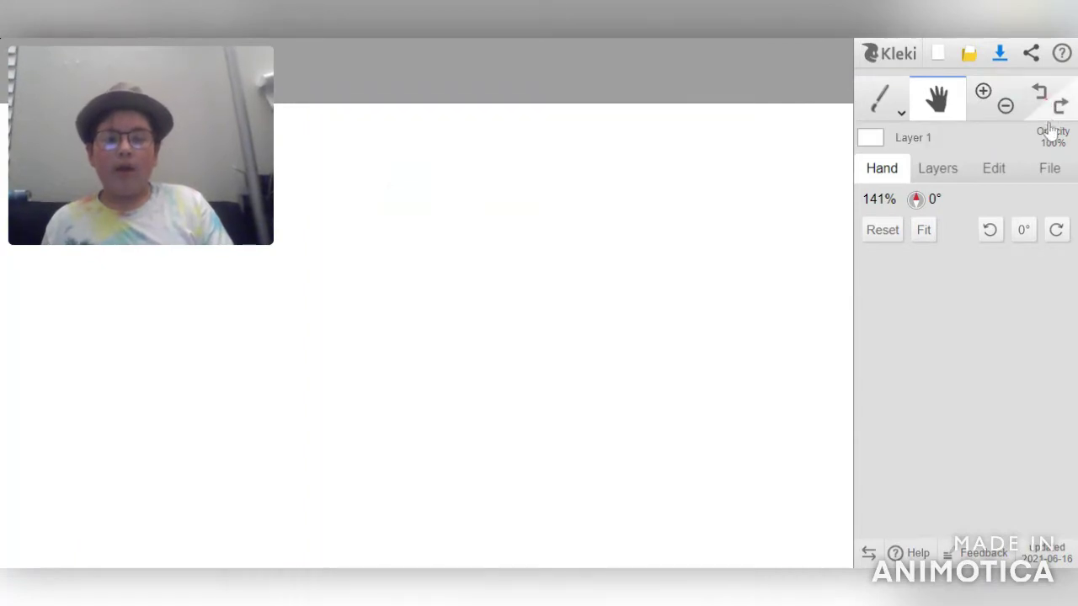
Import the photo of the boy in a brown hat as a new layer, keeping its default placement
left_click(1044, 166)
left_click(905, 281)
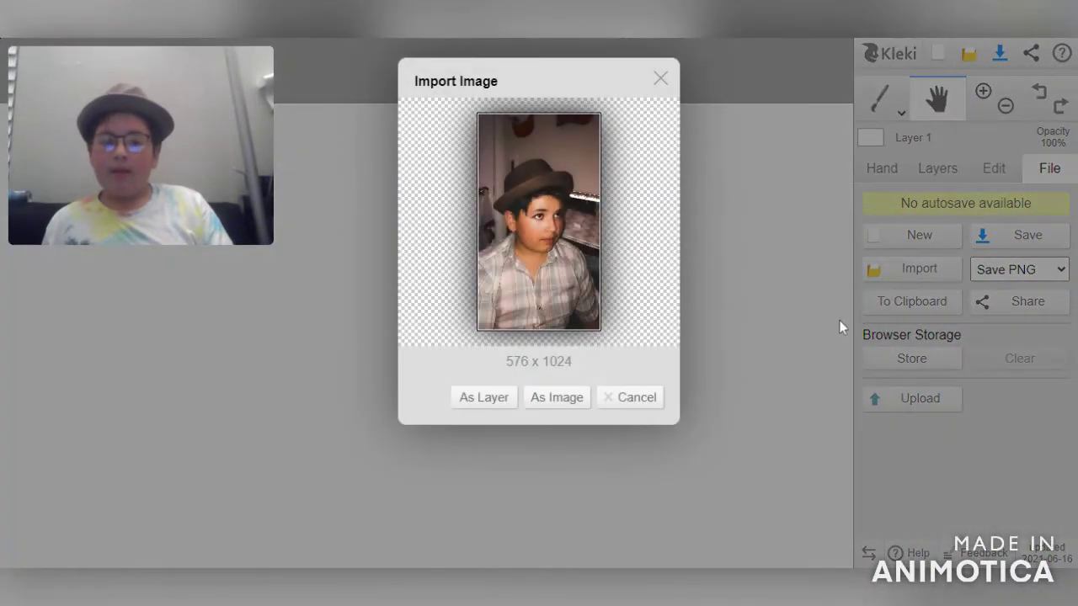
left_click(487, 398)
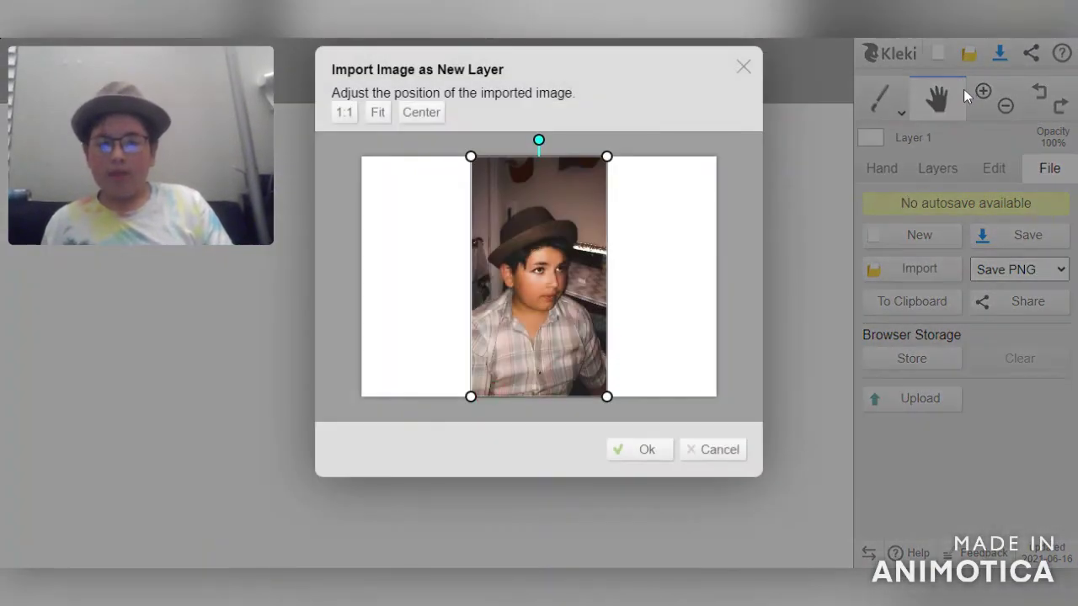
left_click(642, 455)
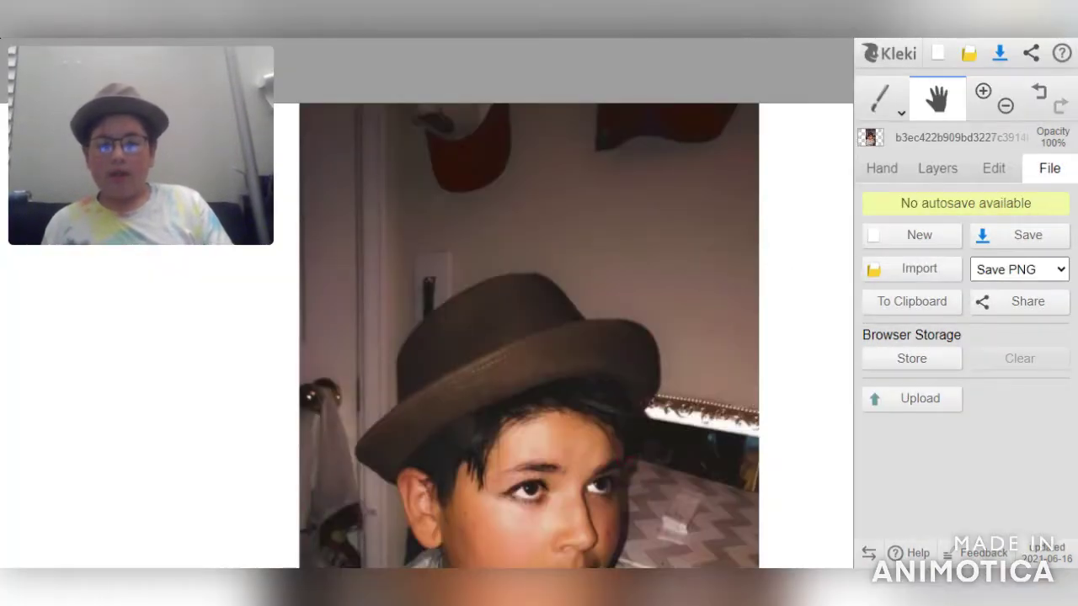
Set up the Pen brush with size 1 and stabilizer 4 for tracing the photo
left_click(1006, 106)
left_click(1006, 105)
left_click_drag(710, 378, 784, 320)
left_click(985, 91)
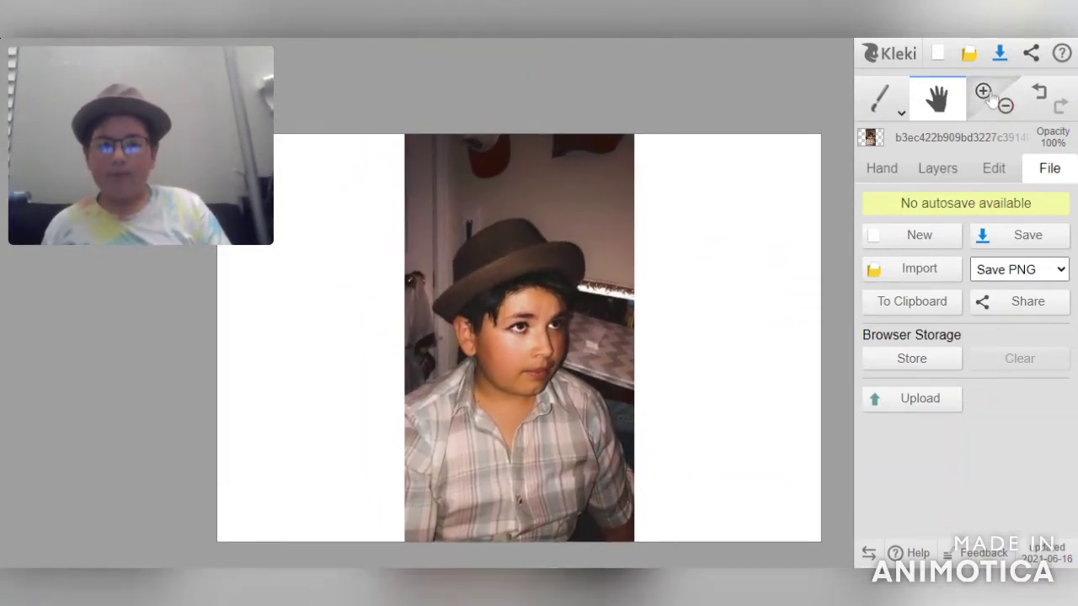
left_click_drag(820, 264, 753, 202)
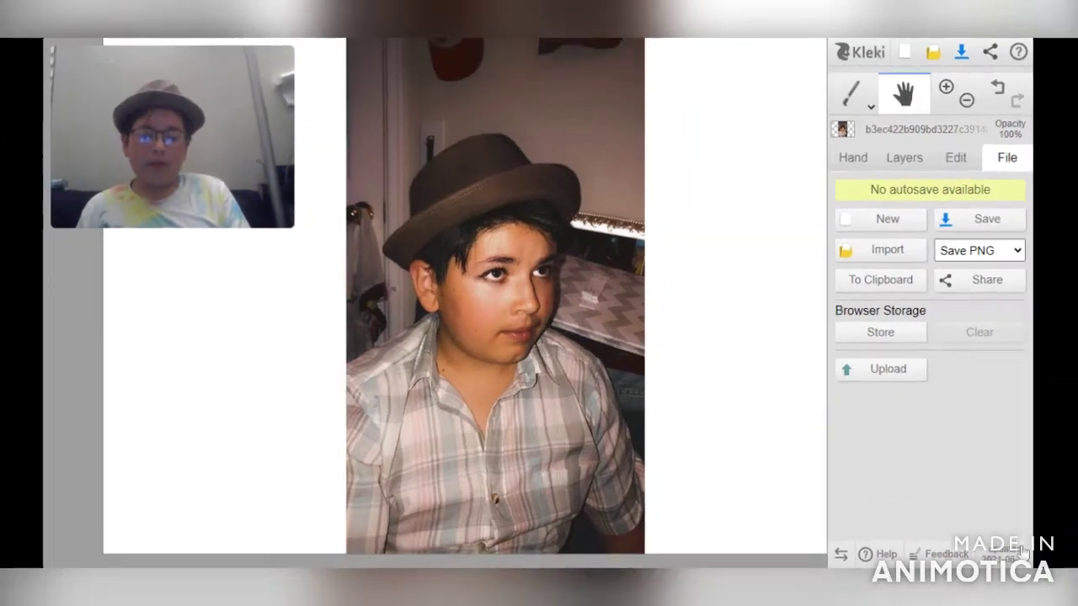
left_click(850, 95)
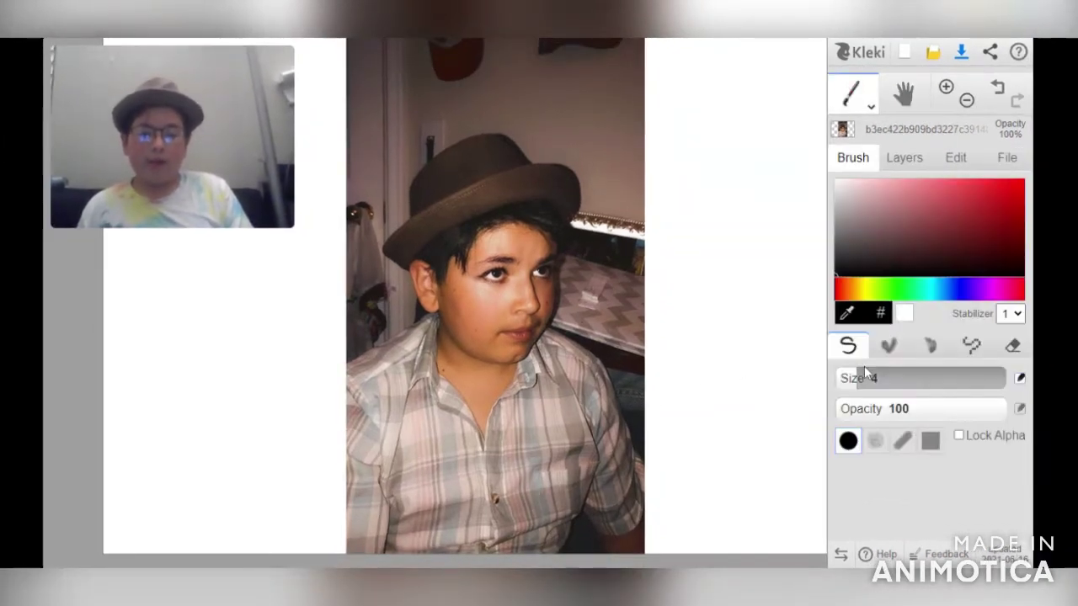
left_click(835, 381)
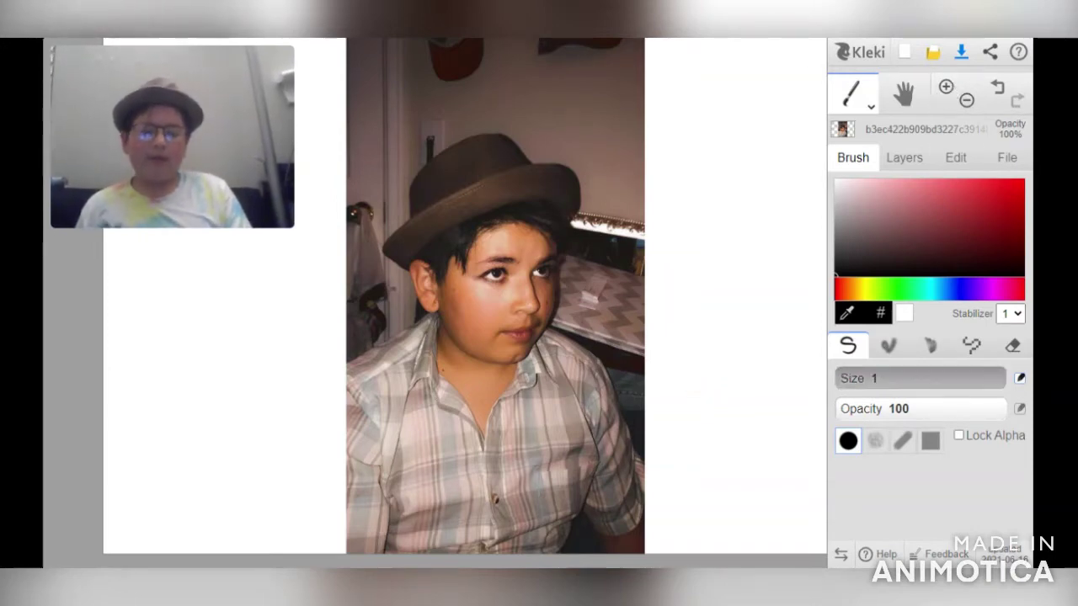
left_click(1011, 313)
left_click(1010, 441)
Trace the shoulder, the ear and the hair edge beside it in black directly on the photo layer
left_click(946, 86)
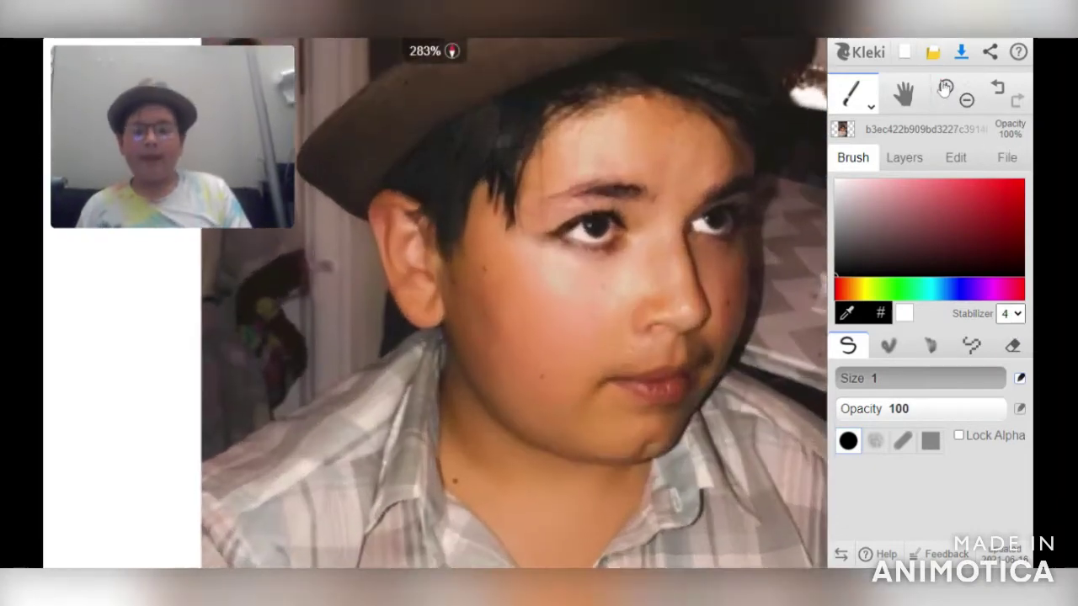
left_click(903, 94)
left_click_drag(410, 475, 530, 405)
left_click(853, 93)
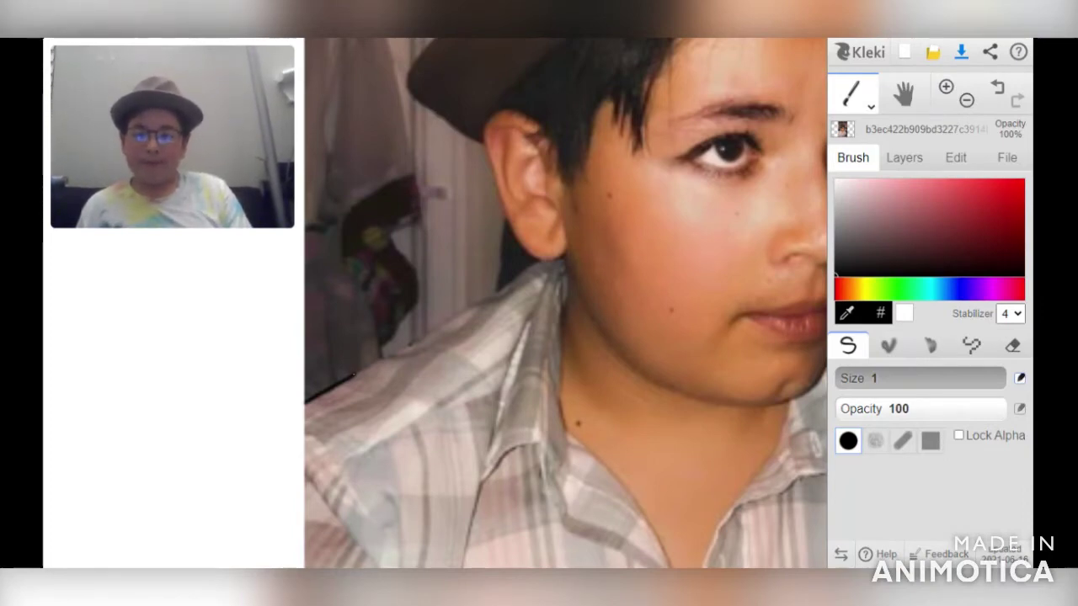
left_click_drag(362, 367, 539, 255)
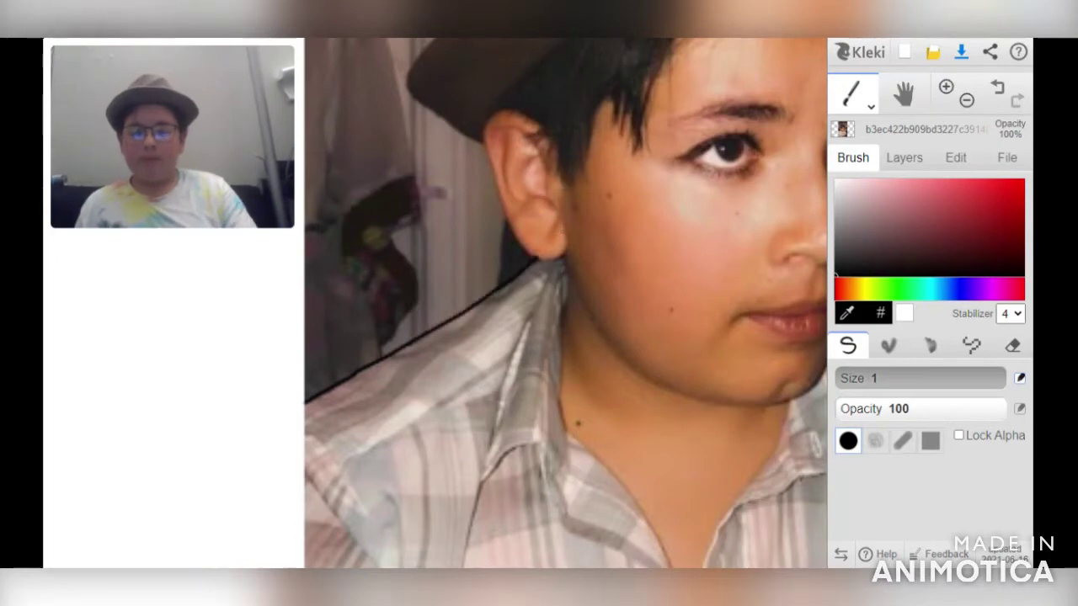
mouse_move(546, 262)
left_mouse_down()
mouse_move(505, 214)
mouse_move(487, 116)
mouse_move(565, 173)
mouse_move(623, 88)
mouse_move(631, 152)
left_mouse_up()
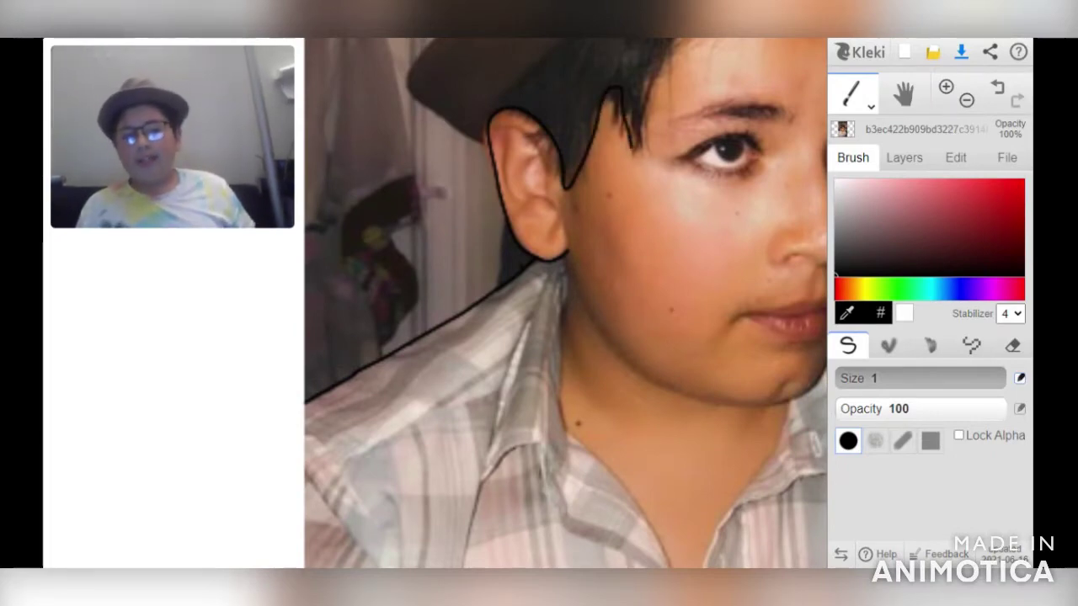
Outline the eye nearest the ear, its iris and the eyebrow above it in black on the photo layer
left_click(903, 95)
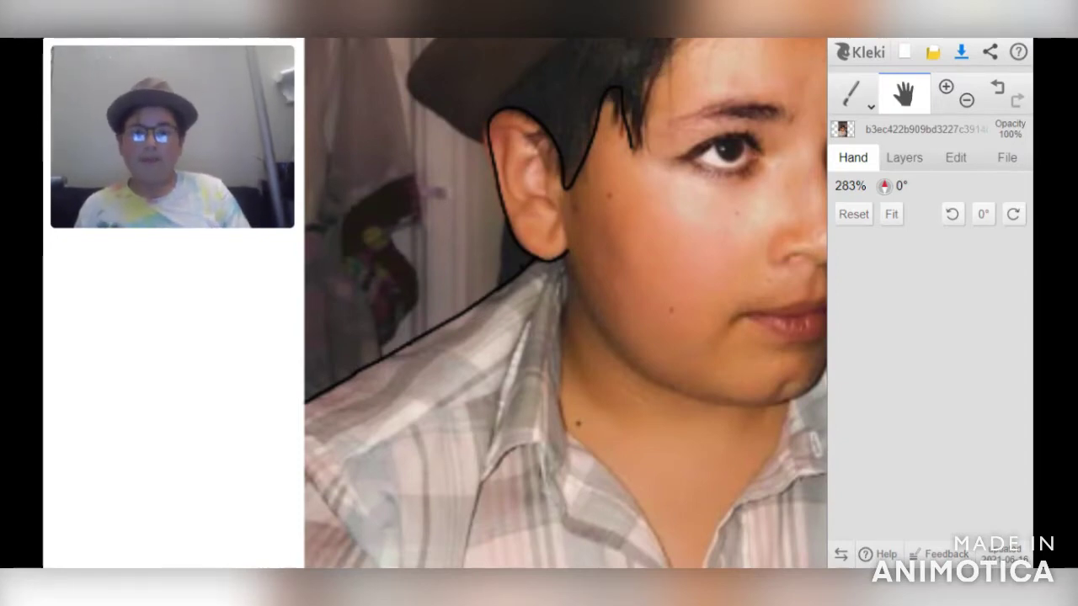
left_click(853, 94)
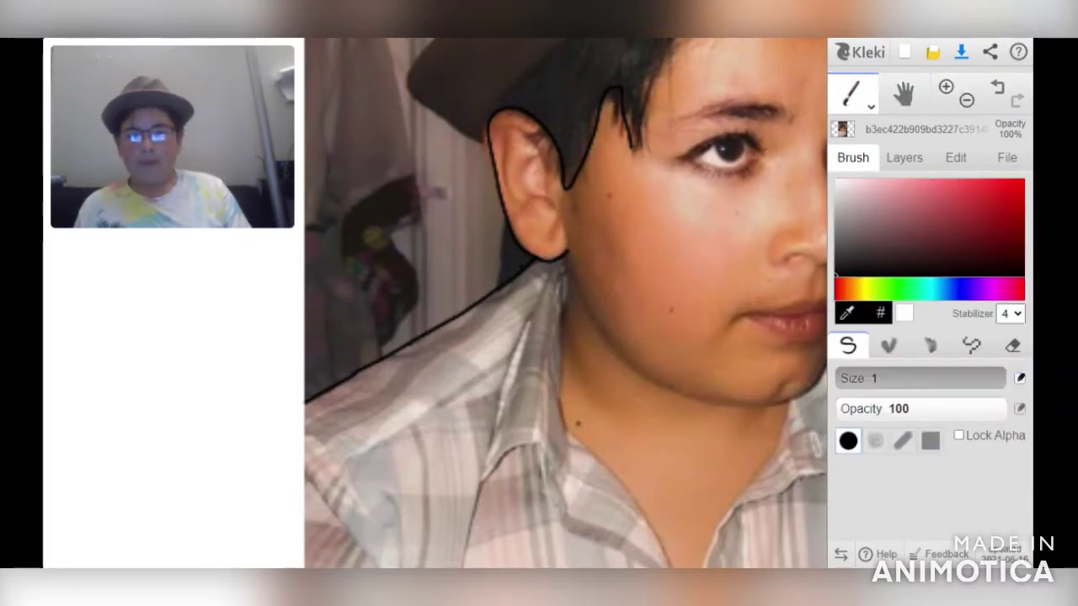
left_click_drag(758, 139, 742, 129)
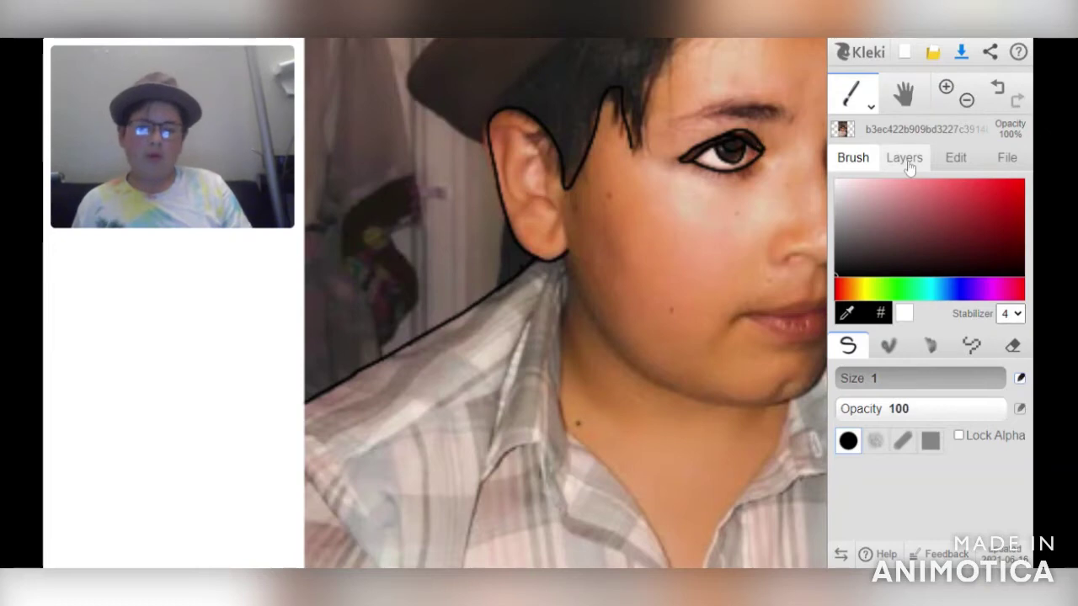
left_click(997, 89)
left_click(998, 91)
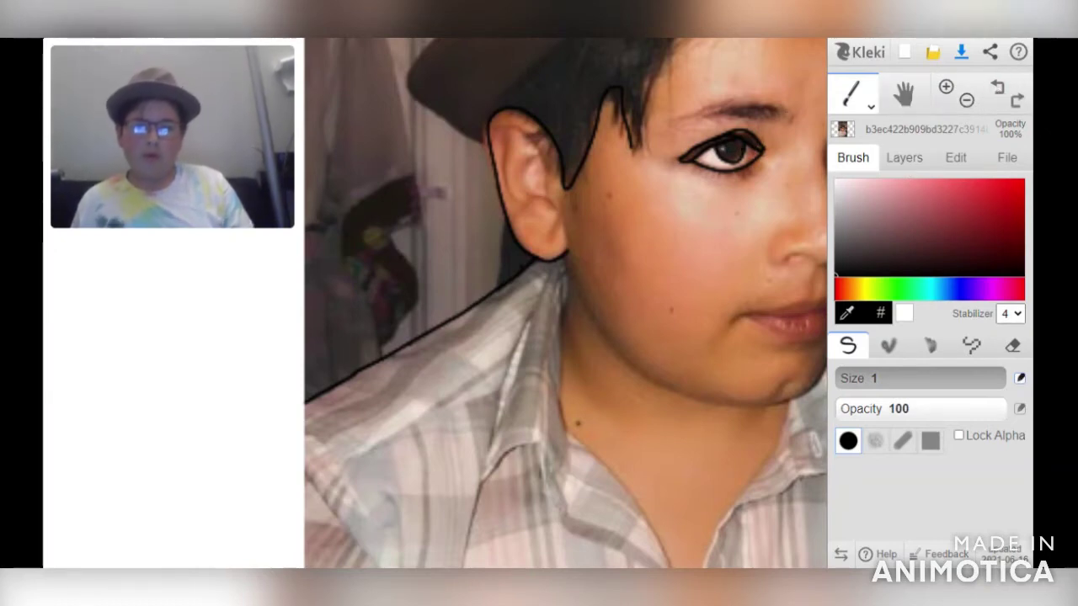
key("ctrl+y")
key("ctrl+y")
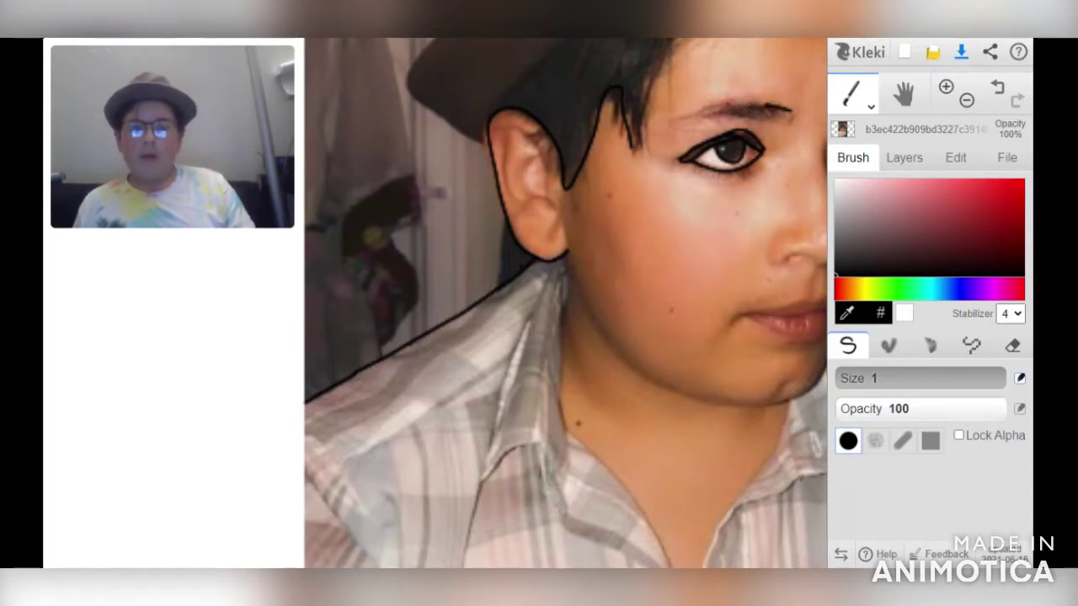
mouse_move(755, 103)
left_mouse_down()
mouse_move(682, 121)
mouse_move(798, 116)
left_mouse_up()
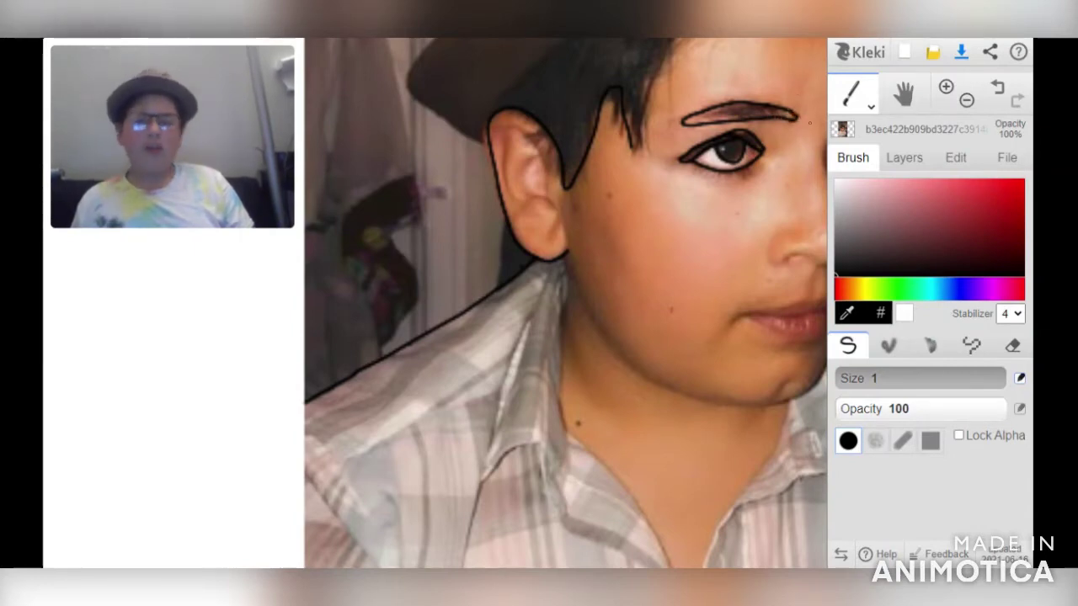
Replace the traced photo by importing a fresh copy as a new layer and deleting the layer that carries the outlines
left_click(960, 103)
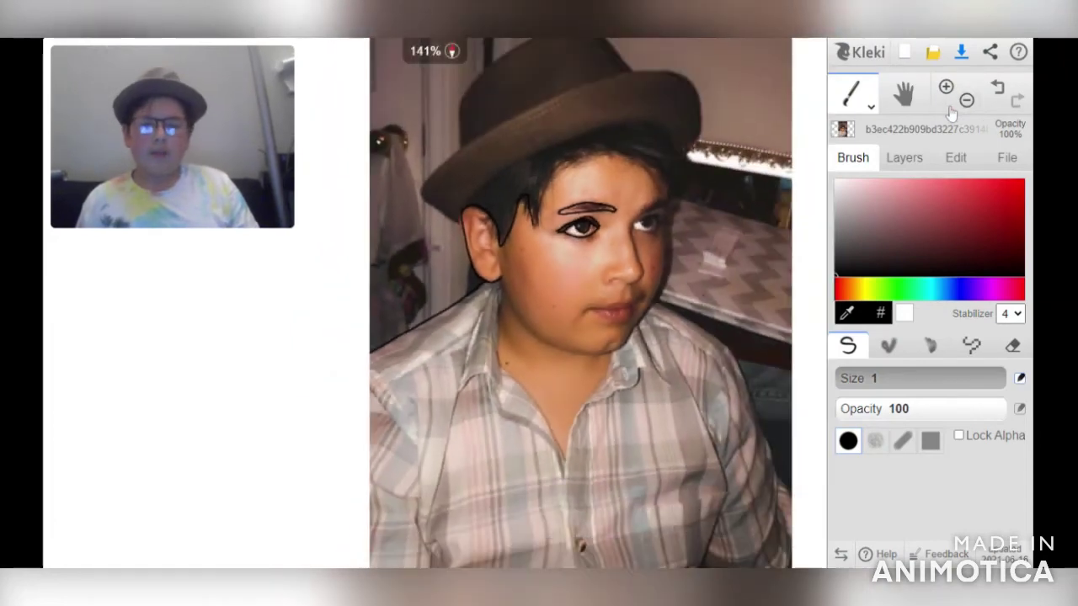
left_click(903, 159)
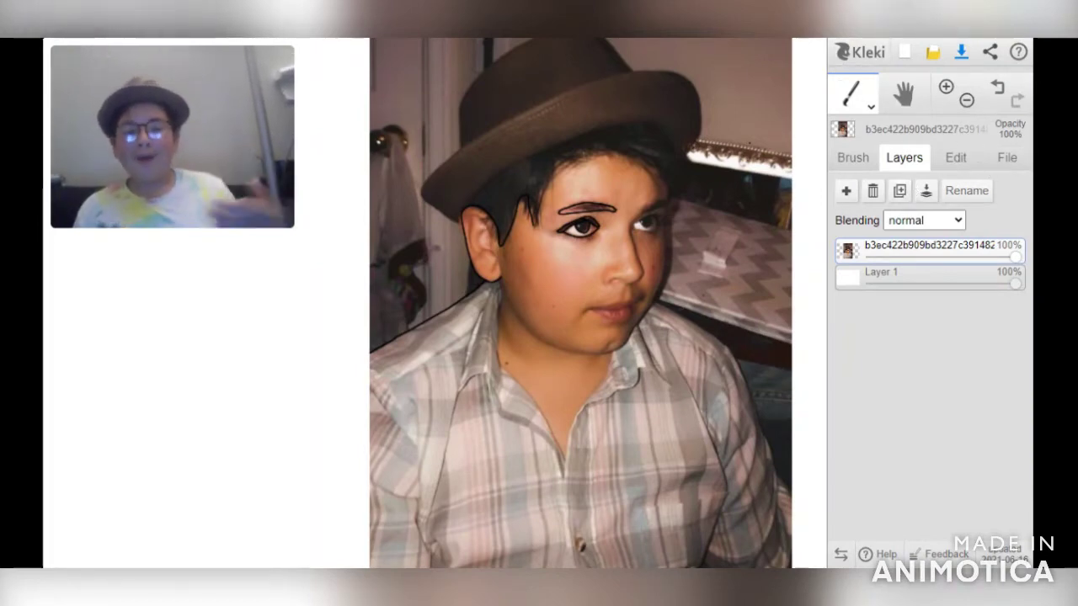
left_click(996, 89)
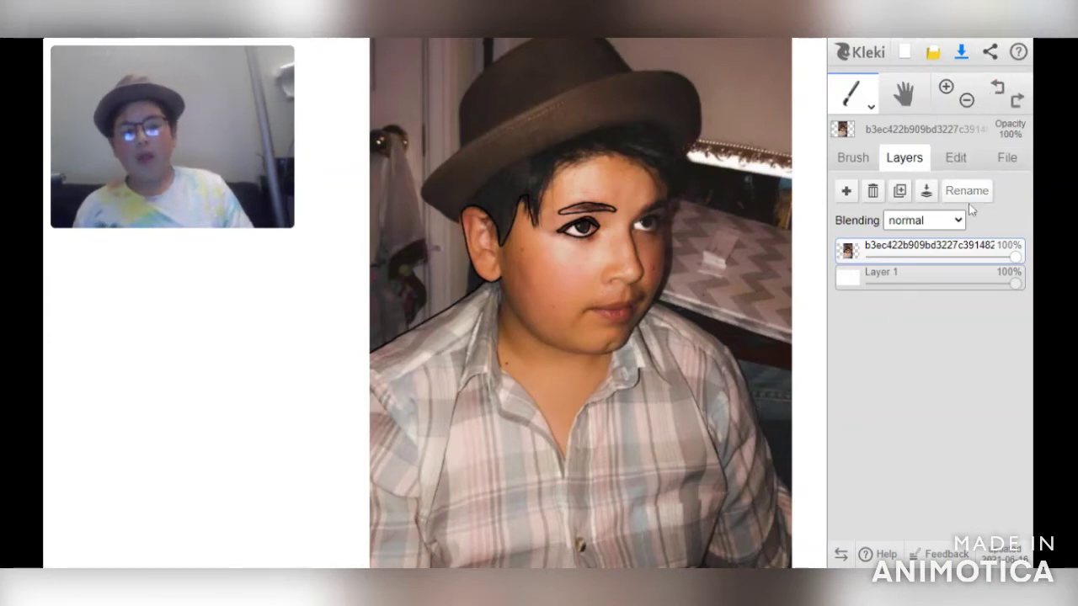
left_click(1008, 158)
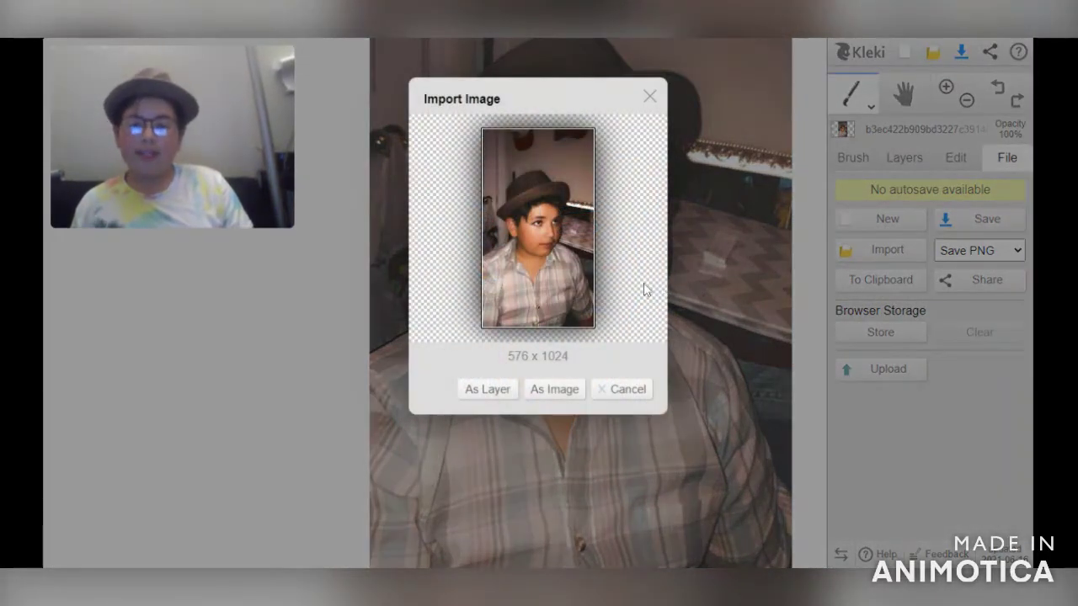
left_click(501, 391)
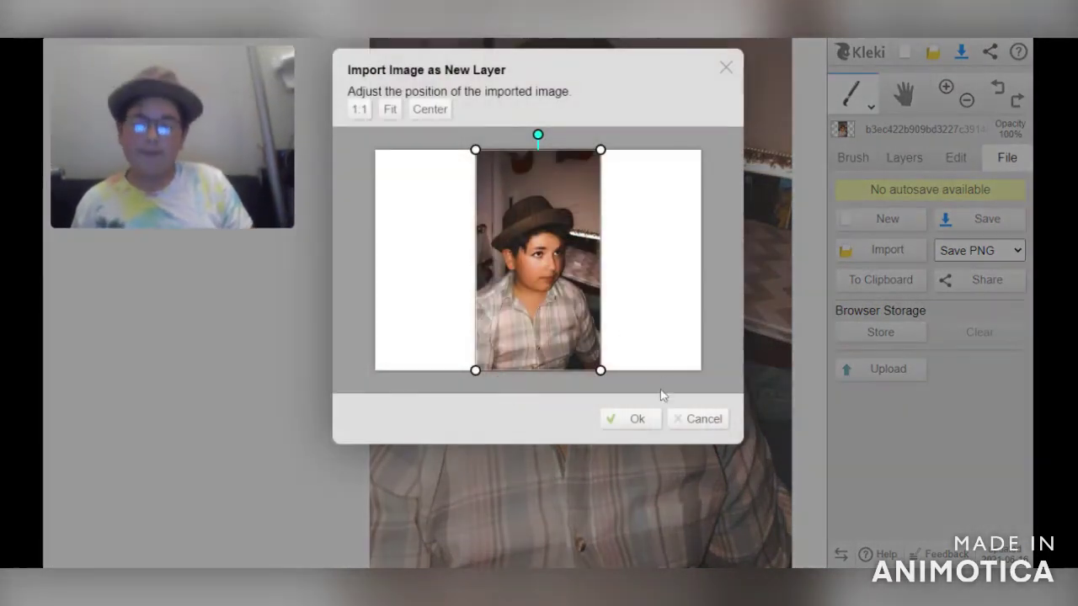
left_click(632, 419)
left_click(904, 158)
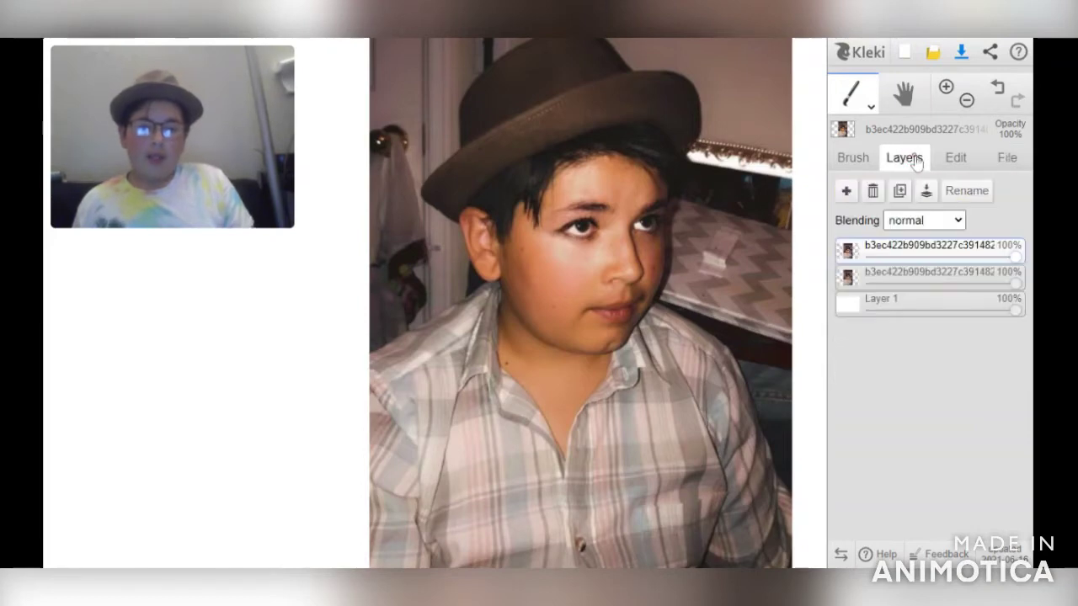
left_click(872, 191)
left_click(883, 257)
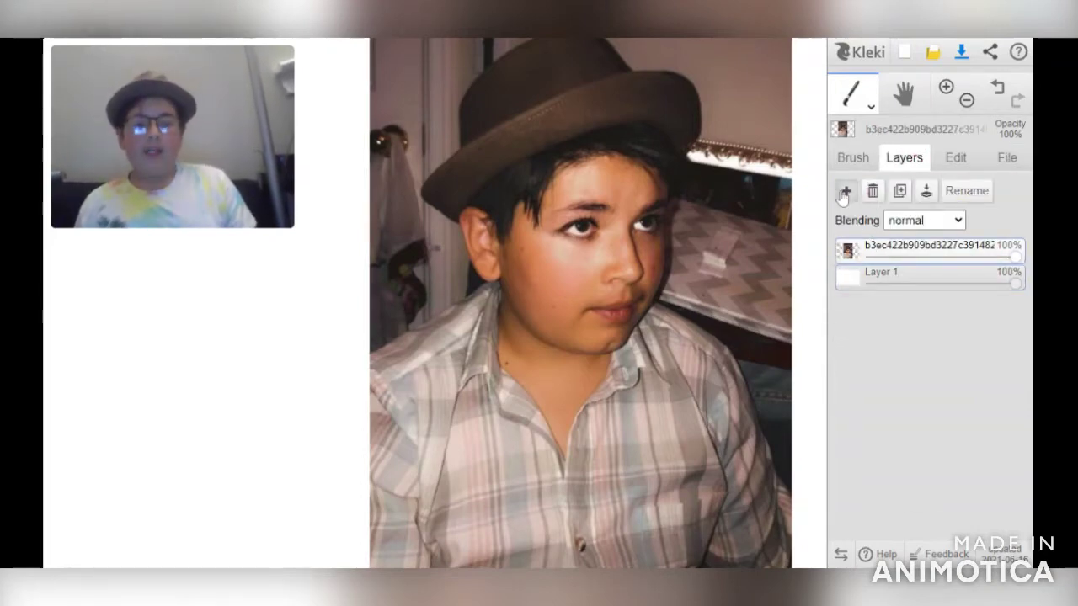
Add a new empty layer above the photo and draw a thin dark outline along the far edge of the face
left_click(845, 191)
left_click(853, 158)
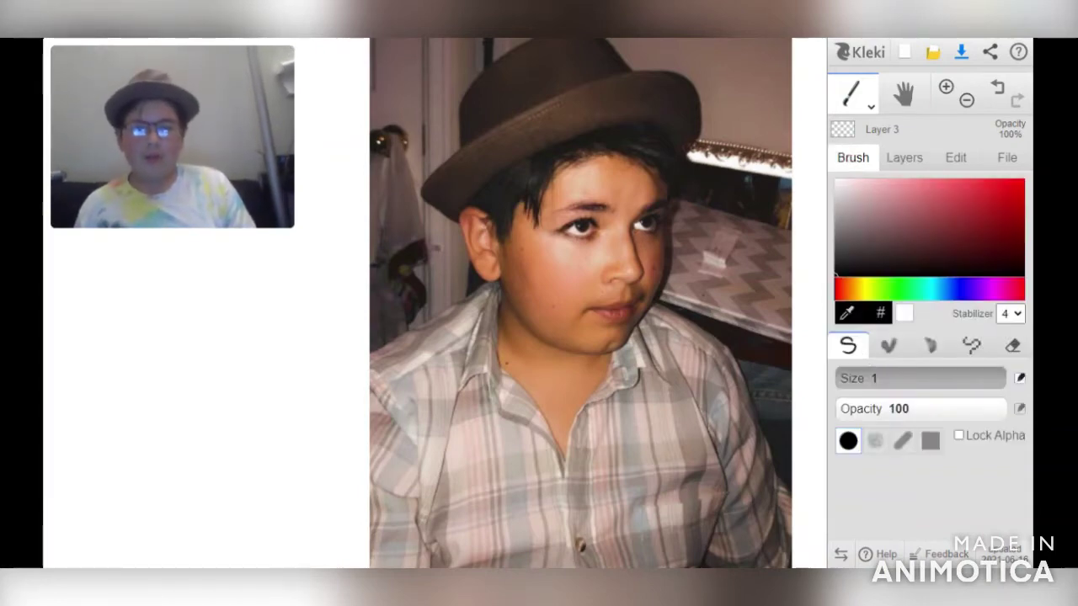
left_click_drag(670, 187, 676, 182)
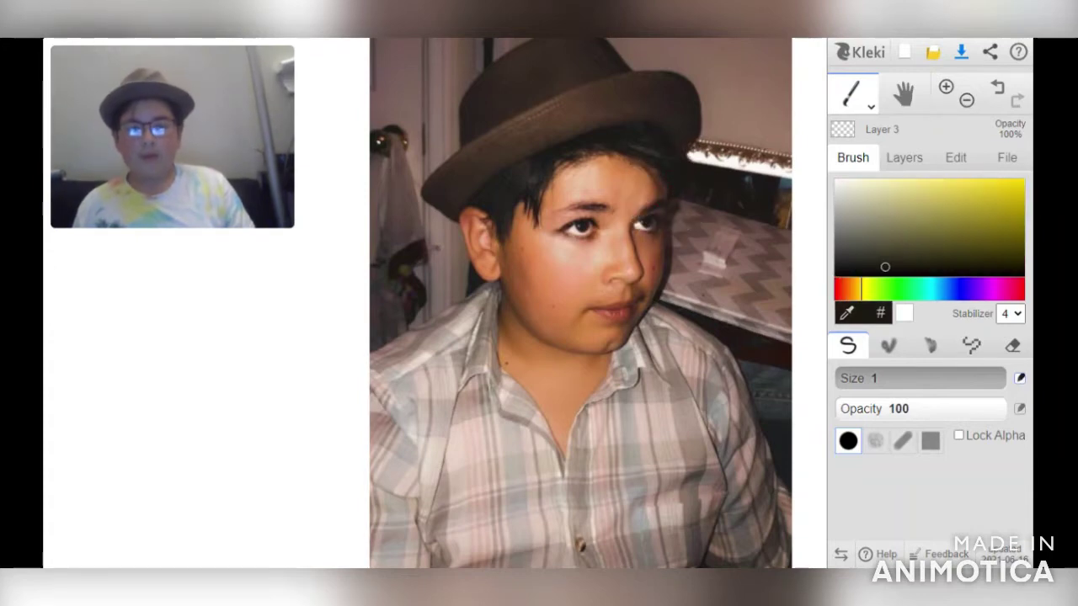
left_click(1013, 345)
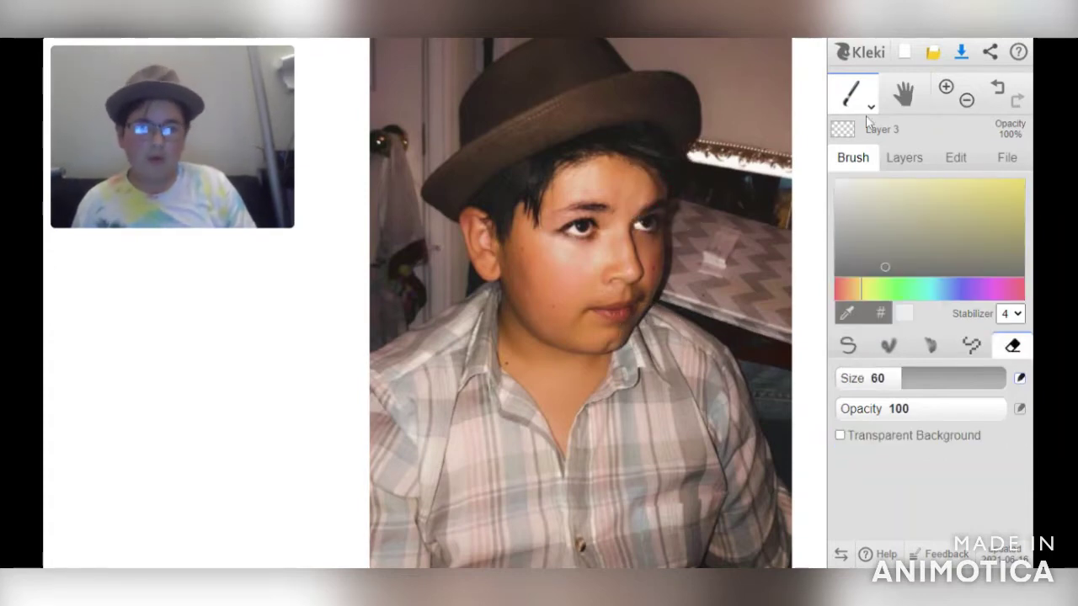
Lower the photo layer's opacity to 66% so the outline on the layer above stands out
left_click(946, 87)
left_click(946, 87)
left_click(946, 87)
left_click(946, 87)
left_click(903, 93)
mouse_move(783, 261)
left_mouse_down()
mouse_move(440, 182)
mouse_move(351, 272)
left_mouse_up()
left_click(904, 157)
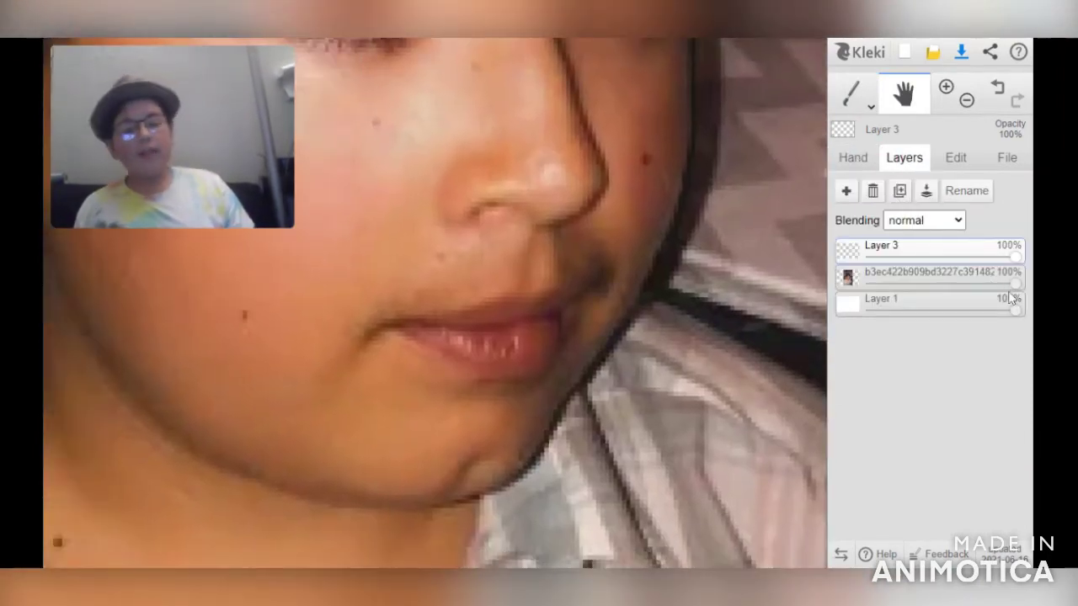
left_click_drag(1016, 281, 967, 282)
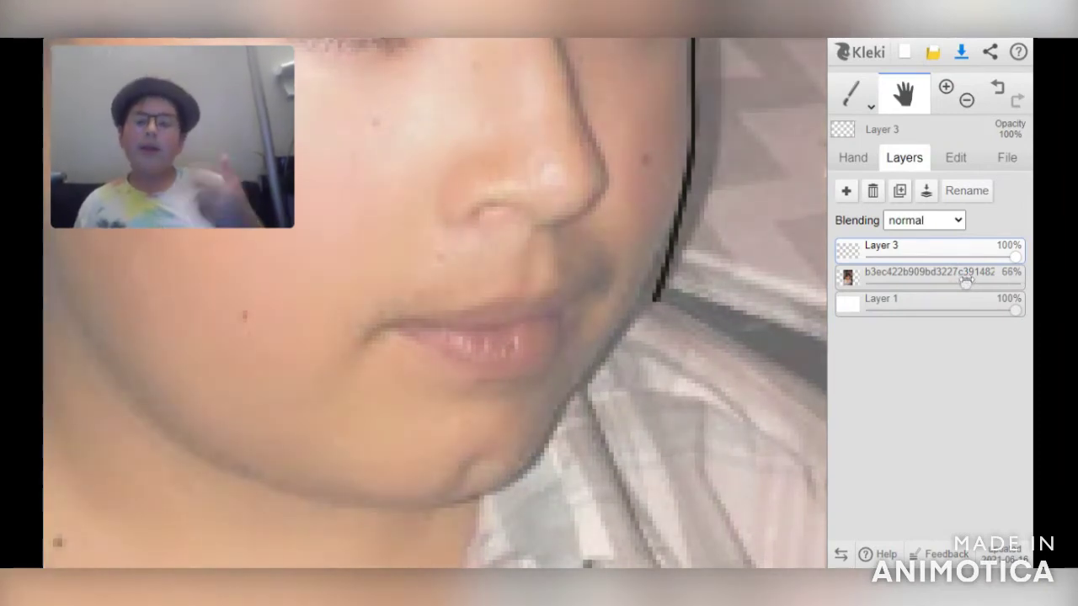
Continue the face outline with the size 1 pen from the far cheek around the chin and along the jaw towards the ear
left_click(853, 95)
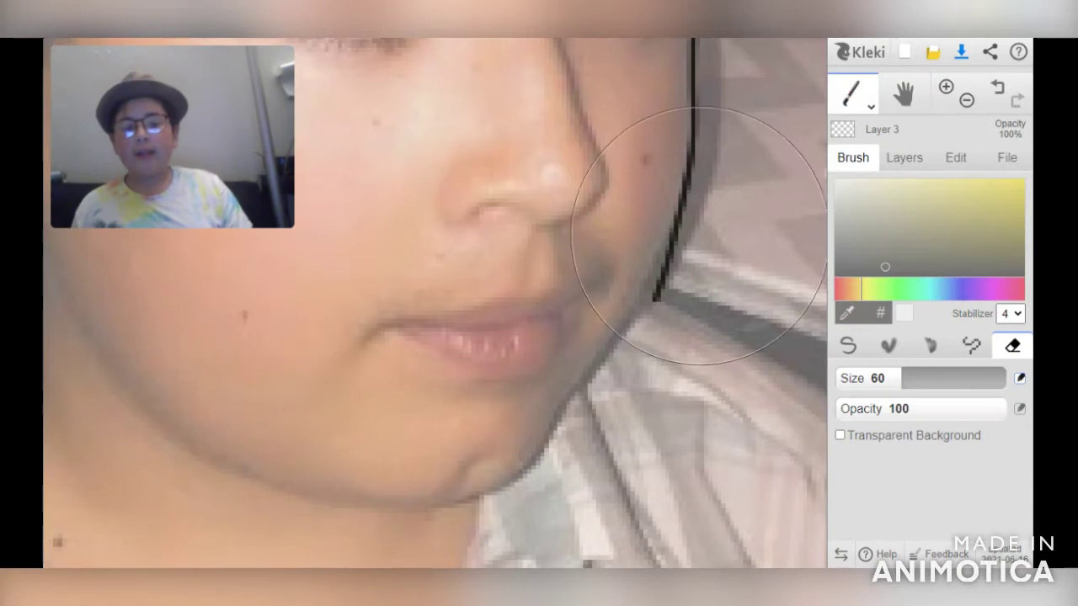
left_click(849, 346)
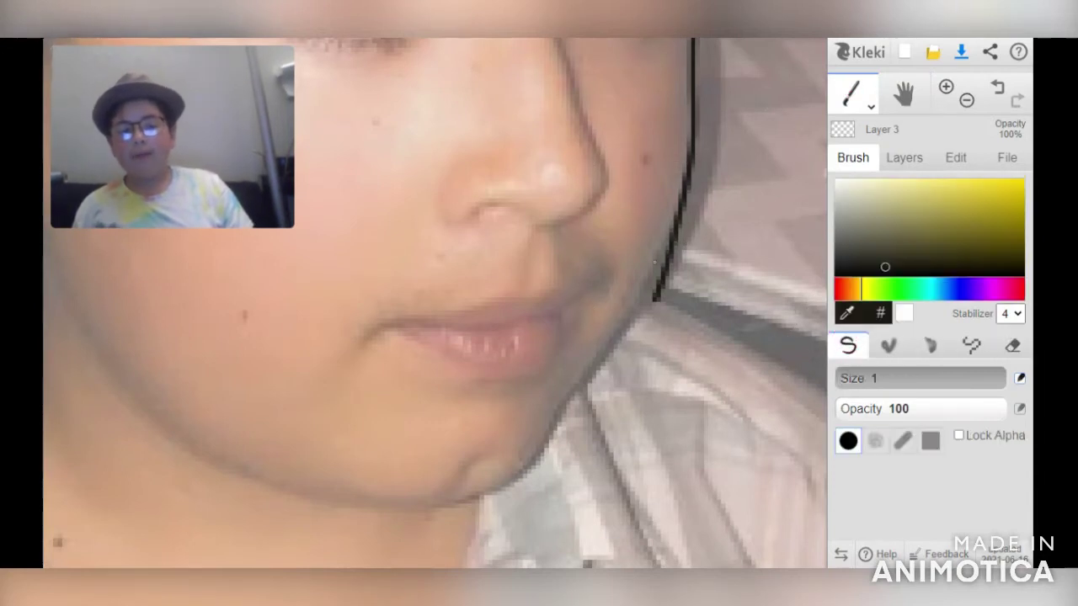
left_click_drag(650, 299, 606, 355)
mouse_move(574, 403)
left_mouse_down()
mouse_move(535, 431)
mouse_move(505, 490)
mouse_move(445, 506)
mouse_move(336, 501)
mouse_move(166, 438)
mouse_move(60, 280)
left_mouse_up()
Sample the dark colour of the face outline and trace both lips and the line between them
left_click(572, 294, "alt")
left_click(657, 286, "alt")
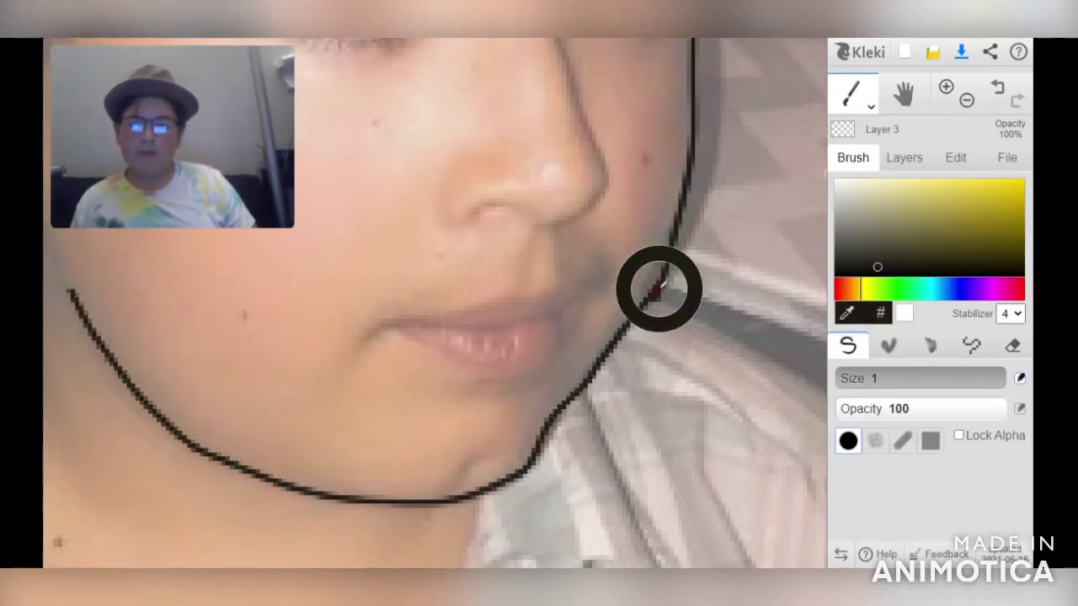
mouse_move(586, 292)
left_mouse_down()
mouse_move(543, 325)
mouse_move(386, 318)
mouse_move(351, 351)
mouse_move(517, 375)
mouse_move(564, 343)
mouse_move(610, 271)
mouse_move(431, 315)
left_mouse_up()
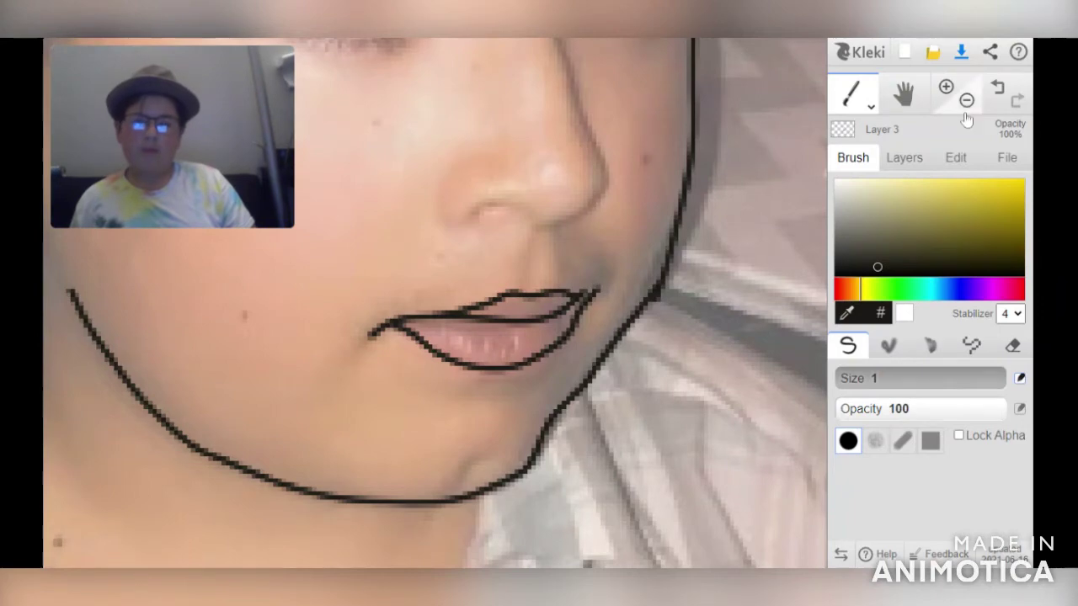
Trace the nose in one dark line from the far eye's inner corner down the bridge, around the tip to the near nostril
left_click(967, 99)
left_click(946, 87)
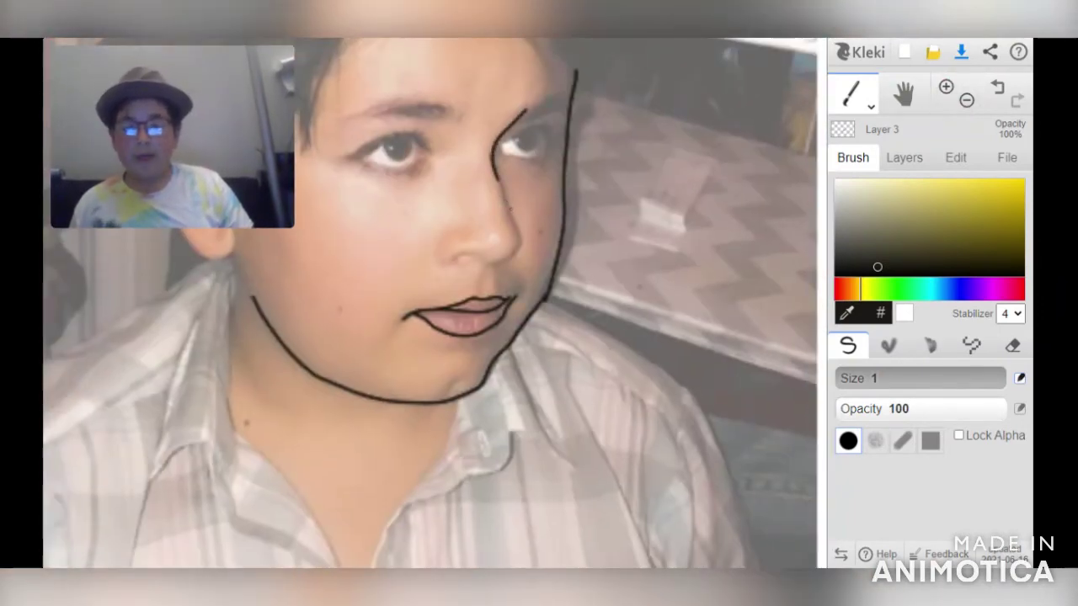
left_click_drag(529, 256, 531, 259)
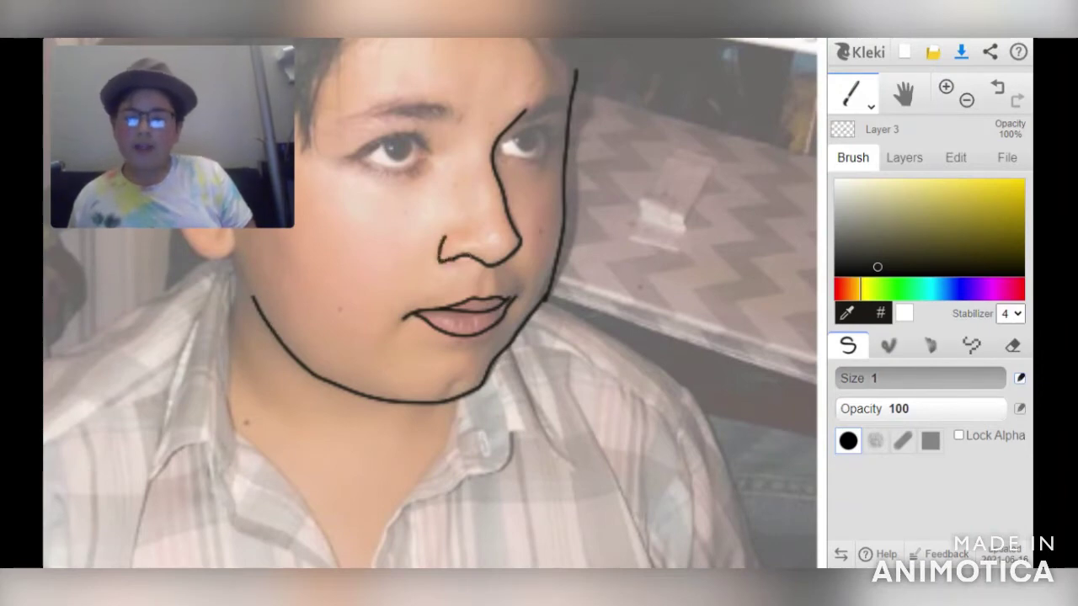
Erase the lower part of the nose line and redraw the bridge, tip and nostrils with the size 1 pen
left_click(1013, 345)
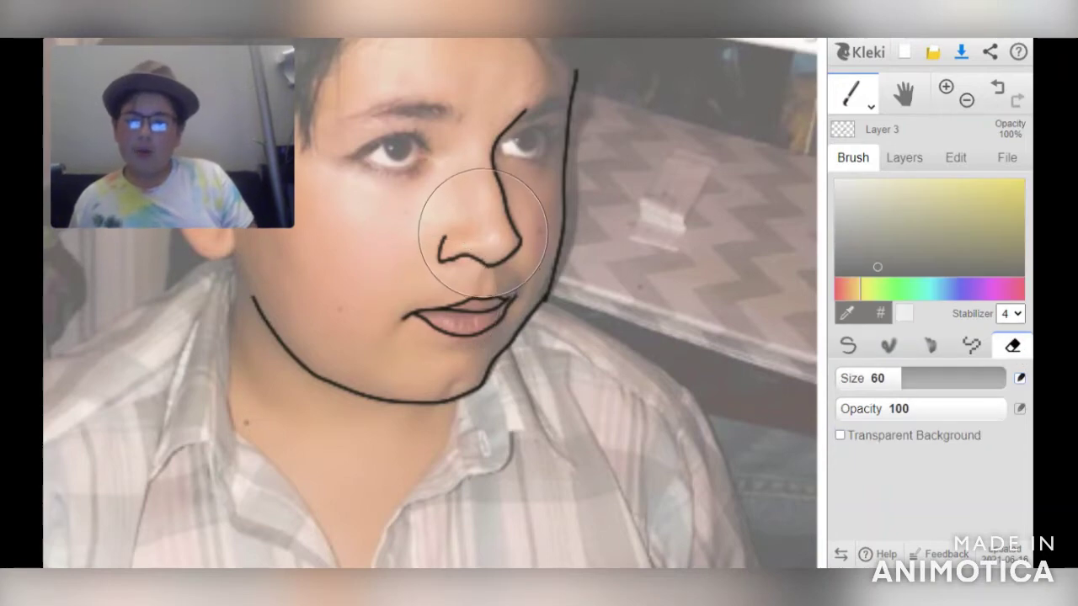
left_click_drag(469, 216, 458, 222)
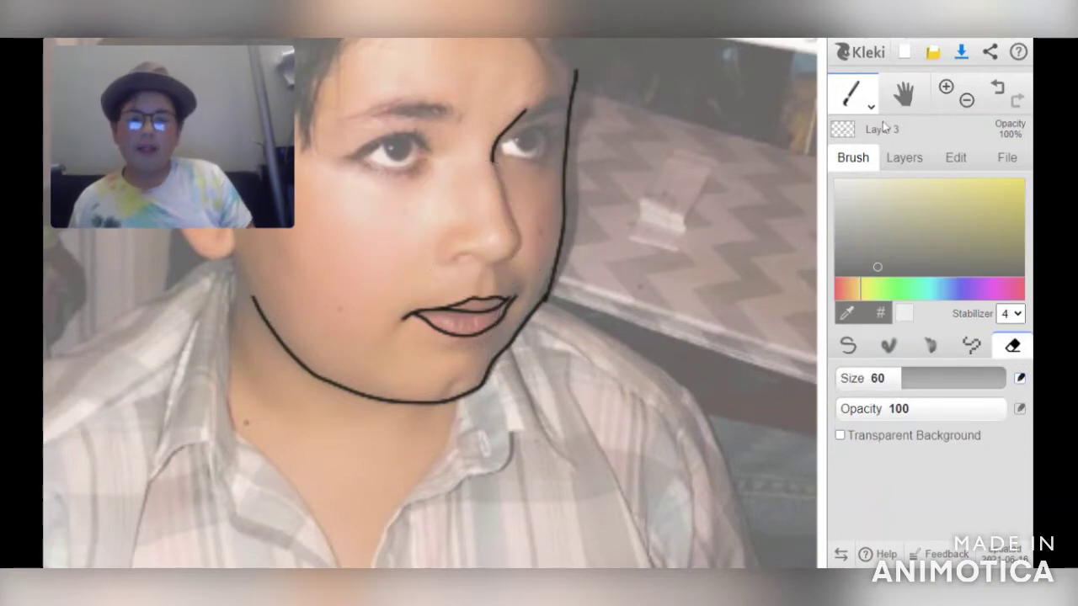
left_click(848, 345)
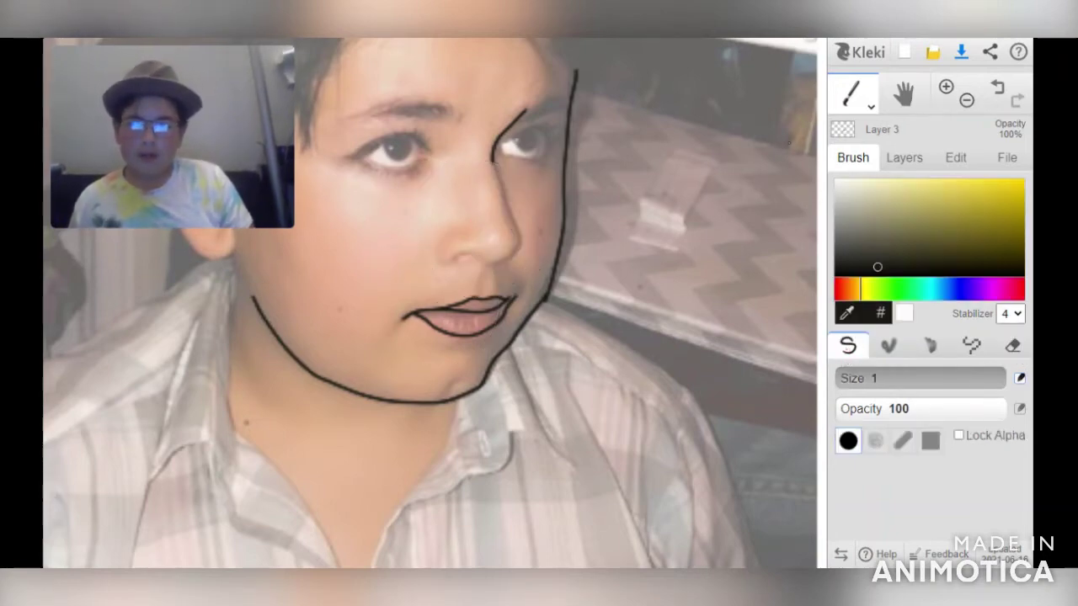
left_click(946, 87)
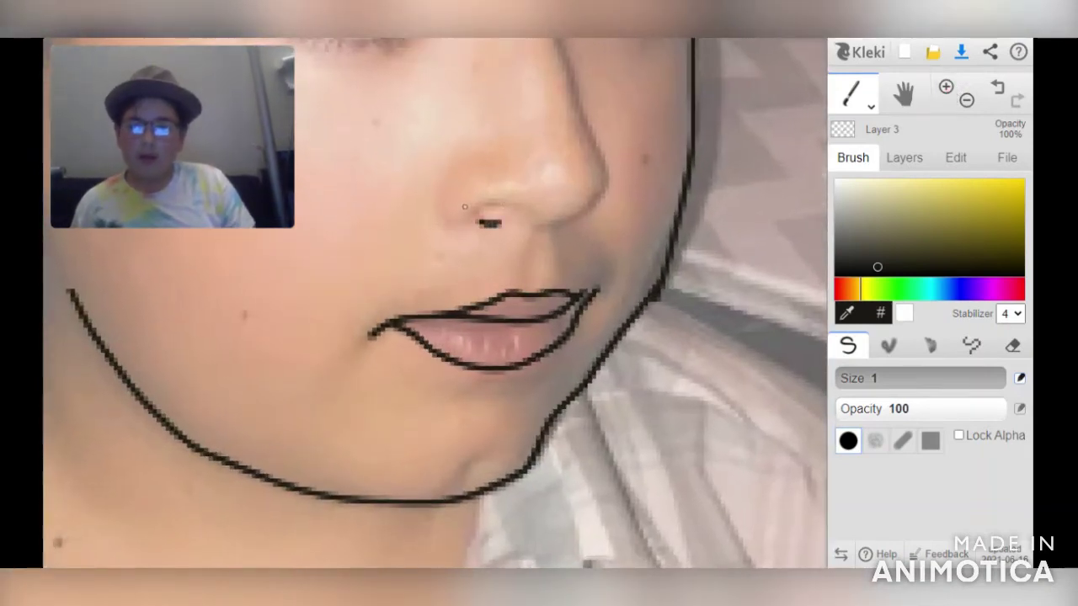
mouse_move(504, 204)
left_mouse_down()
mouse_move(580, 223)
mouse_move(613, 169)
mouse_move(561, 41)
left_mouse_up()
mouse_move(445, 227)
left_mouse_down()
mouse_move(432, 195)
mouse_move(448, 173)
left_mouse_up()
Outline the eyebrow nearest the ear, undoing the first stroke and retracing its upper and lower edges
left_click(966, 100)
left_click(967, 99)
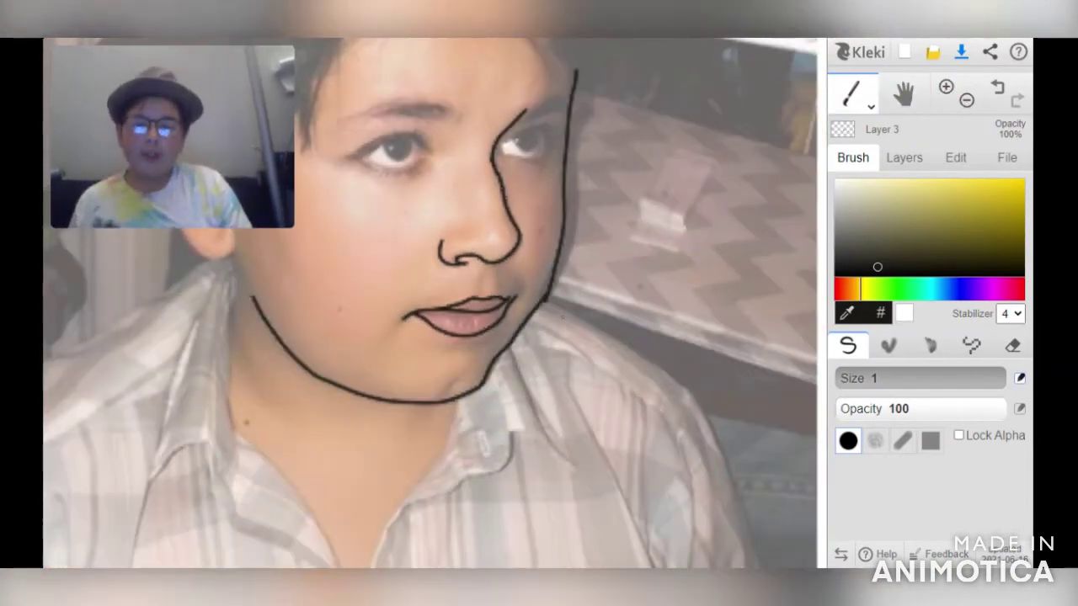
left_click(901, 94)
left_click_drag(548, 219, 675, 354)
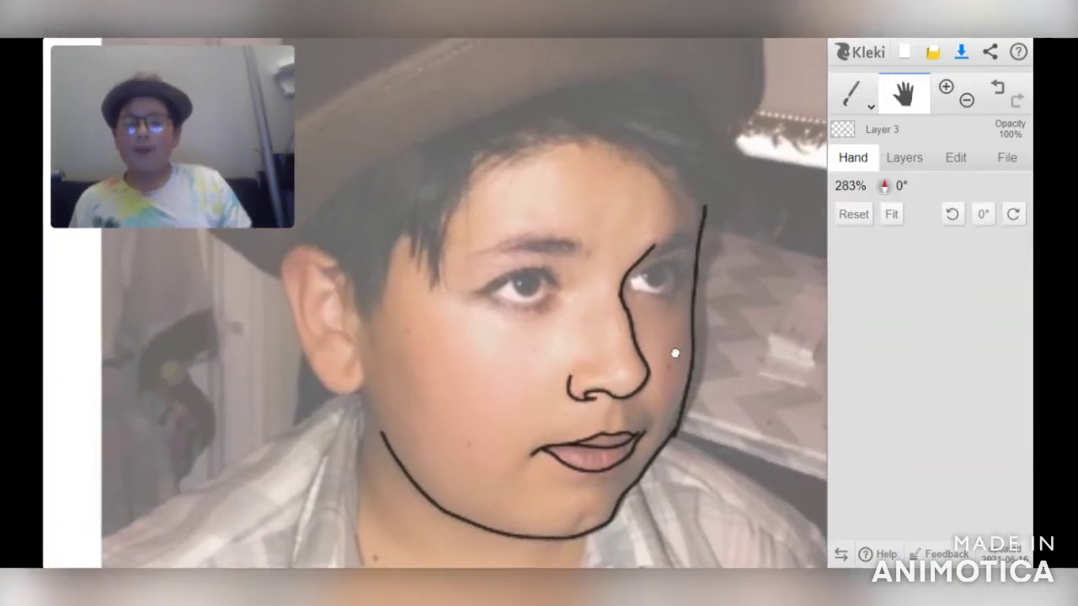
key("b")
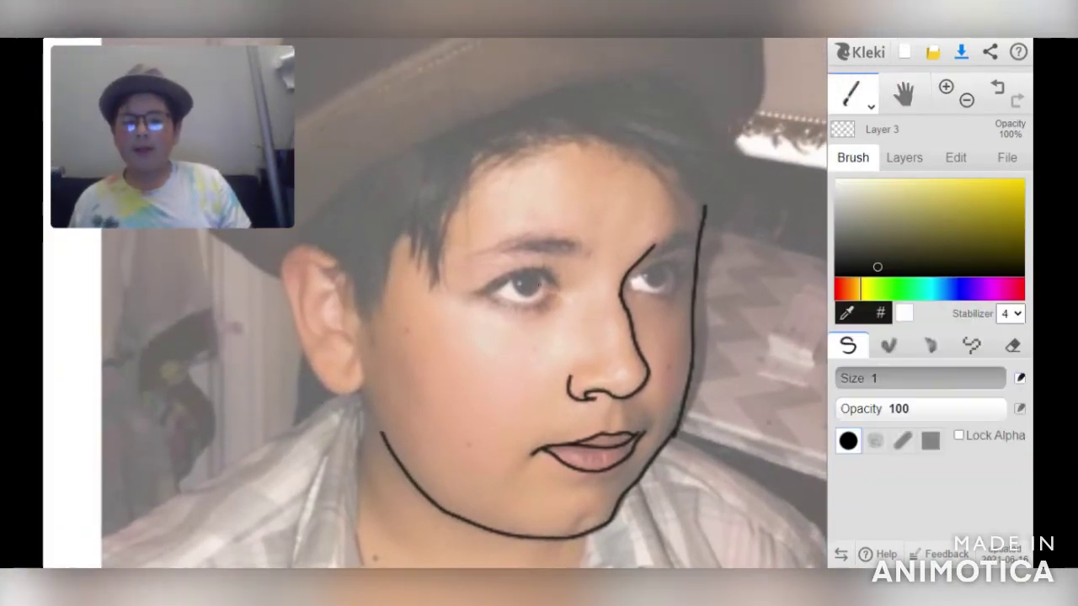
left_click_drag(581, 250, 510, 243)
left_click(997, 87)
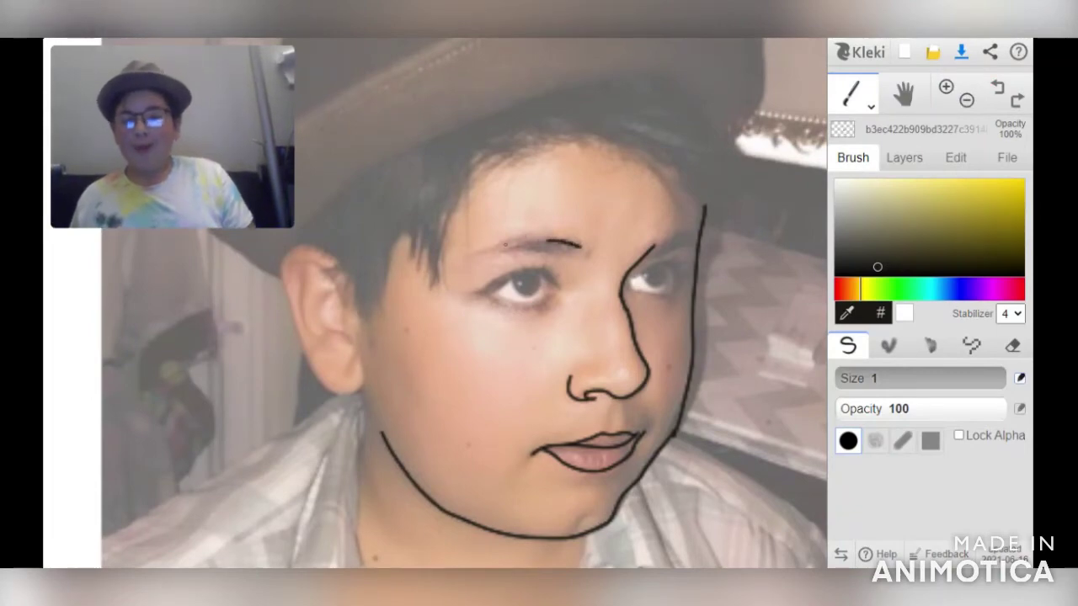
mouse_move(493, 244)
left_mouse_down()
mouse_move(454, 263)
mouse_move(517, 261)
left_mouse_up()
left_click_drag(583, 249, 589, 243)
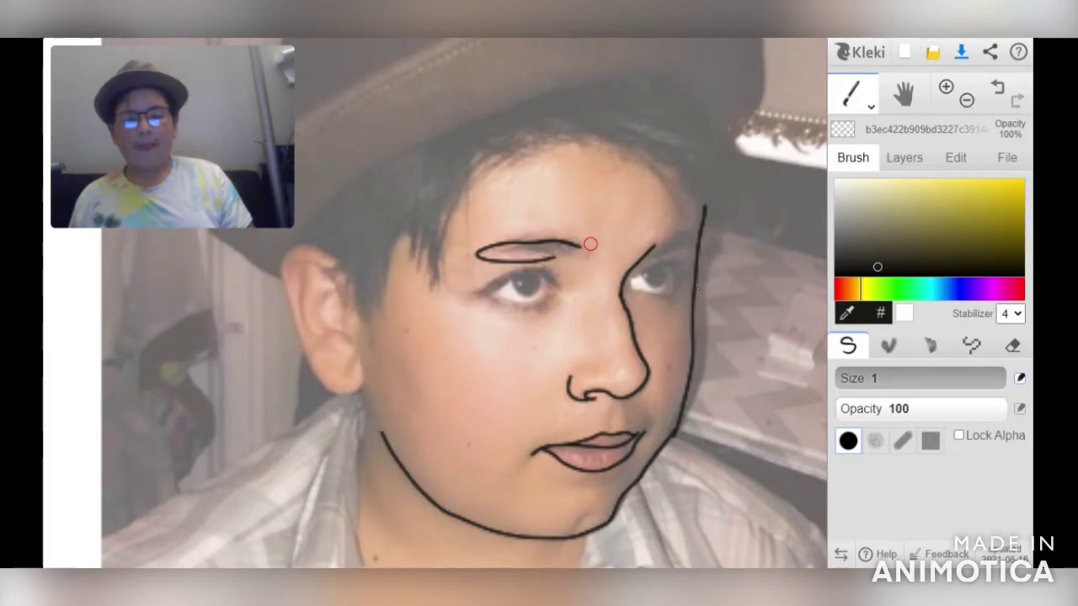
Erase the lower edge of the near eyebrow's outline and redraw it closer to the brow with the size 1 pen
left_click(1013, 345)
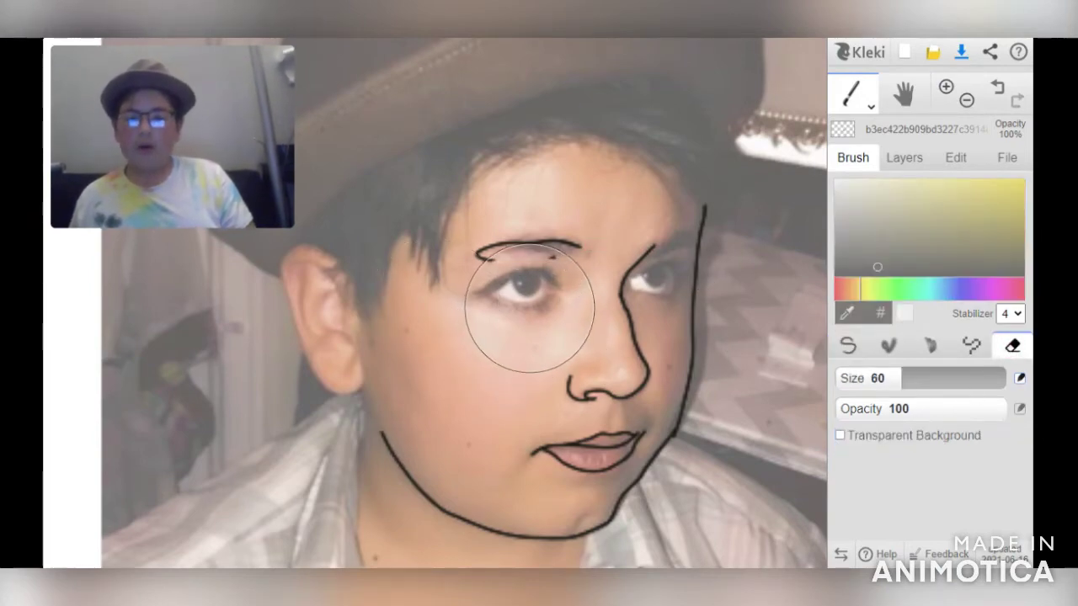
left_click(848, 345)
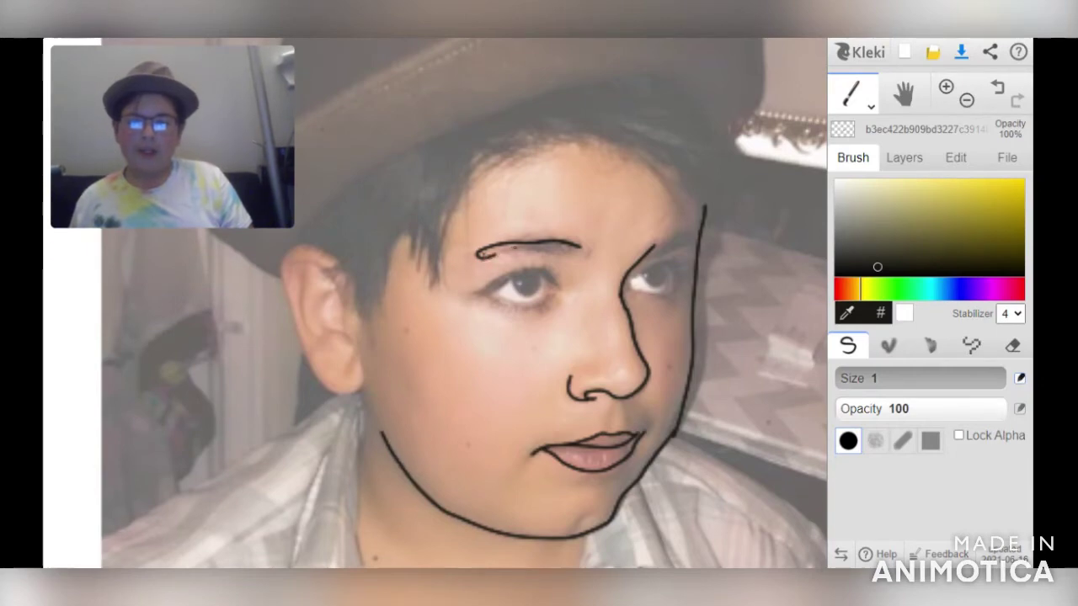
left_click_drag(585, 259, 601, 245)
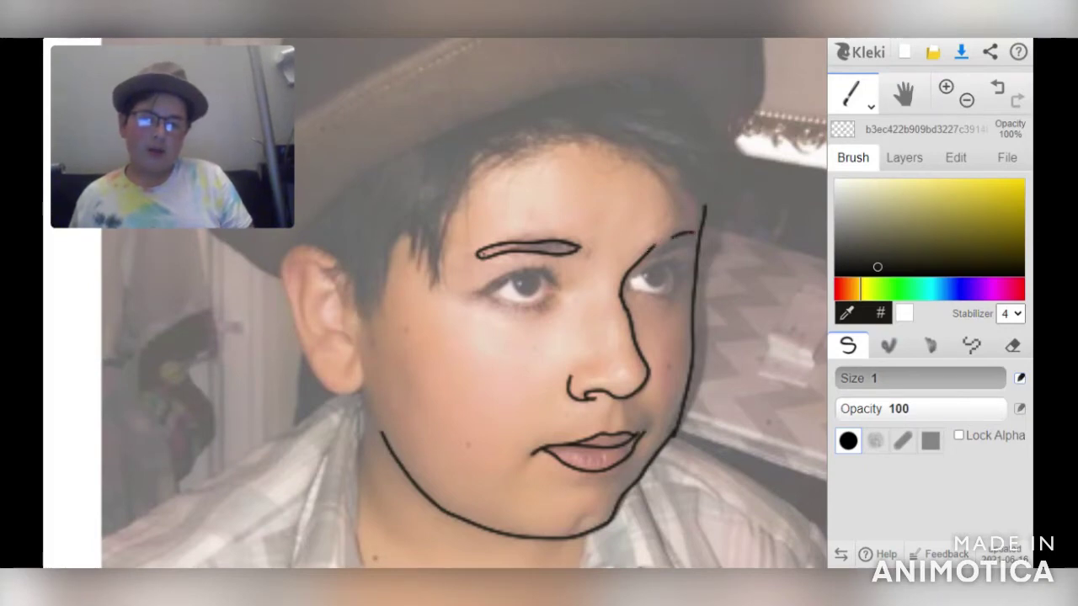
Outline the far eyebrow between the nose bridge and the far edge of the face
left_click_drag(640, 261, 701, 236)
left_click(1013, 345)
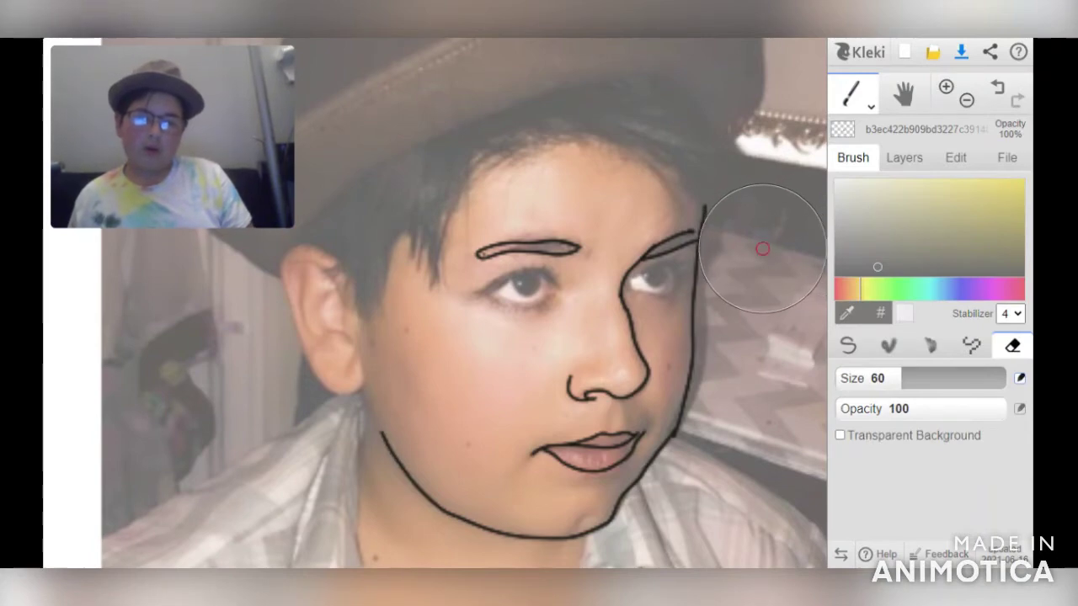
left_click(848, 345)
Trace the upper lid of the eye nearest the ear as a thicker line with brush size 2.2
left_click(946, 87)
mouse_move(774, 301)
left_mouse_down()
mouse_move(788, 303)
mouse_move(666, 272)
left_mouse_up()
left_click(998, 88)
left_click(904, 94)
left_click(853, 93)
left_click(848, 375)
mouse_move(594, 263)
left_mouse_down()
mouse_move(561, 229)
mouse_move(495, 222)
mouse_move(408, 285)
left_mouse_up()
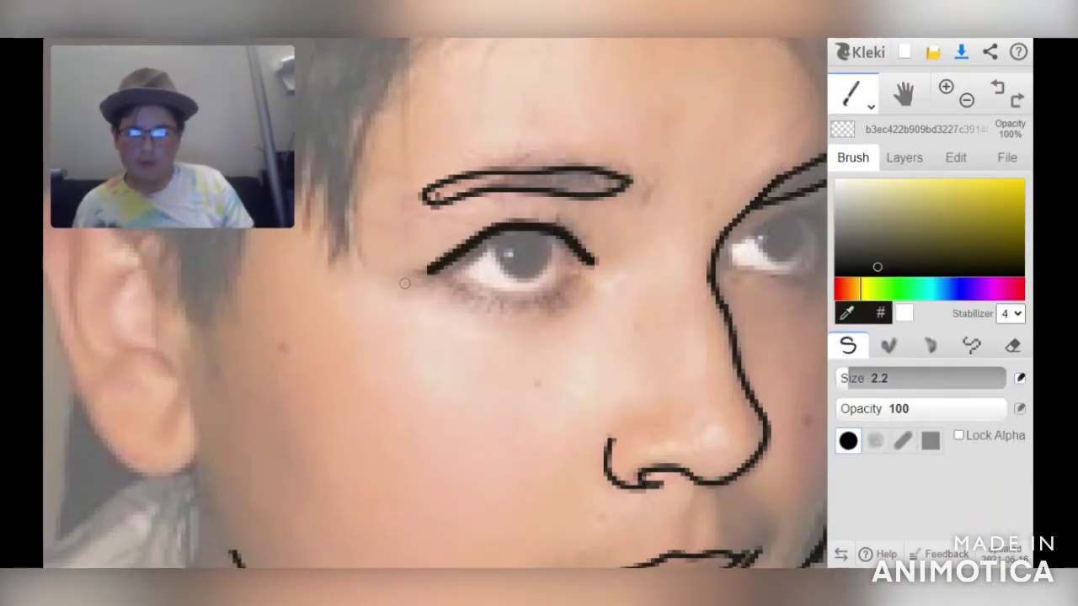
Set the brush size to 1 and trace the near eye's lower lid, iris and pupil
left_click(841, 378)
mouse_move(588, 273)
left_mouse_down()
mouse_move(511, 305)
mouse_move(452, 280)
left_mouse_up()
mouse_move(491, 246)
left_mouse_down()
mouse_move(513, 286)
mouse_move(546, 263)
mouse_move(543, 232)
mouse_move(505, 237)
mouse_move(506, 263)
mouse_move(534, 253)
mouse_move(543, 232)
left_mouse_up()
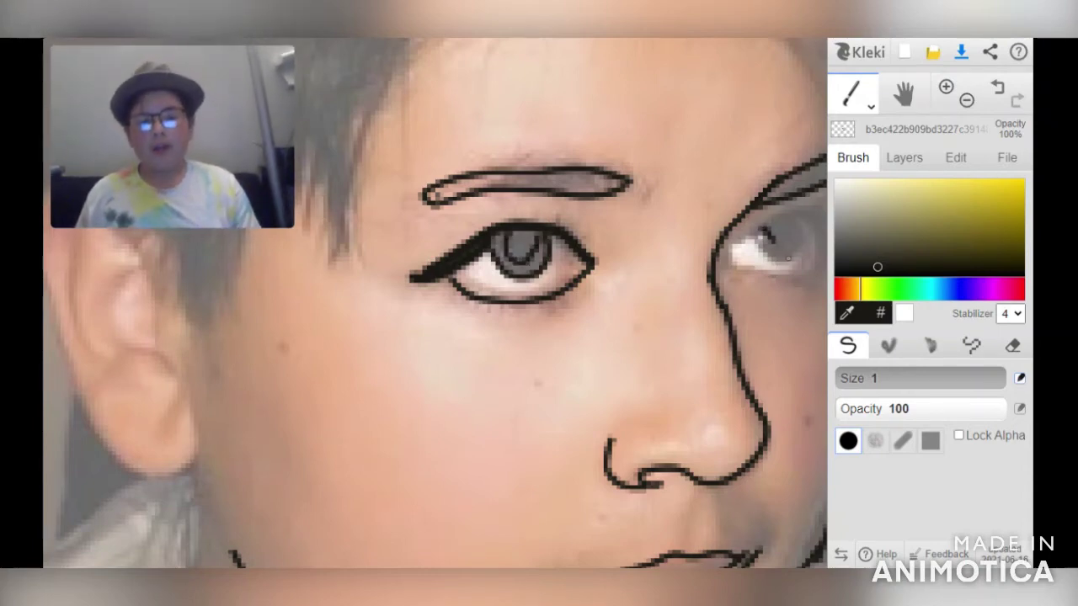
Outline the far eye by drawing its pupil, its upper lid at brush size 2.3 and its lower lid at size 1
left_click_drag(783, 248, 795, 226)
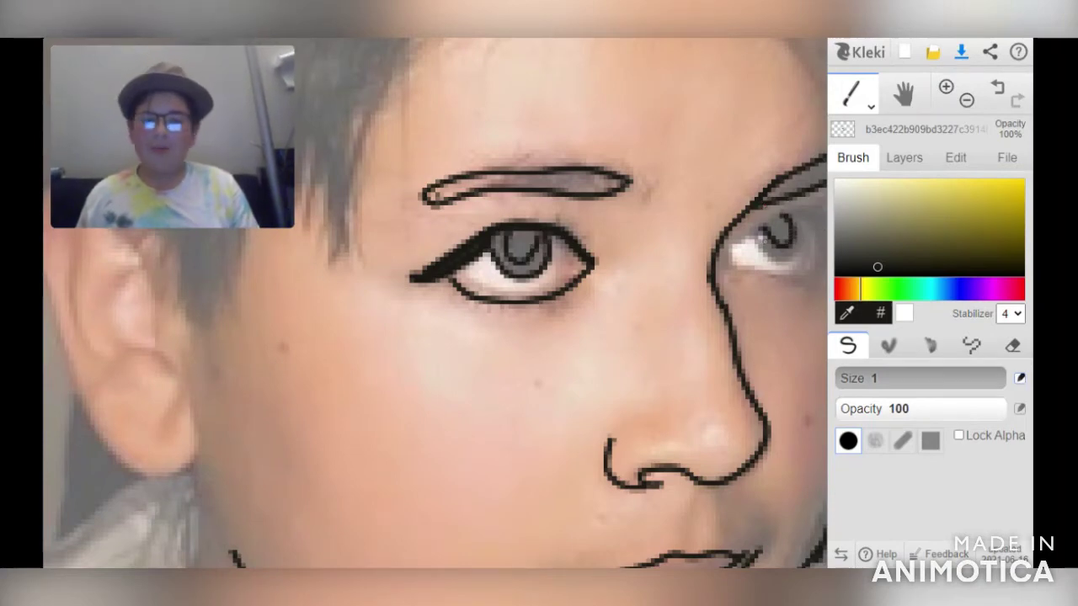
left_click(903, 94)
left_click_drag(746, 276, 550, 281)
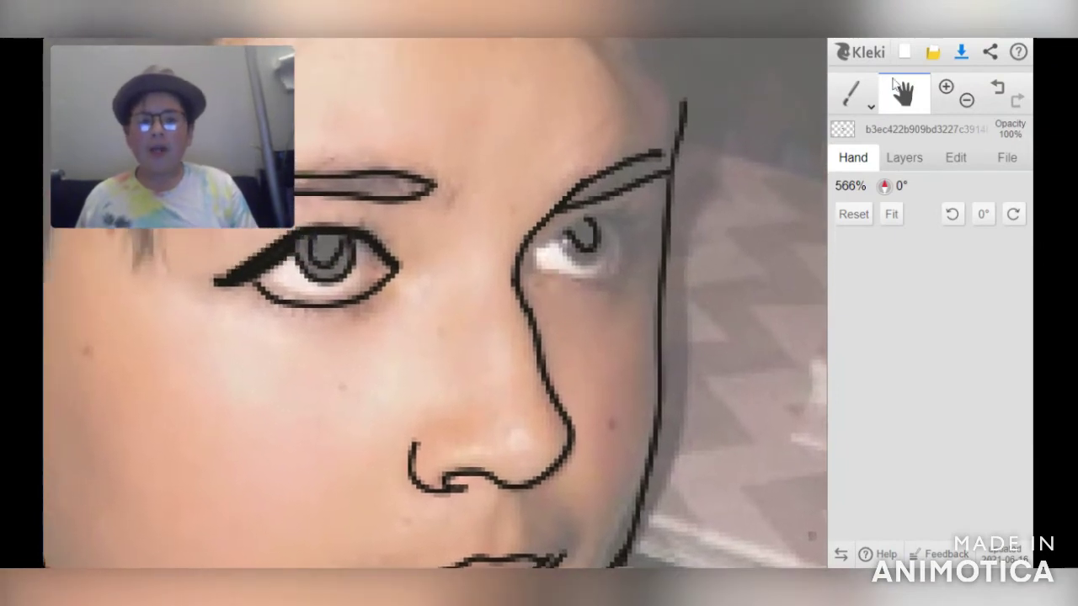
left_click(853, 94)
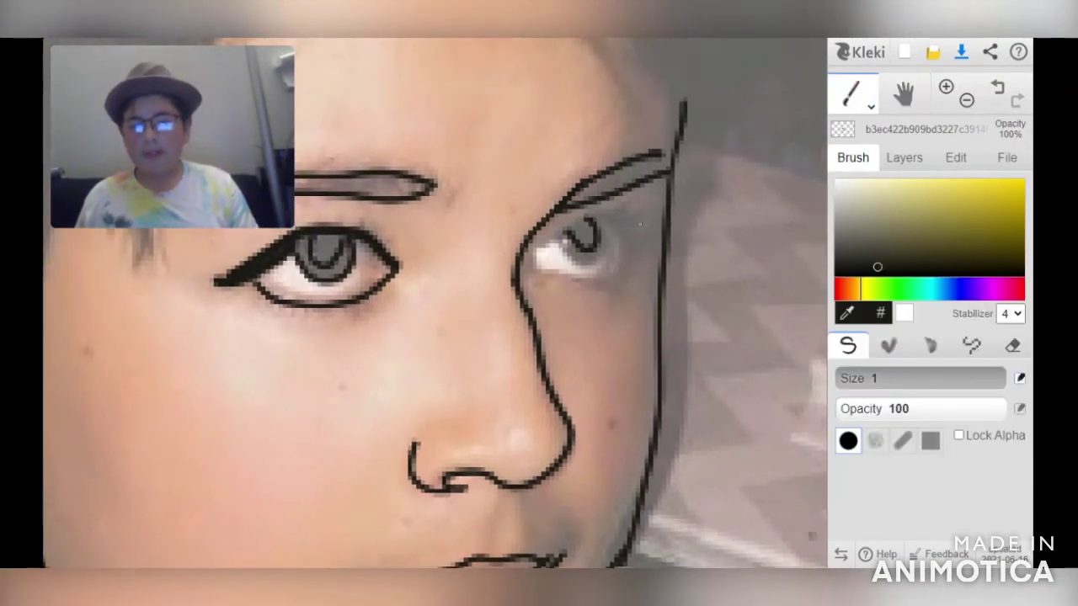
left_click_drag(844, 379, 849, 378)
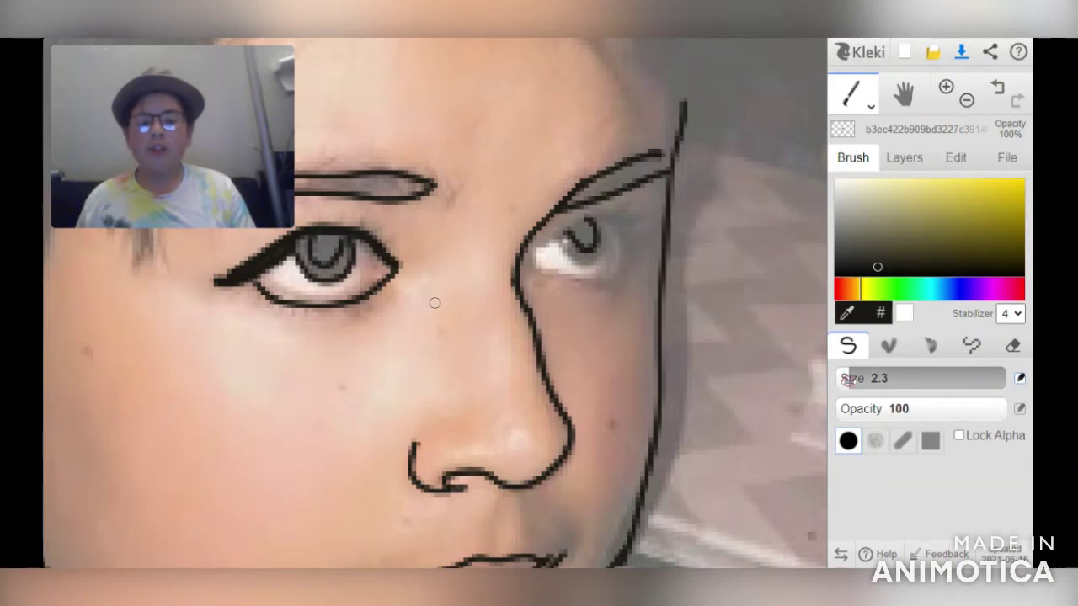
mouse_move(636, 243)
left_mouse_down()
mouse_move(607, 210)
mouse_move(614, 228)
mouse_move(599, 232)
mouse_move(639, 252)
mouse_move(601, 214)
mouse_move(561, 211)
mouse_move(543, 250)
mouse_move(563, 229)
mouse_move(539, 248)
left_mouse_up()
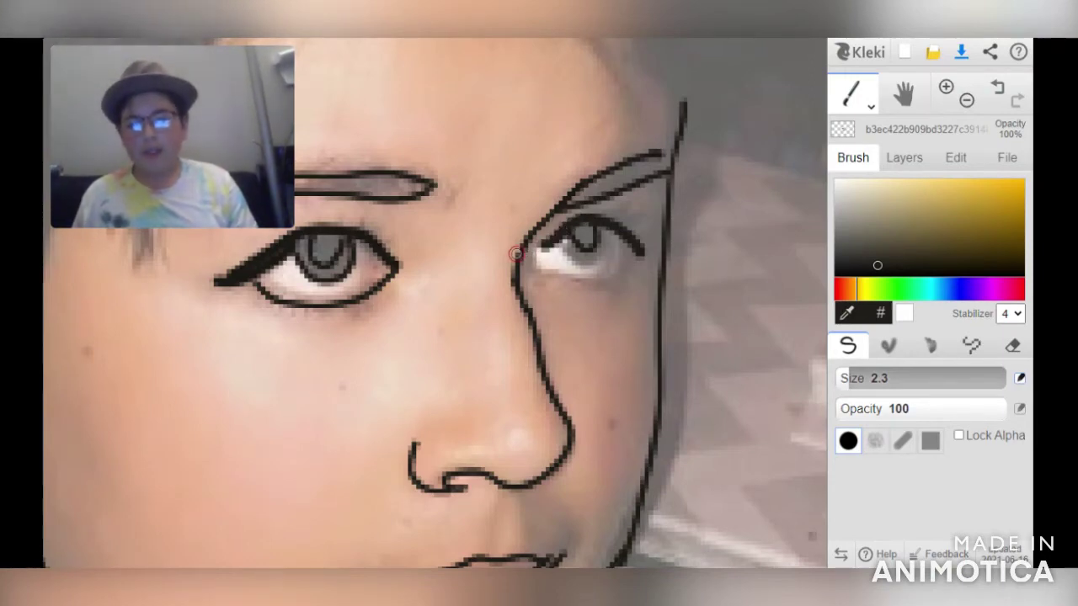
left_click_drag(855, 378, 837, 379)
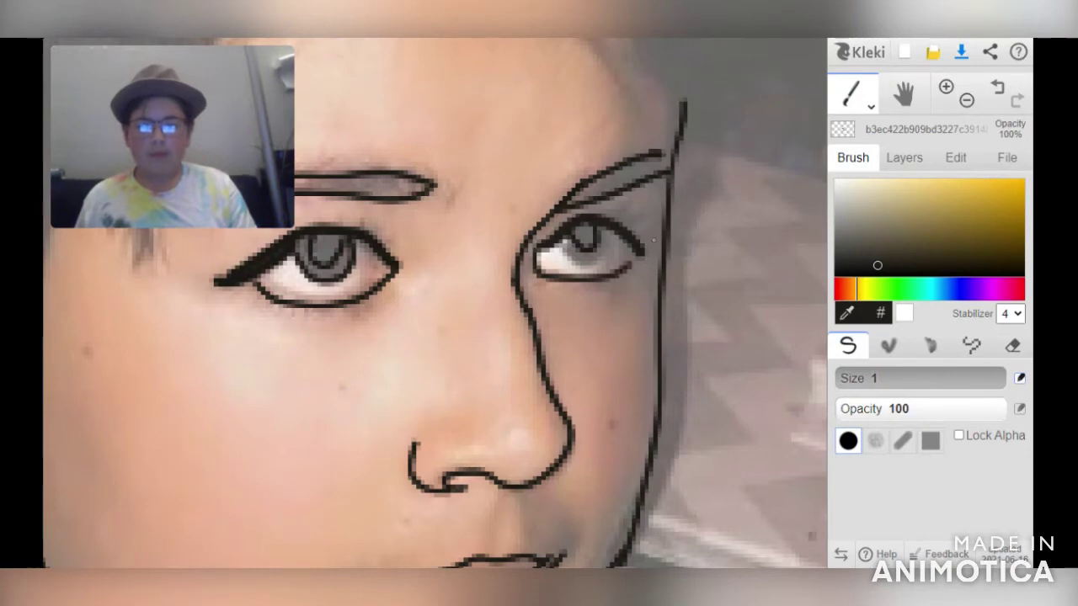
left_click_drag(871, 378, 849, 377)
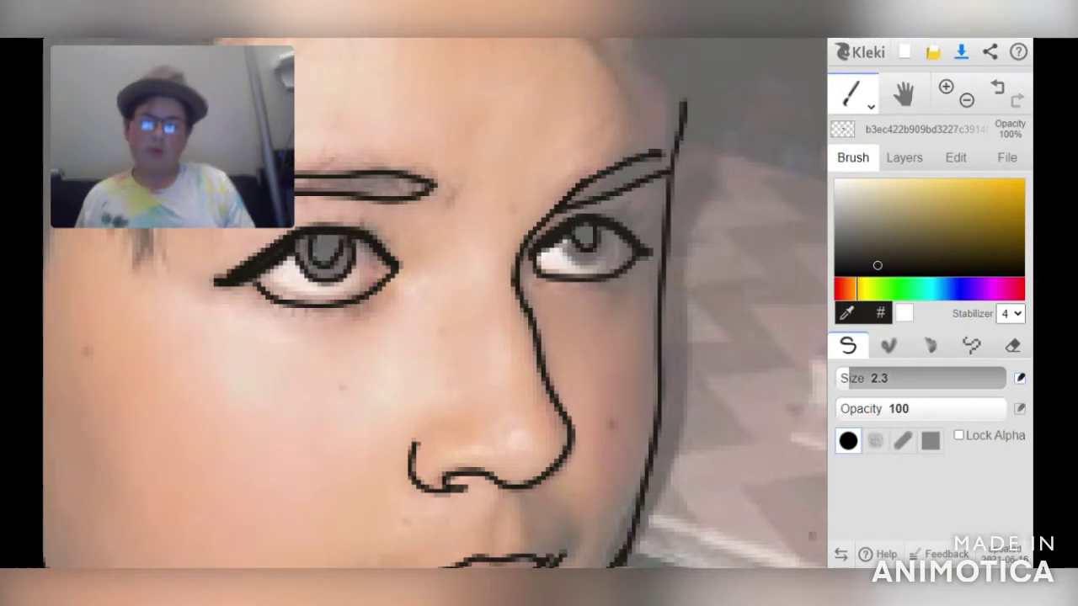
Raise the photo layer's opacity to 100%
left_click(967, 100)
left_click(967, 100)
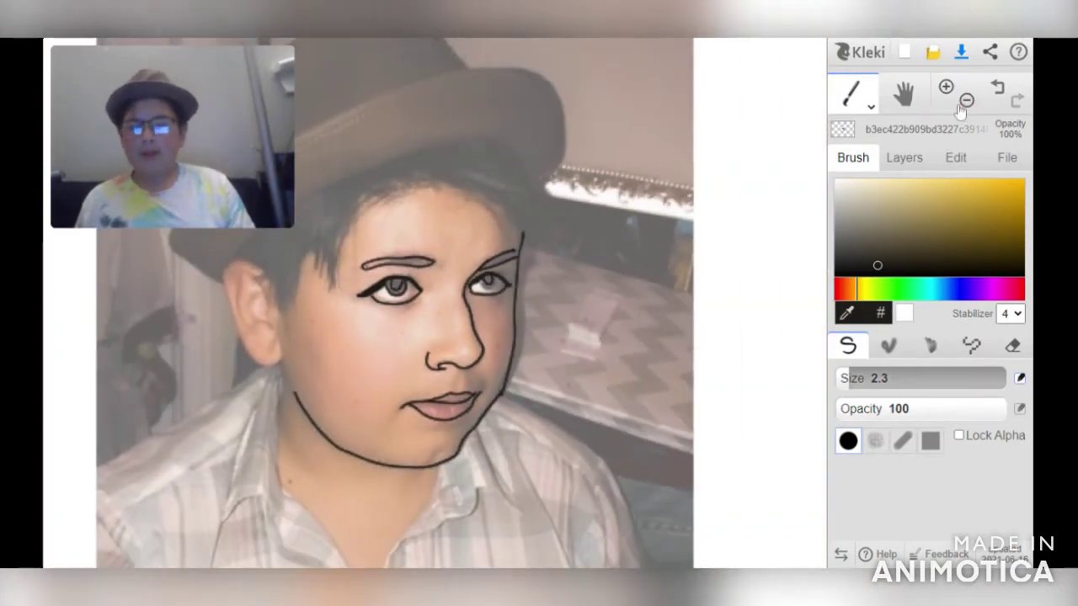
left_click(916, 160)
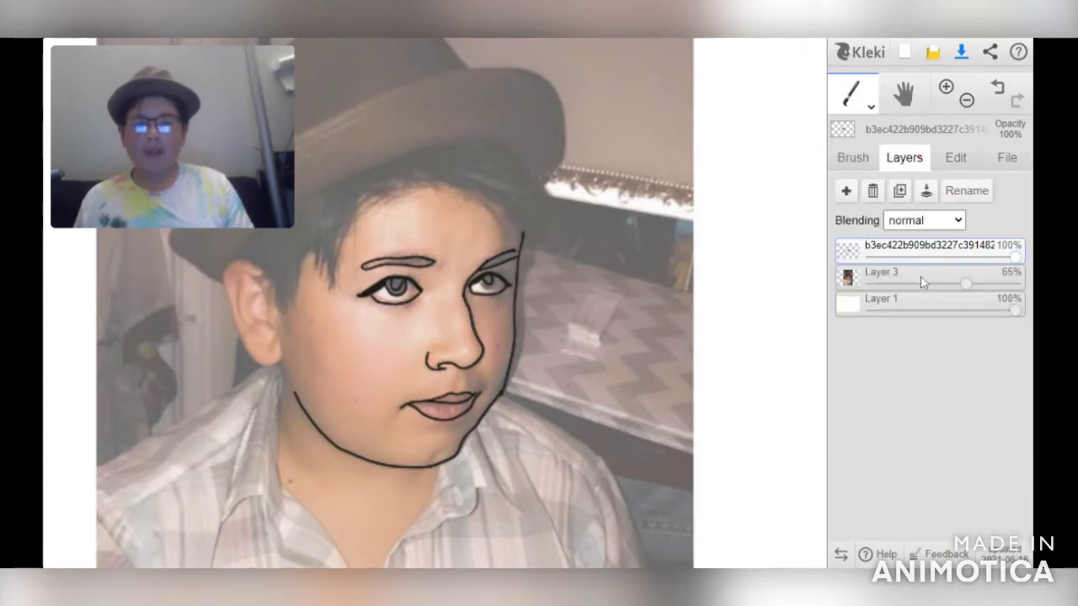
mouse_move(965, 284)
left_mouse_down()
mouse_move(871, 284)
mouse_move(943, 284)
mouse_move(1024, 344)
left_mouse_up()
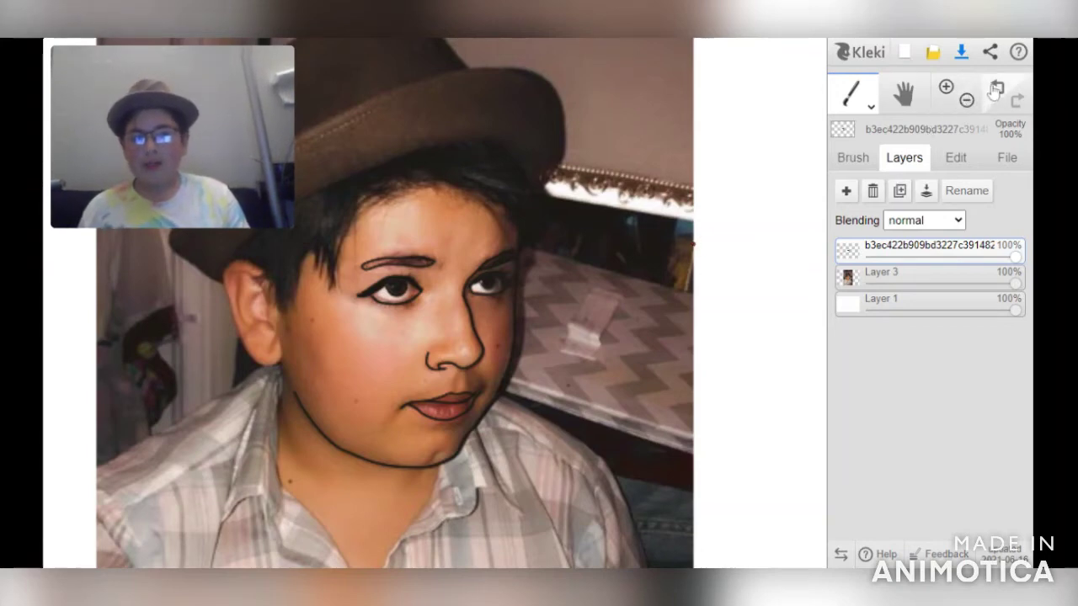
Outline the sideburn and ear at brush size 1 with a dark colour sampled from the hair, and sample black near the jaw line
left_click(904, 94)
left_click_drag(533, 438, 833, 350)
left_click(946, 88)
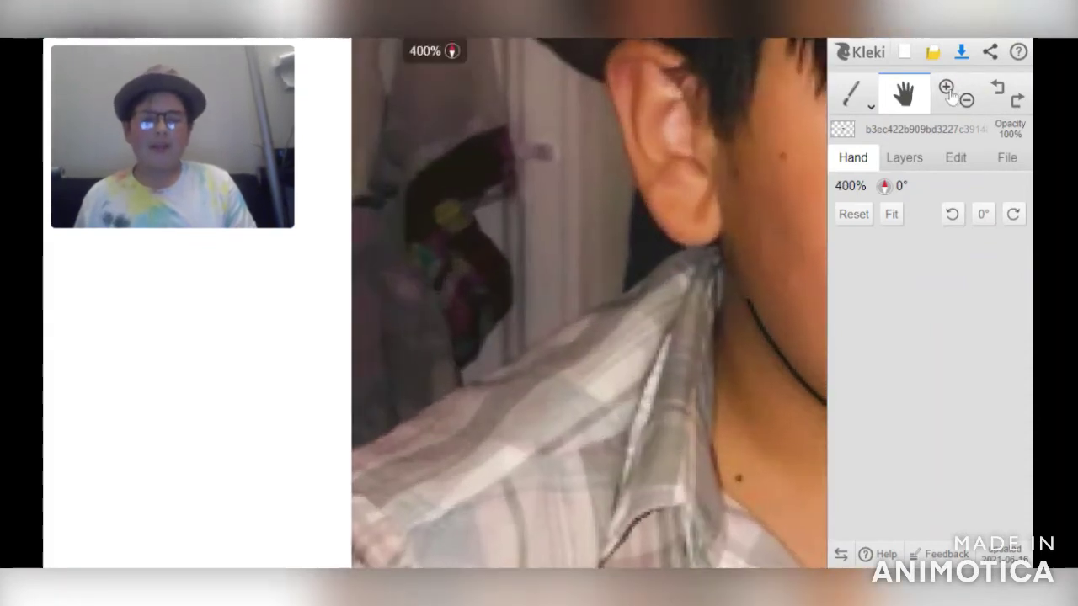
left_click(849, 100)
left_click_drag(895, 378, 838, 378)
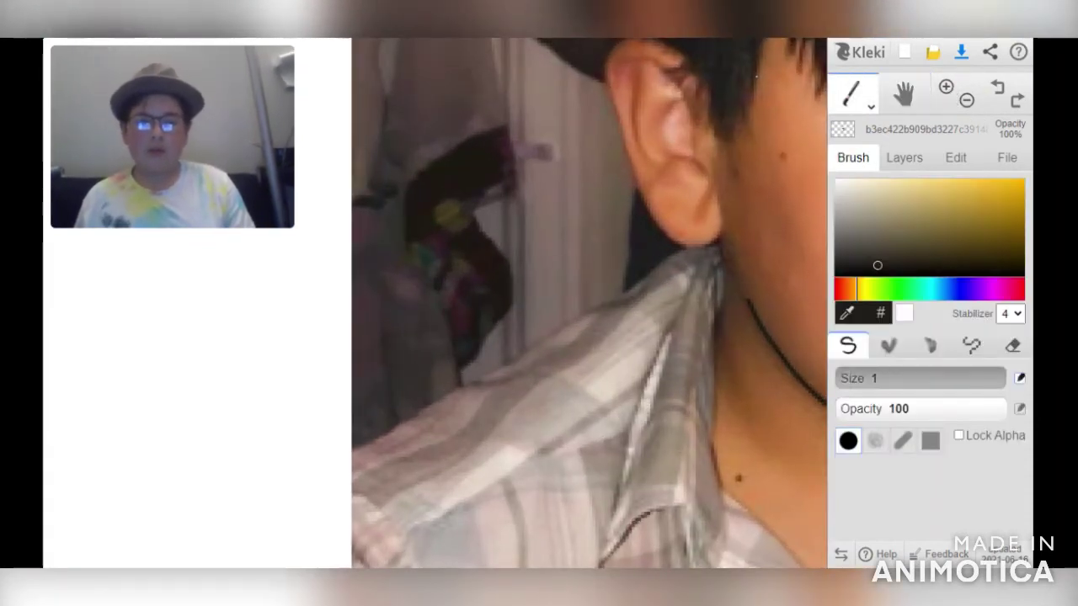
left_click(733, 73, "alt")
mouse_move(738, 145)
left_mouse_down()
mouse_move(714, 133)
mouse_move(700, 77)
left_mouse_up()
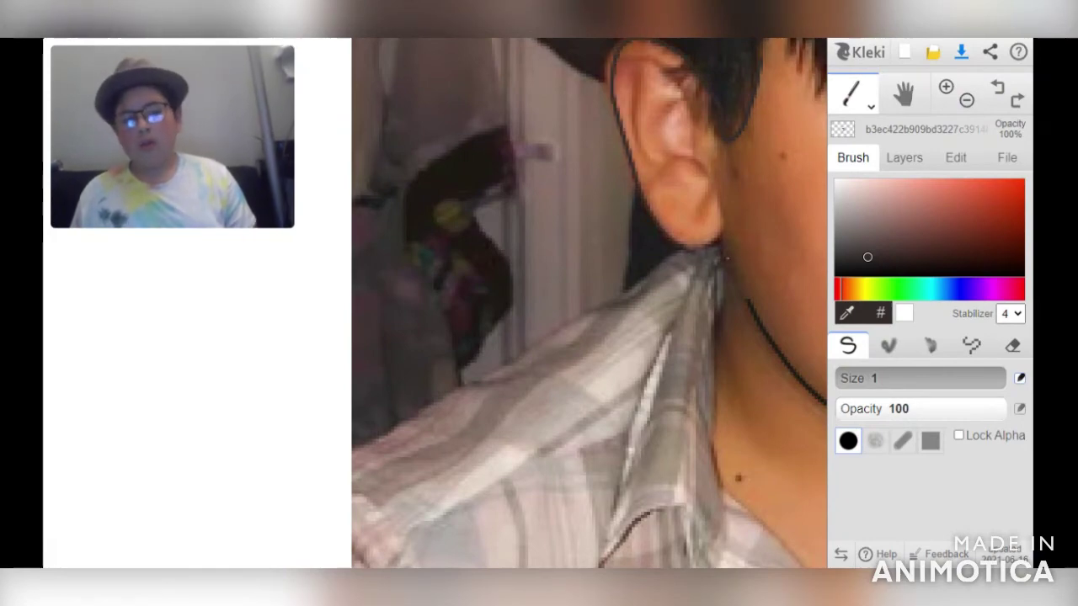
left_click(737, 300, "alt")
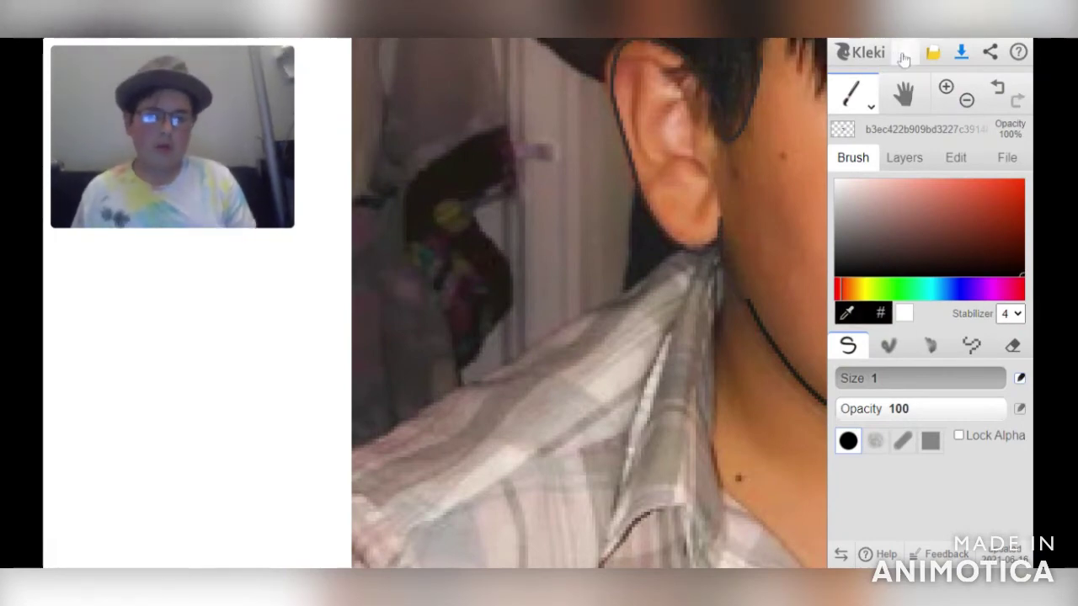
Try filling the face beside the ear with black using the Fill tool, and undo the fill
left_click(871, 106)
left_click(853, 152)
left_click(727, 194)
left_click(997, 88)
Hide the photo layer at 0% opacity to inspect the outlines, switch back to the brush and restore the photo to 100%
left_click(905, 157)
left_click_drag(1015, 284, 869, 284)
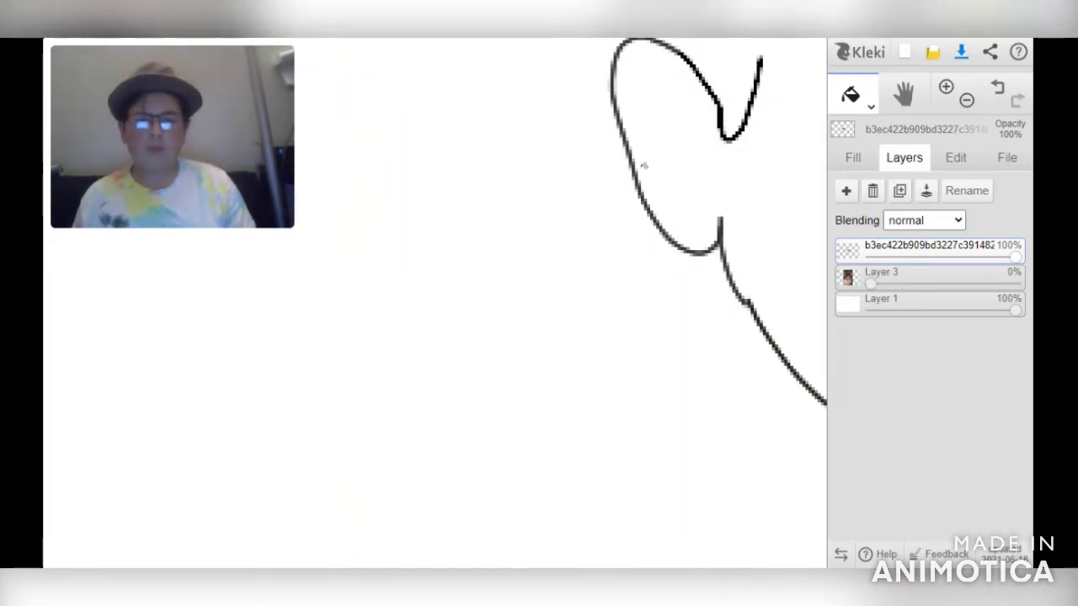
left_click(871, 105)
left_click(854, 137)
left_click(905, 157)
left_click_drag(871, 284, 1021, 283)
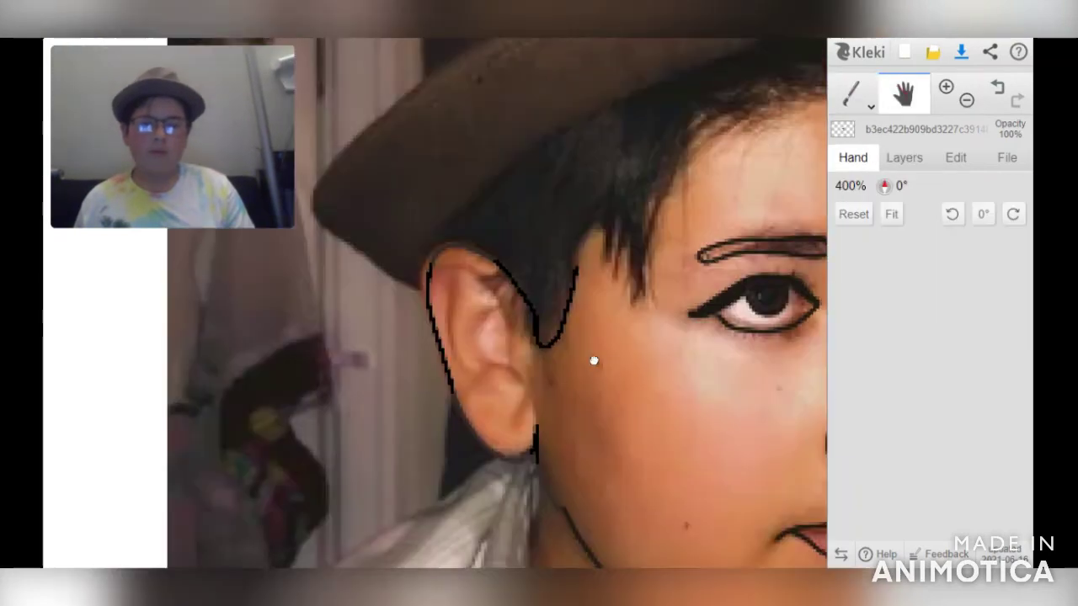
Trace the fringe and the hairline across the forehead to the far temple, sampling a dark brown from the hair
key("b")
left_click_drag(807, 120, 663, 187)
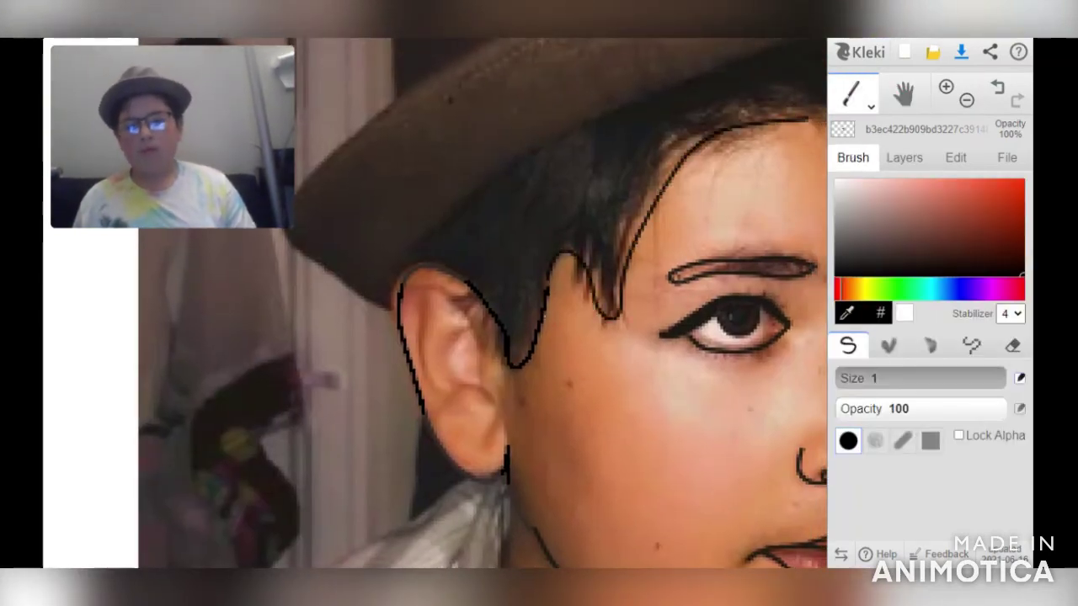
left_click(903, 95)
left_click(849, 99)
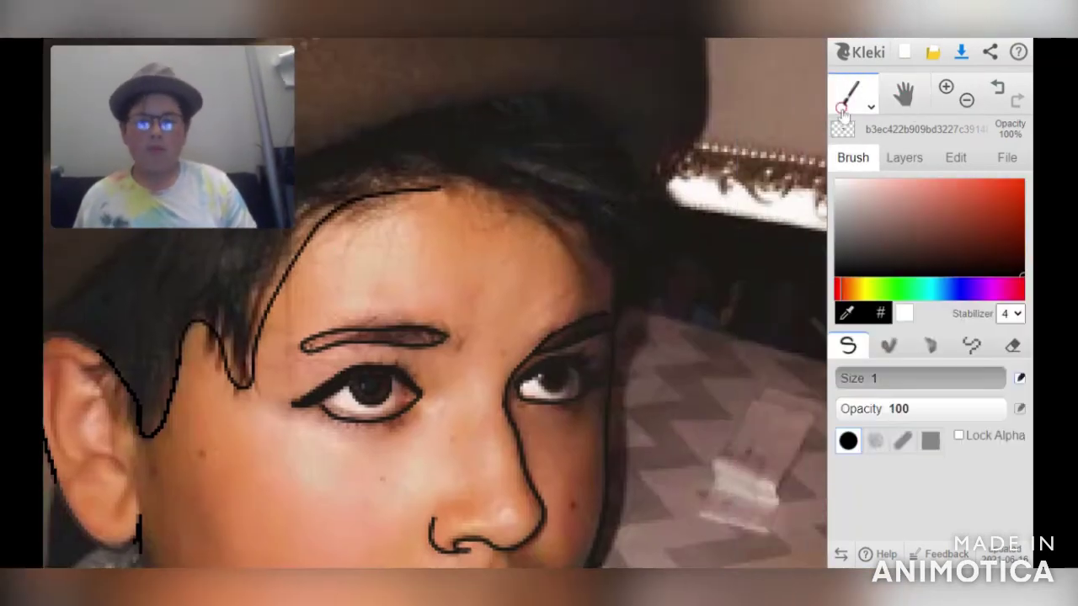
left_click(609, 248, "alt")
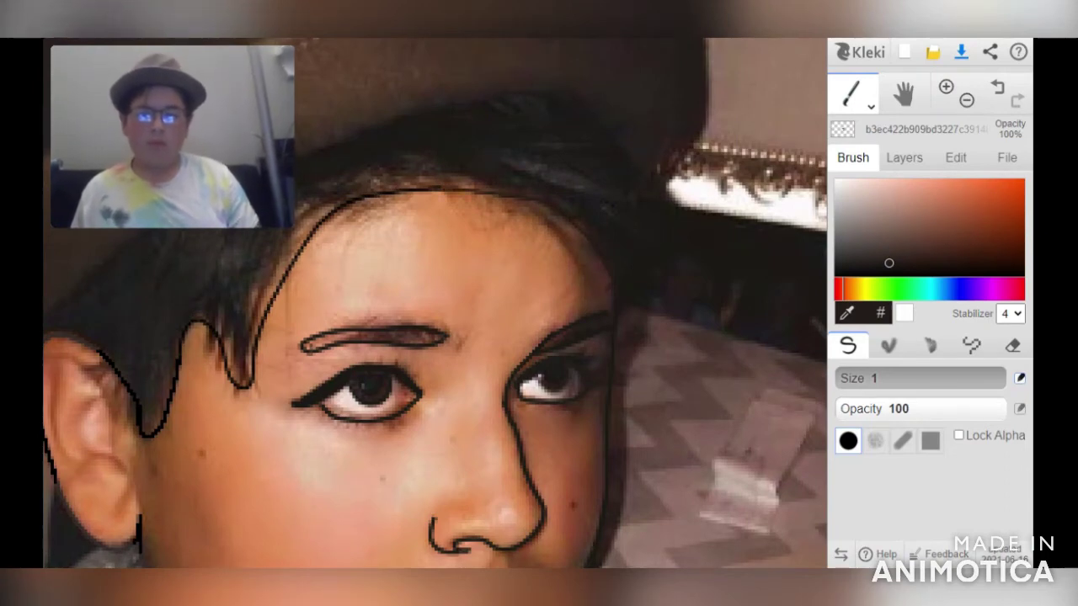
Lower the photo layer's opacity to 66% and trace the outer edge of the hair on the far side of the head
left_click(904, 157)
left_click_drag(1016, 285, 968, 299)
key("b")
mouse_move(522, 93)
left_mouse_down()
mouse_move(612, 118)
mouse_move(684, 223)
mouse_move(625, 278)
left_mouse_up()
left_click(904, 157)
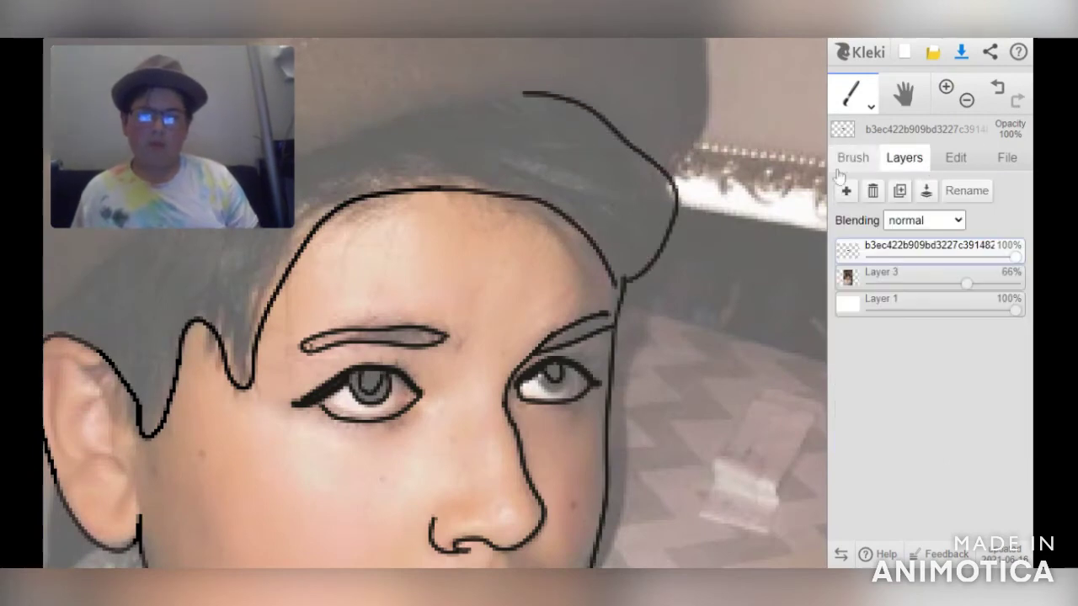
key("b")
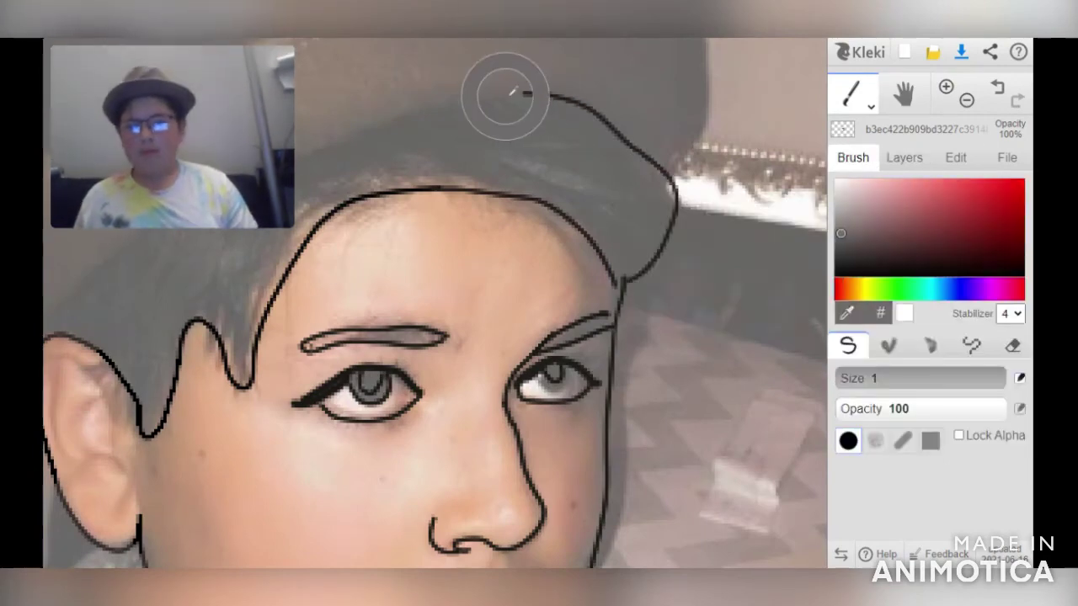
Outline the hat brim by tracing its underside above the hair, its outer ends and its upper edge
left_click_drag(529, 90, 294, 155)
left_click_drag(379, 295, 708, 333)
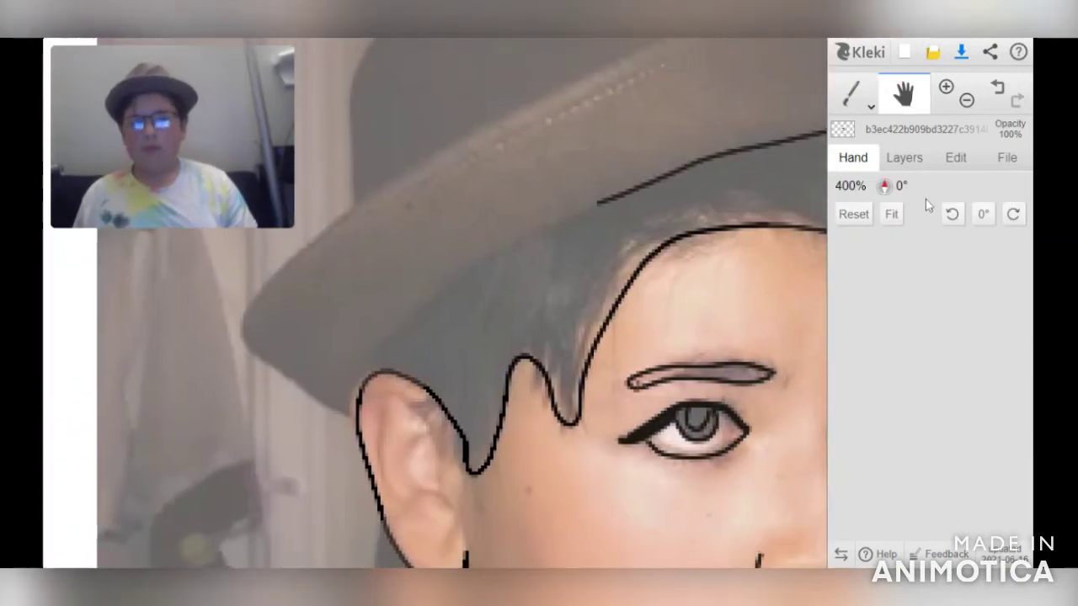
mouse_move(361, 370)
left_mouse_down()
mouse_move(352, 414)
mouse_move(258, 354)
mouse_move(268, 291)
mouse_move(529, 36)
left_mouse_up()
key("space")
left_click_drag(820, 28, 525, 281)
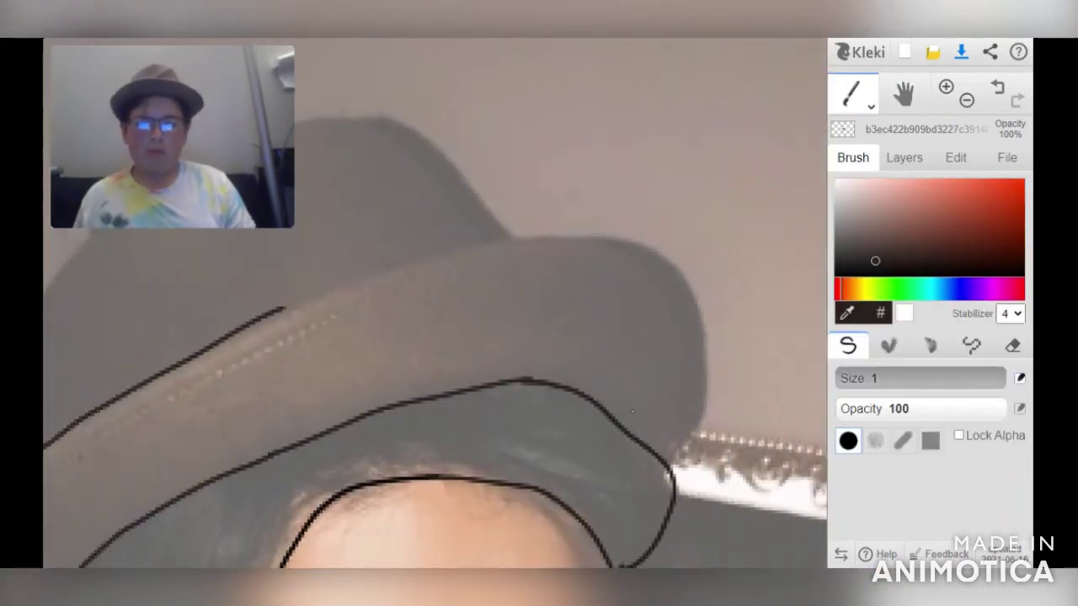
mouse_move(670, 459)
left_mouse_down()
mouse_move(706, 341)
mouse_move(619, 251)
mouse_move(374, 283)
mouse_move(282, 310)
left_mouse_up()
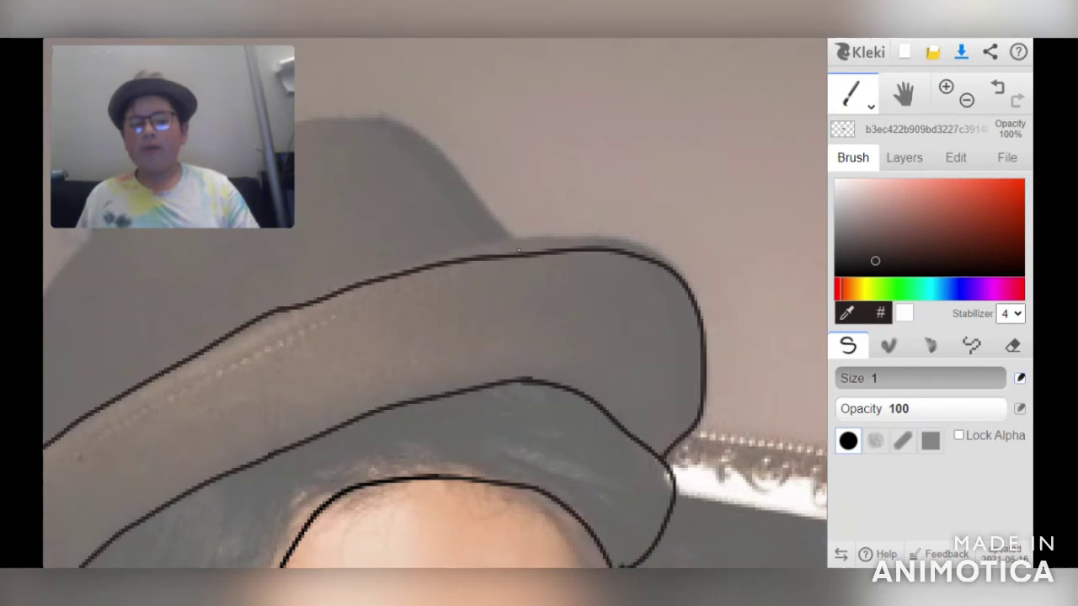
Trace the hat's crown from the far side of the brim over the top and down to the near side
mouse_move(539, 259)
left_mouse_down()
mouse_move(482, 196)
mouse_move(544, 282)
mouse_move(532, 248)
left_mouse_up()
left_click(534, 251)
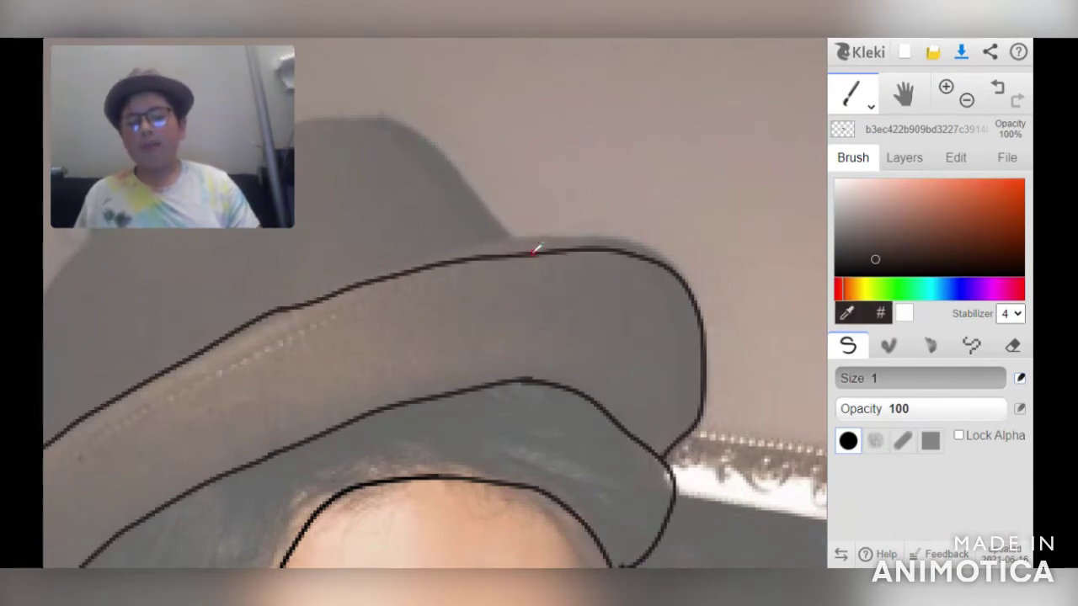
mouse_move(532, 250)
left_mouse_down()
mouse_move(421, 130)
mouse_move(329, 112)
left_mouse_up()
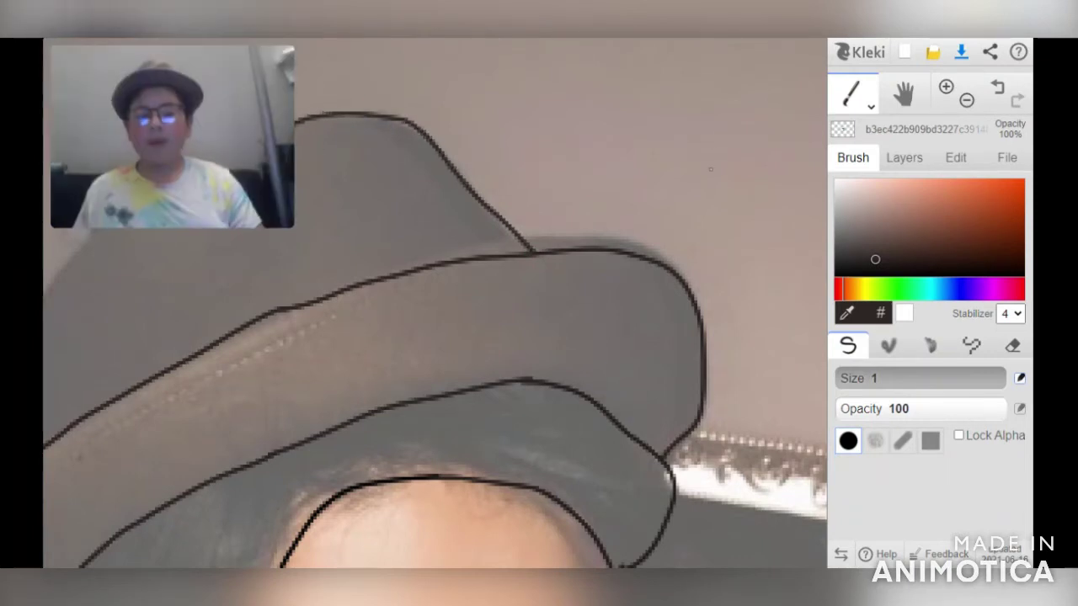
left_click(903, 94)
left_click_drag(603, 221, 757, 165)
left_click(851, 94)
mouse_move(645, 55)
left_mouse_down()
mouse_move(423, 181)
mouse_move(379, 259)
mouse_move(400, 370)
left_mouse_up()
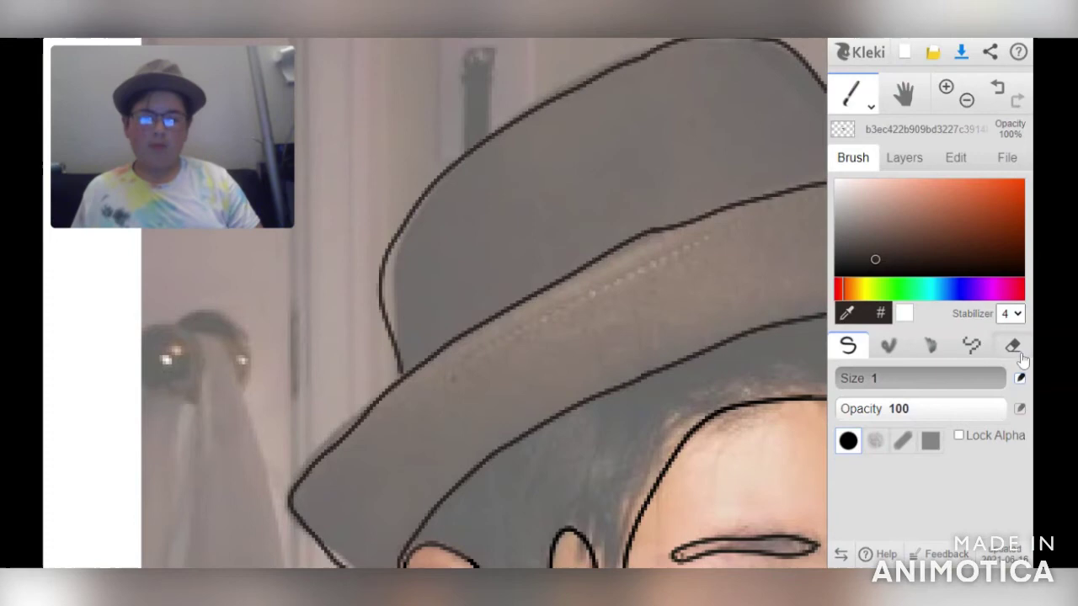
Remove the bulging back edge of the hat's crown and redraw it closer to the photographed hat
key("e")
left_click(339, 289)
key("b")
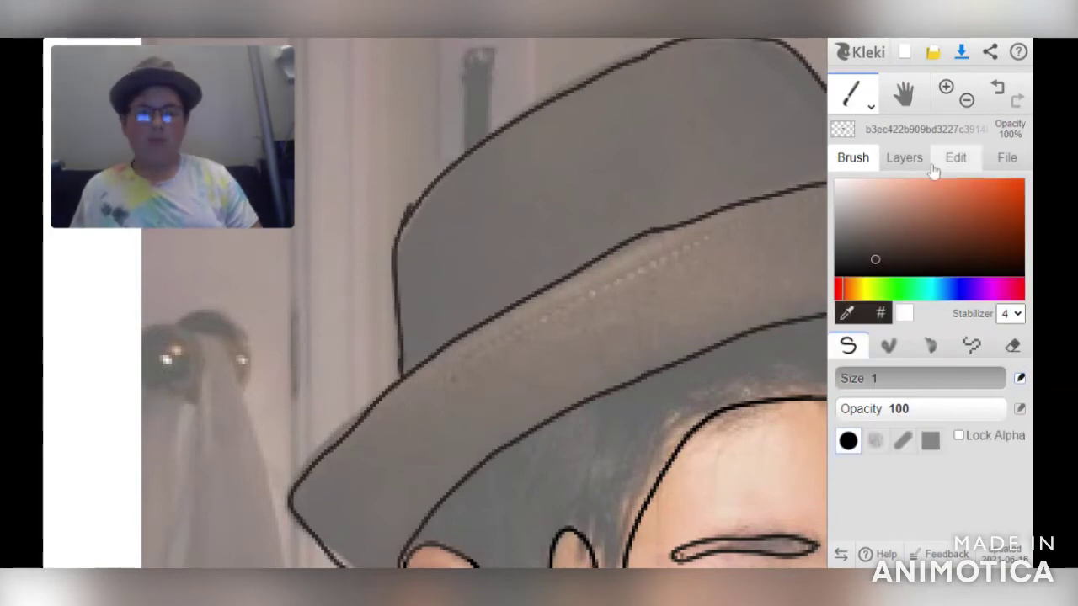
Raise the photo layer's opacity to 100% with the whole portrait in view
key("minus")
key("minus")
left_click(904, 157)
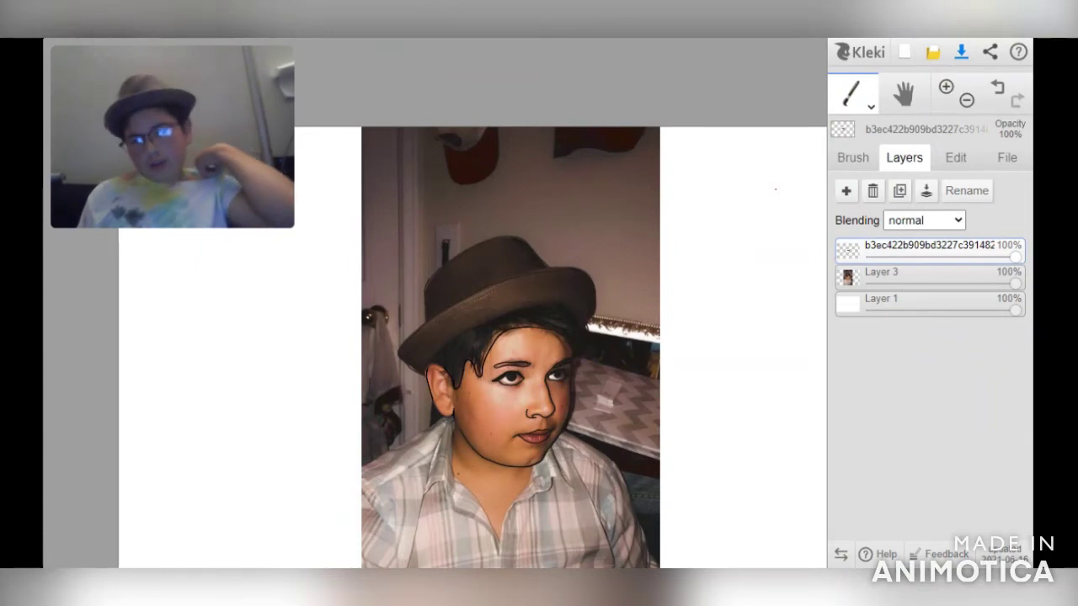
left_click(853, 158)
Set the photo layer's opacity to 0% to check the line drawing on its own, and return it to 100%
left_click(901, 159)
left_click_drag(1015, 278, 870, 283)
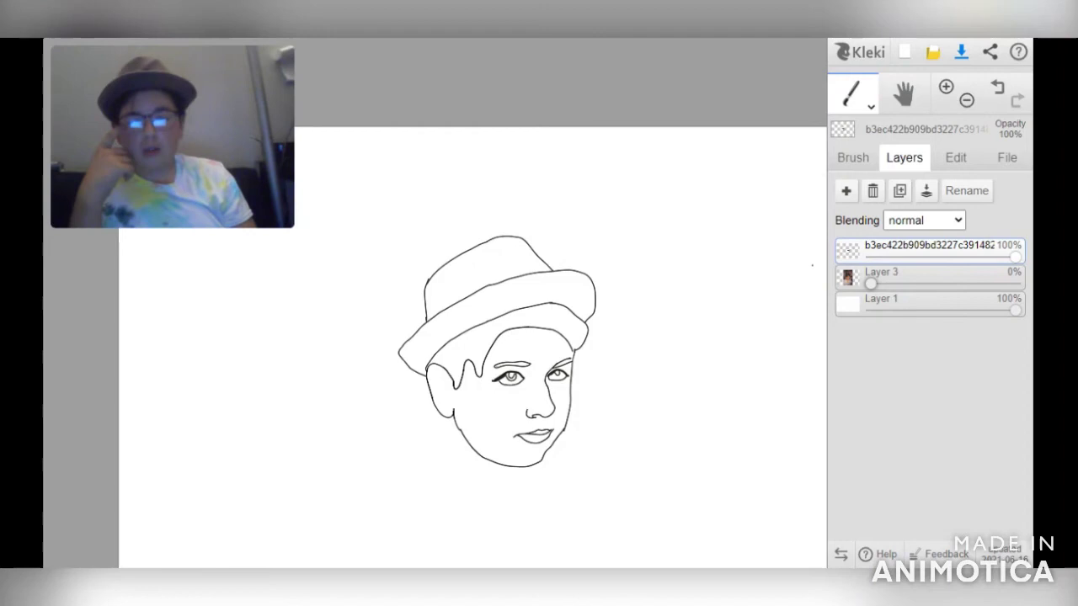
left_click(848, 278)
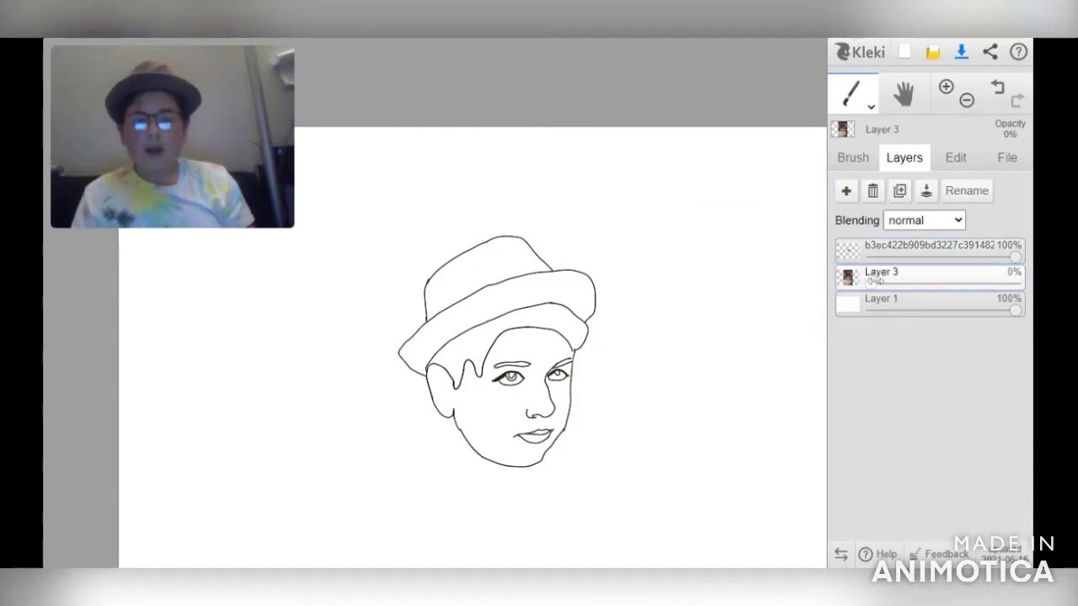
left_click_drag(869, 283, 1016, 283)
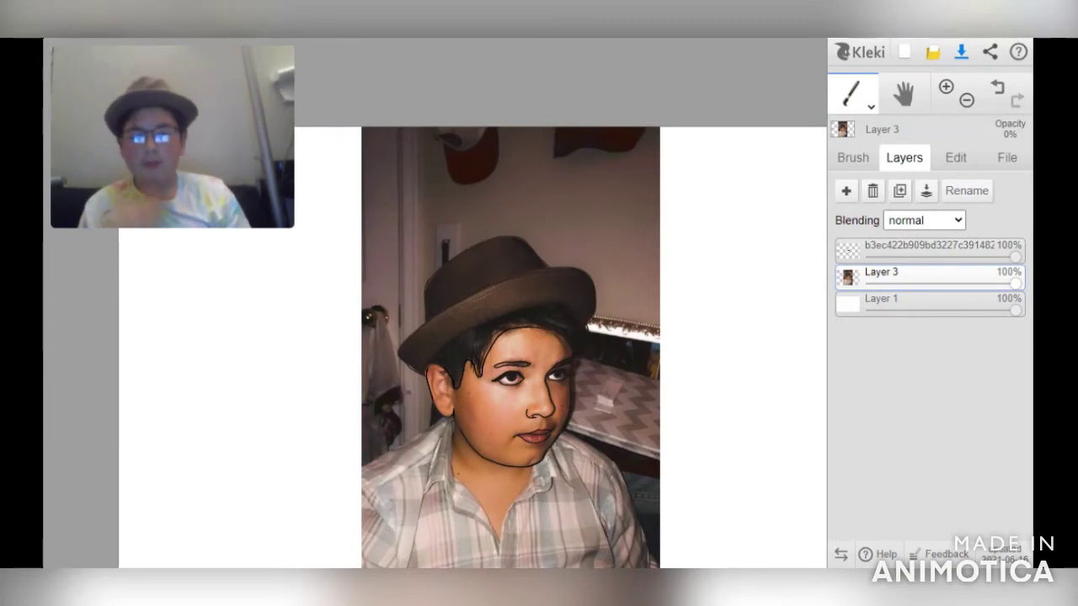
Make the line-art layer active and undo the last change on it
left_click(857, 254)
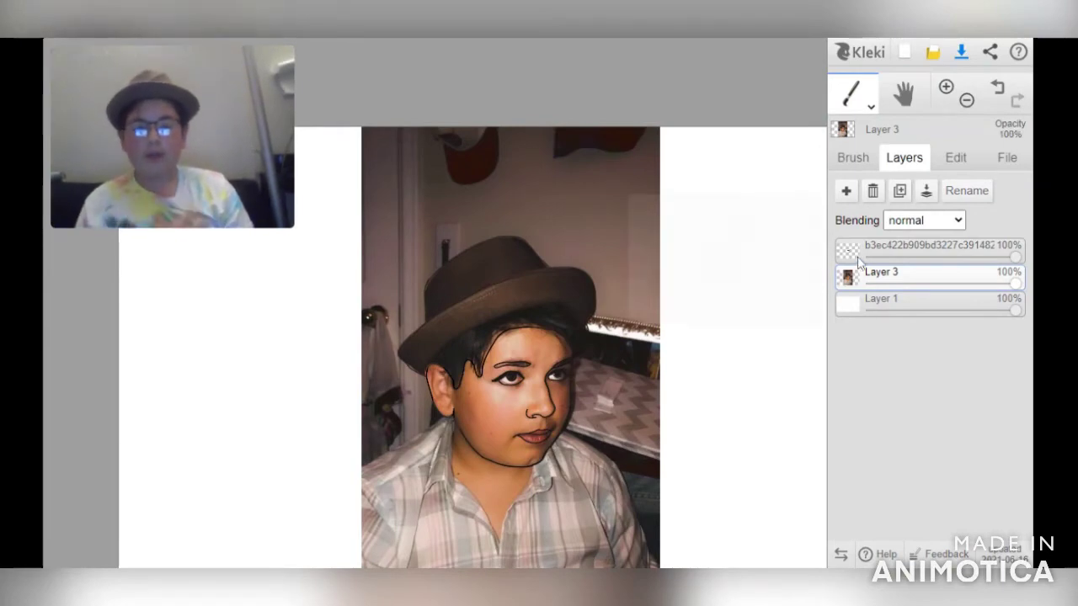
left_click(942, 84)
left_click(943, 84)
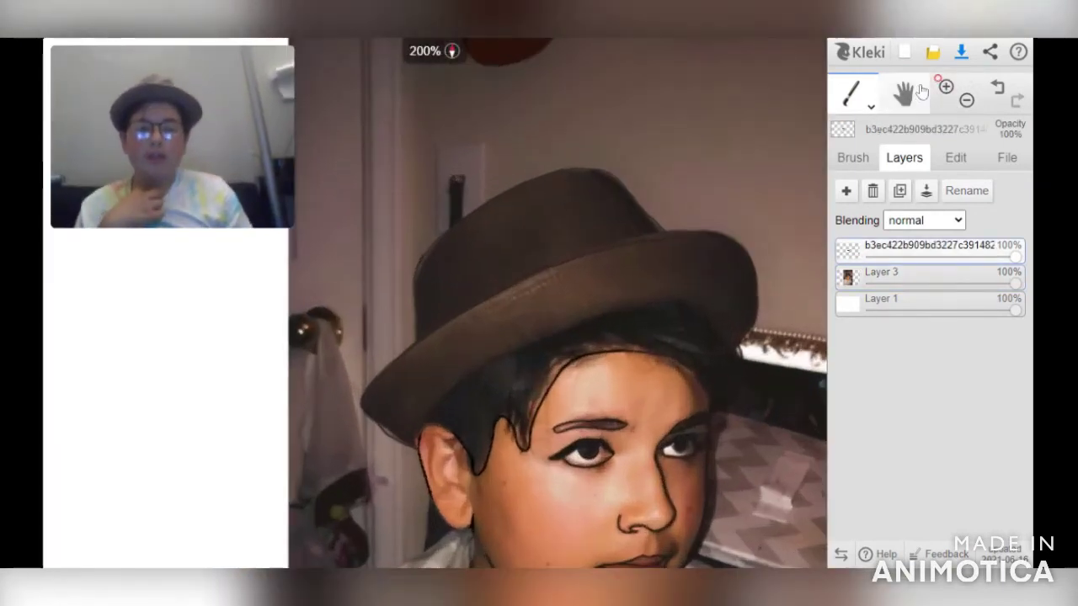
left_click(943, 84)
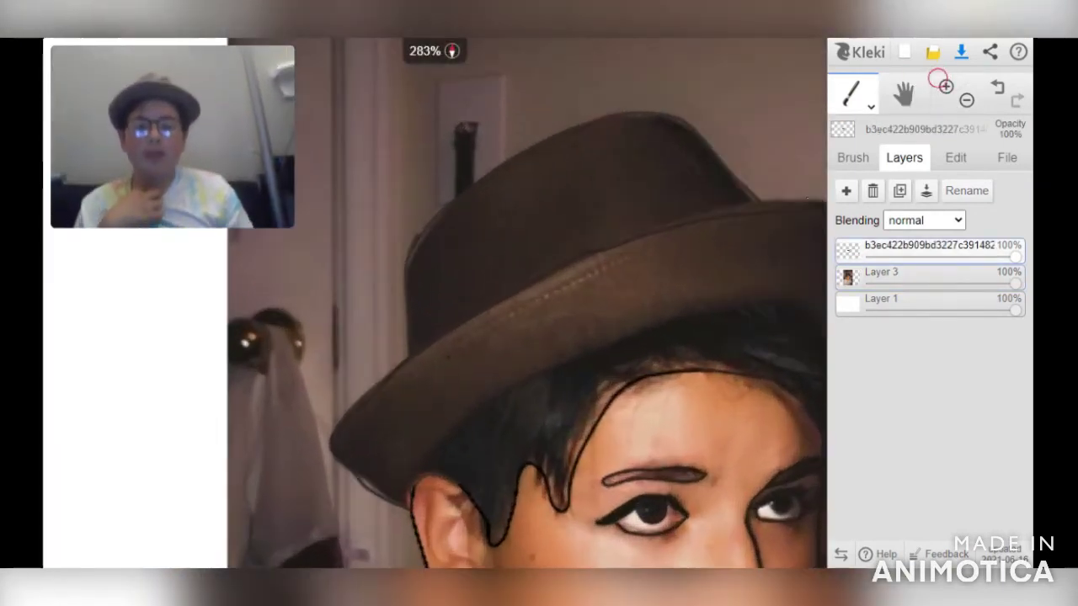
left_click(996, 86)
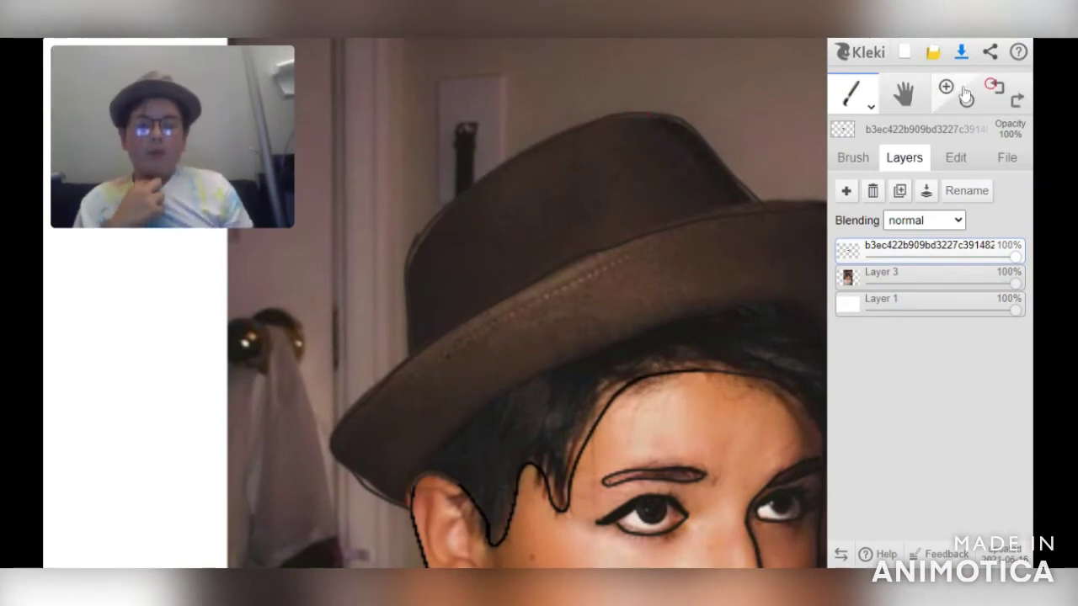
Sample black from the jaw outline and trace the near shoulder's top edge and the sleeve seam below it
left_click(903, 95)
left_click_drag(640, 571, 569, 286)
mouse_move(544, 401)
left_mouse_down()
mouse_move(527, 296)
mouse_move(556, 231)
mouse_move(578, 243)
mouse_move(622, 237)
mouse_move(633, 260)
left_mouse_up()
left_click(852, 94)
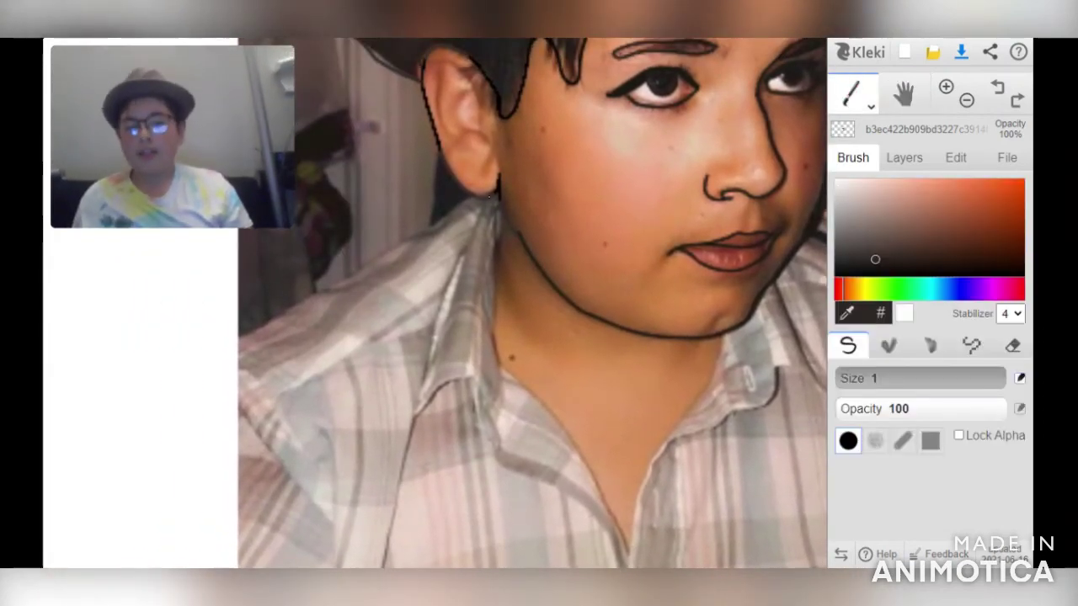
right_click(521, 237)
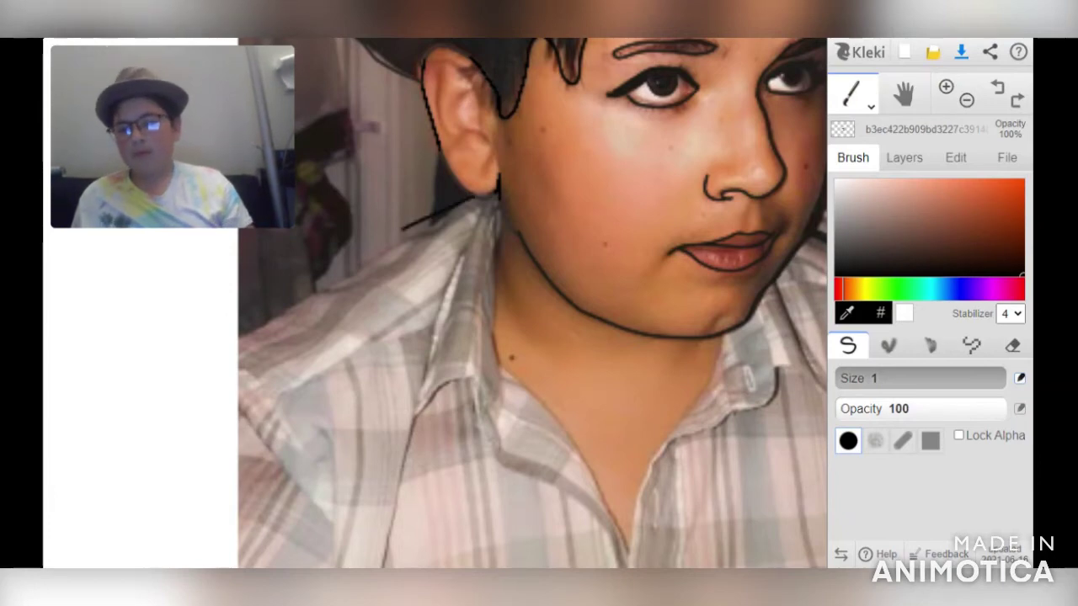
left_click_drag(413, 224, 172, 373)
mouse_move(261, 428)
left_mouse_down()
mouse_move(325, 517)
mouse_move(308, 412)
left_mouse_up()
Trace the shirt's open neckline down to the button placket and outline both collar flaps
mouse_move(477, 128)
left_mouse_down()
mouse_move(554, 339)
mouse_move(604, 539)
left_mouse_up()
mouse_move(706, 227)
left_mouse_down()
mouse_move(602, 385)
mouse_move(603, 442)
left_mouse_up()
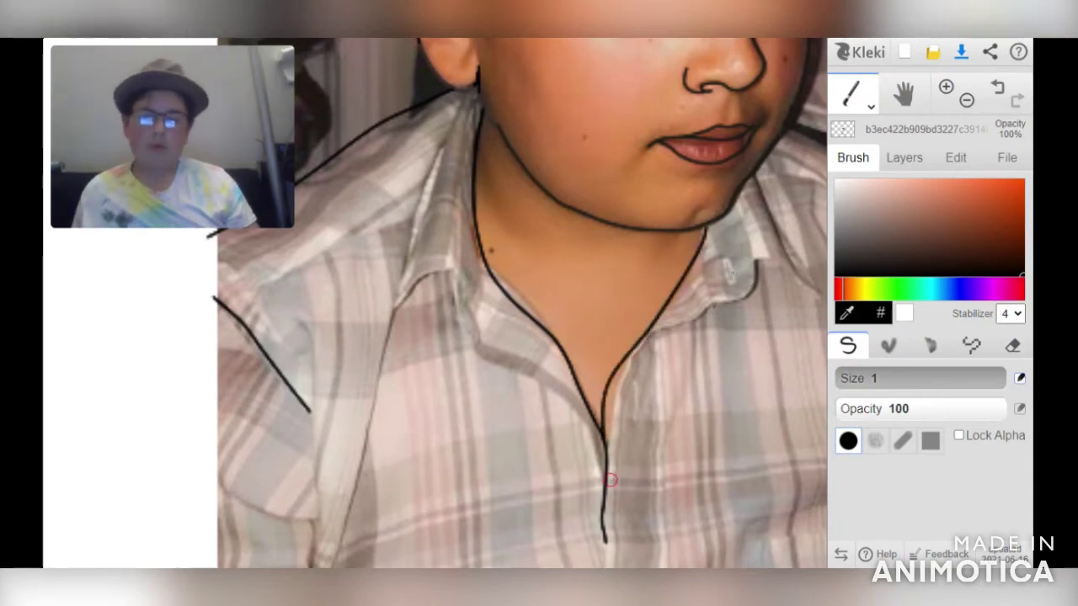
left_click(997, 95)
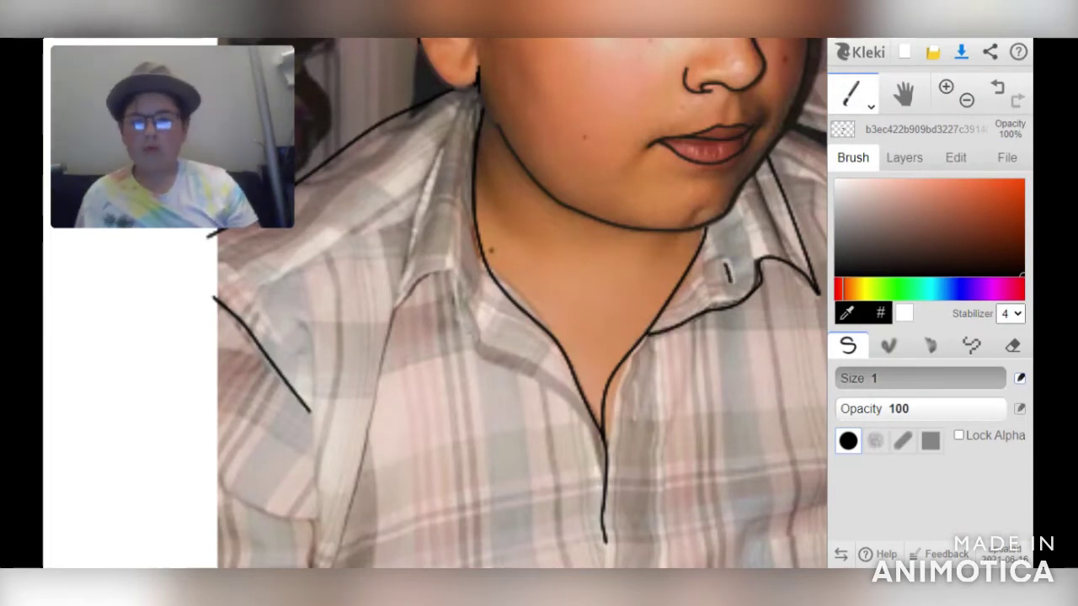
mouse_move(462, 97)
left_mouse_down()
mouse_move(407, 234)
mouse_move(392, 314)
left_mouse_up()
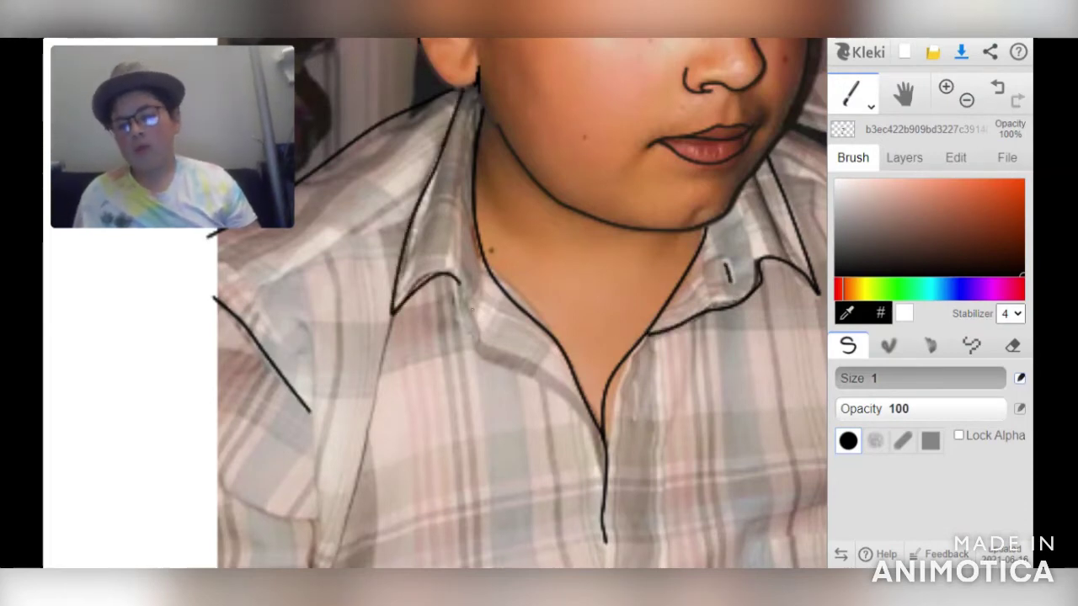
mouse_move(493, 358)
left_mouse_down()
mouse_move(590, 425)
mouse_move(604, 472)
left_mouse_up()
Trace the shirt's near-side seam from the collar tip down past the fold at the armpit
left_click(967, 99)
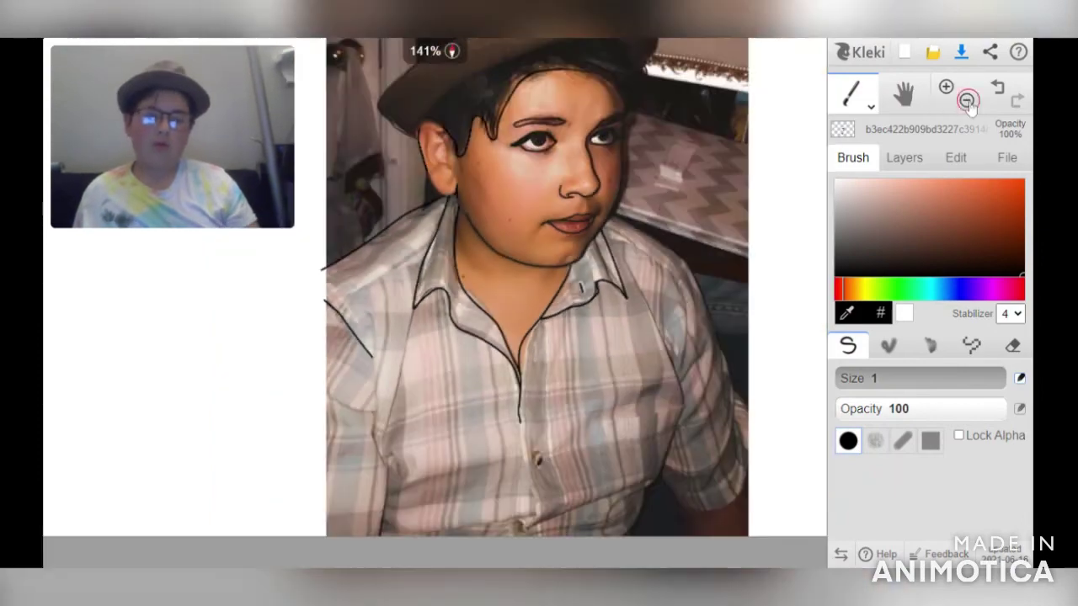
left_click(946, 87)
left_click(946, 87)
left_click(903, 94)
left_click_drag(539, 379, 690, 168)
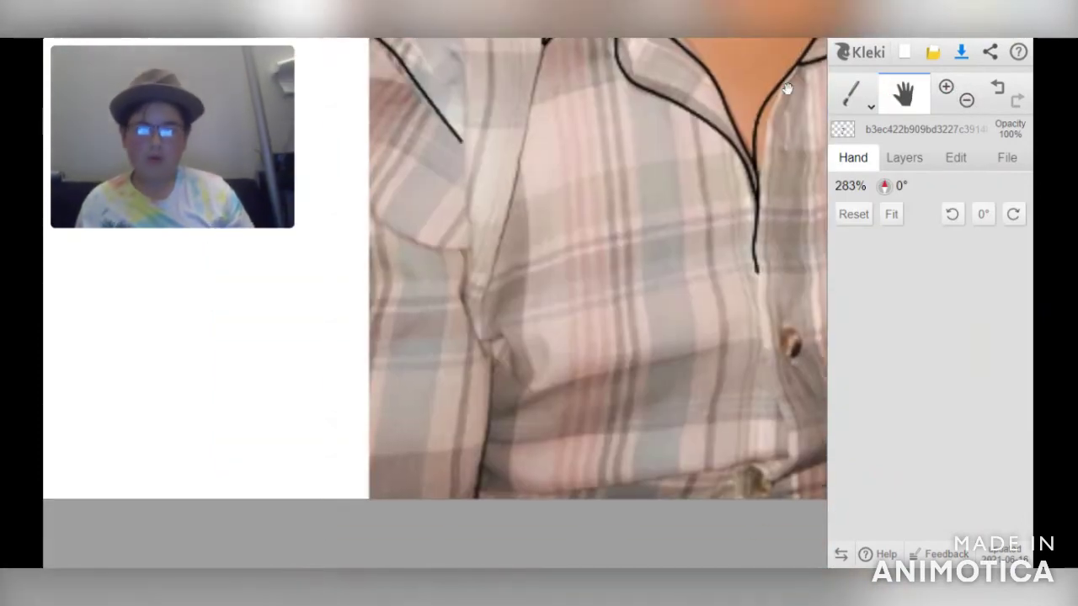
left_click(851, 94)
mouse_move(544, 42)
left_mouse_down()
mouse_move(506, 205)
mouse_move(481, 394)
left_mouse_up()
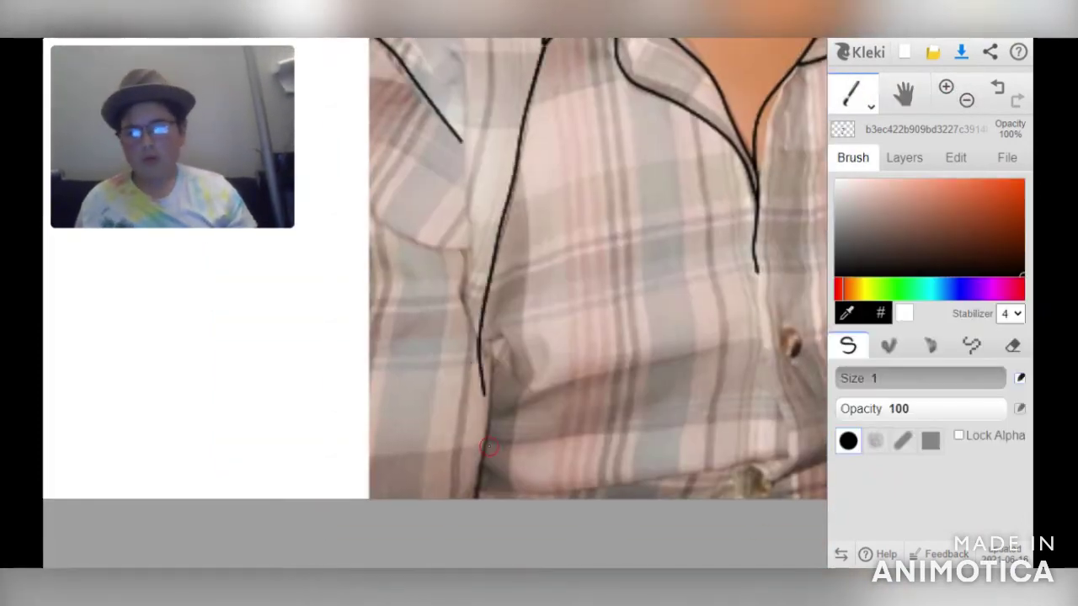
Remove the seam's overshoot below the armpit fold and draw its lower part down to the photo's bottom edge
left_click(1012, 345)
left_click(848, 345)
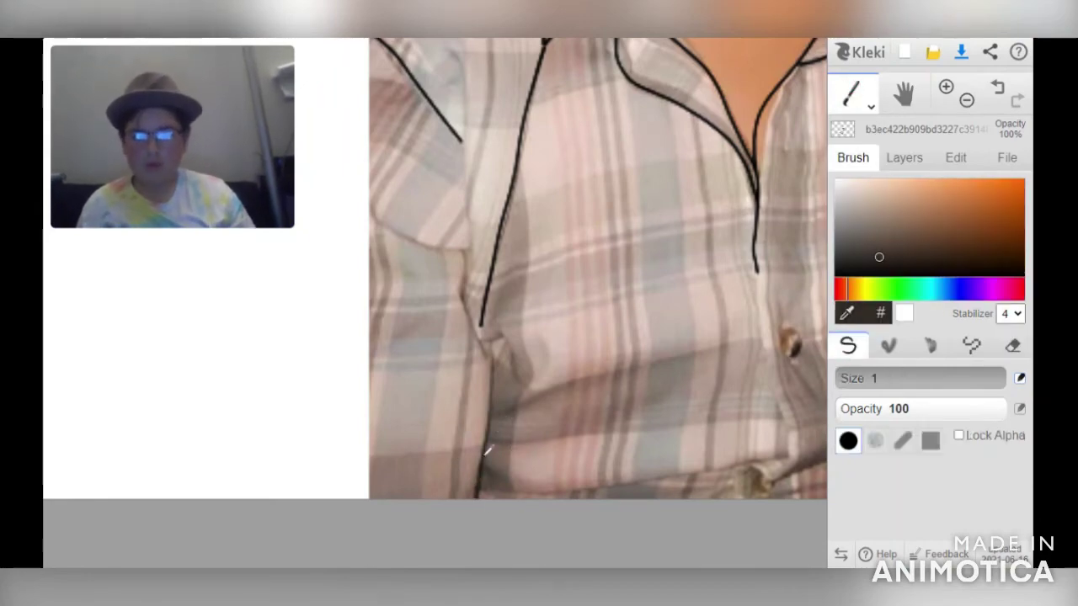
left_click_drag(497, 341, 465, 541)
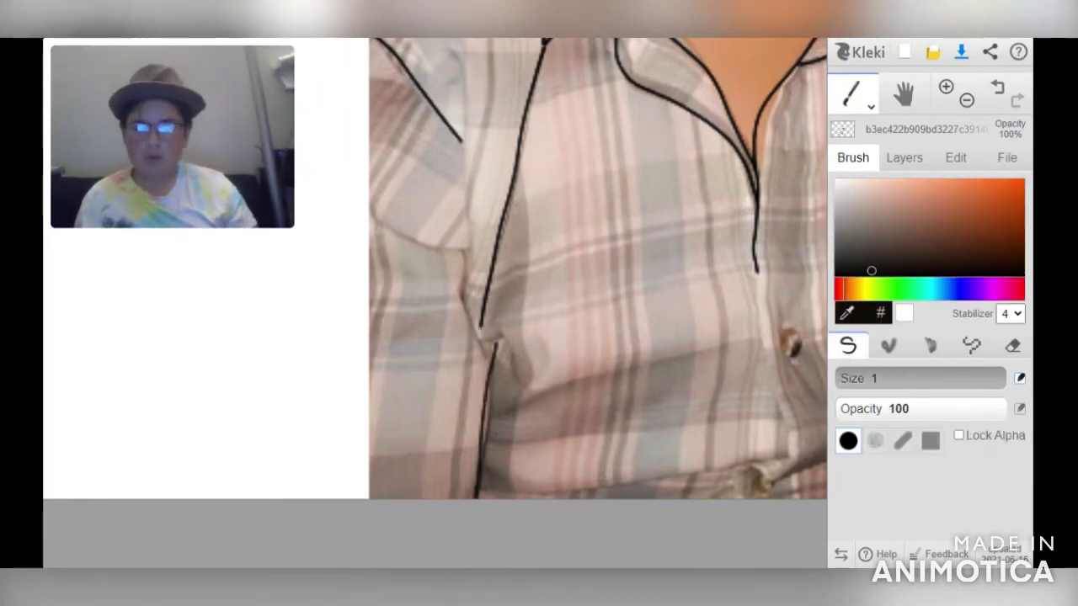
Trace both edges of the shirt's button placket from the neckline to the bottom of the photo
left_click(967, 100)
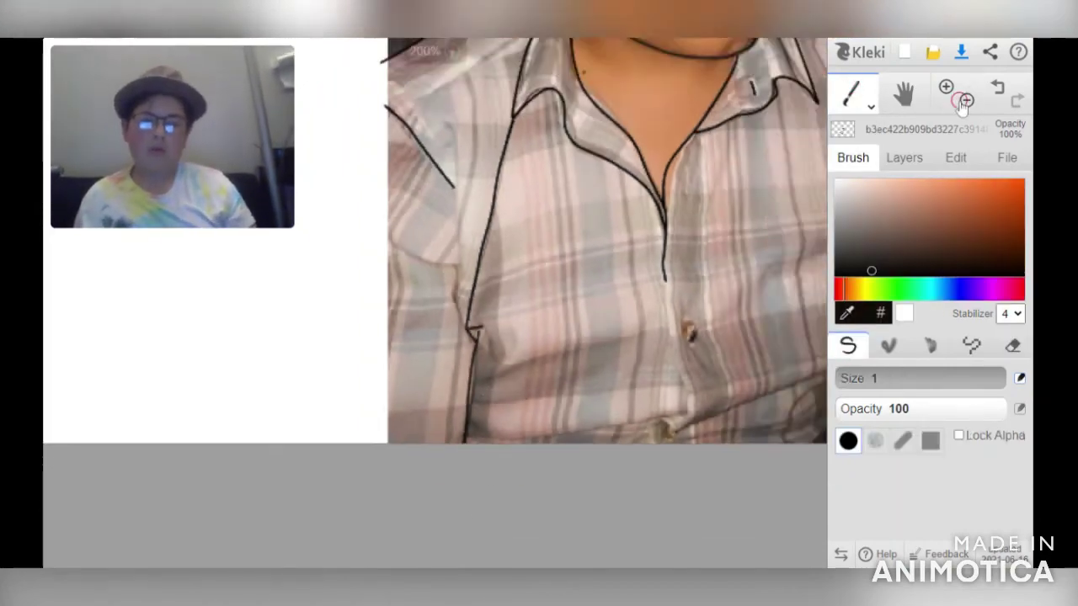
left_click(967, 99)
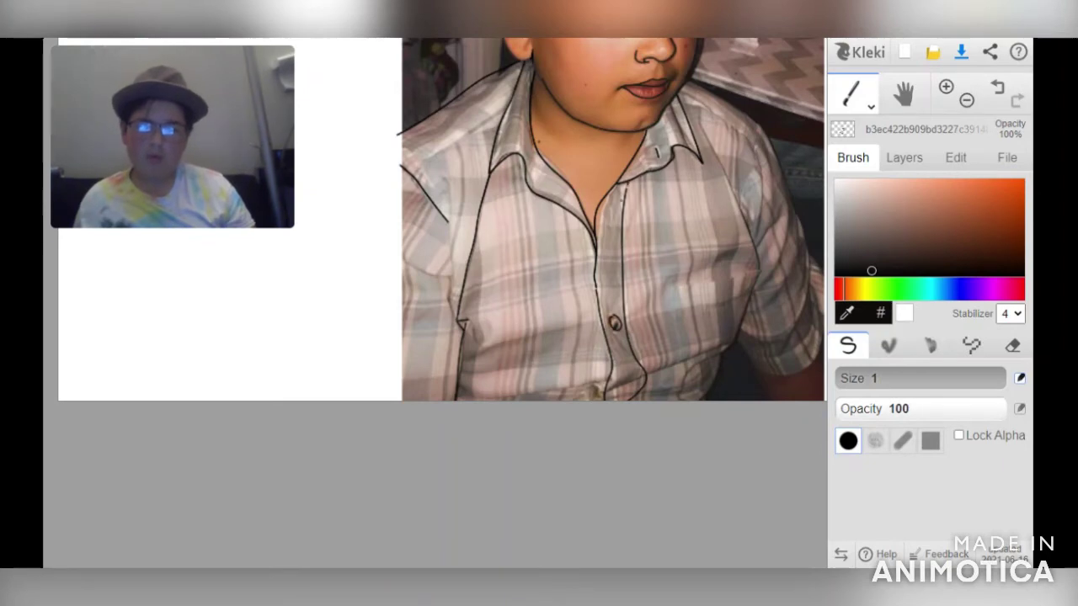
scroll(425, 336, "up", 4)
left_click_drag(724, 135, 421, 337)
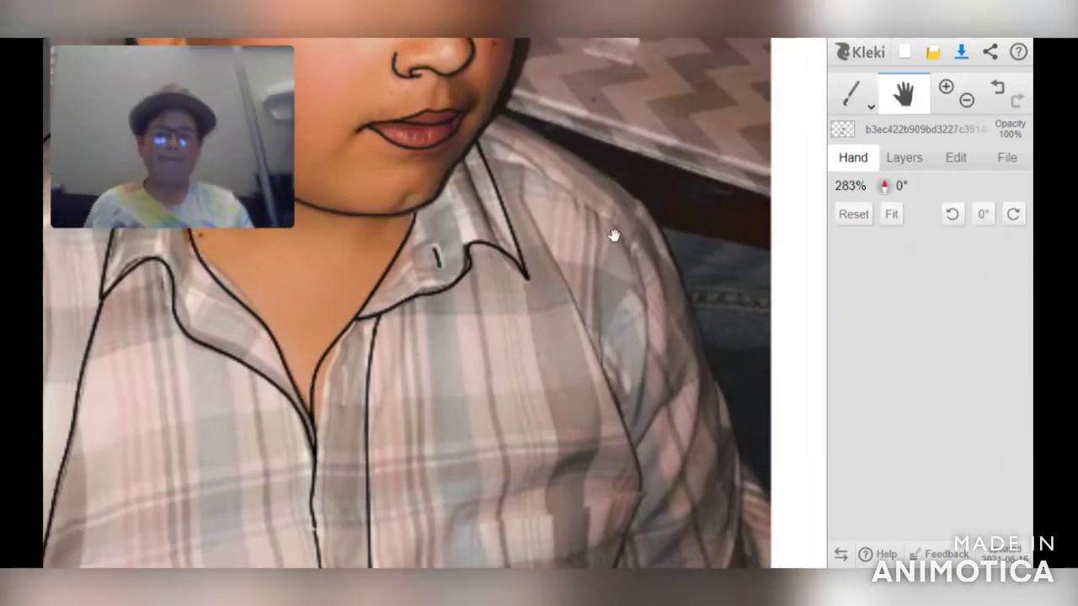
Trace the far sleeve's outer edge, the seam from the armpit fold up towards the collar, and the shoulder and armhole lines
left_click_drag(681, 270, 775, 522)
left_click_drag(640, 484, 520, 170)
mouse_move(477, 136)
left_mouse_down()
mouse_move(553, 177)
mouse_move(630, 251)
left_mouse_up()
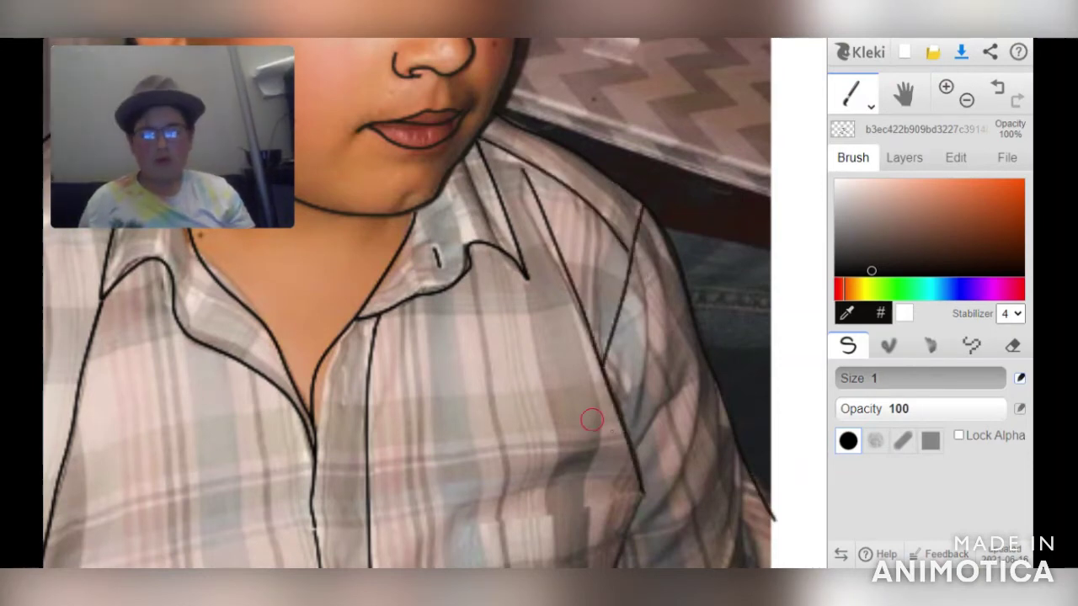
left_click(965, 105)
left_click(965, 102)
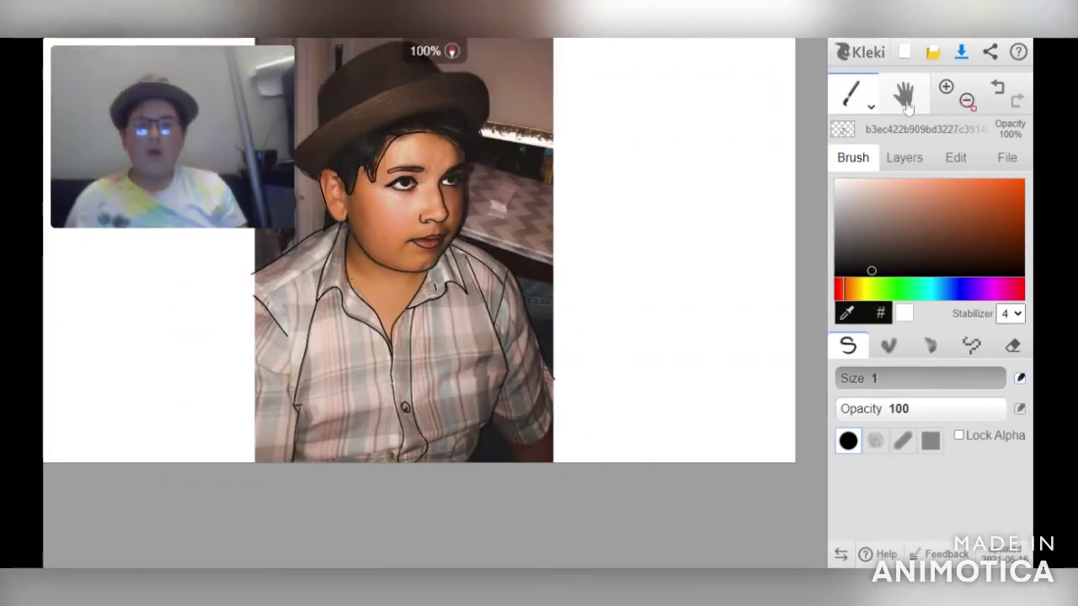
Trace the far sleeve's hem and the shirt's side edge from the armpit fold down to the photo's bottom edge
left_click(903, 94)
left_click_drag(616, 190, 710, 209)
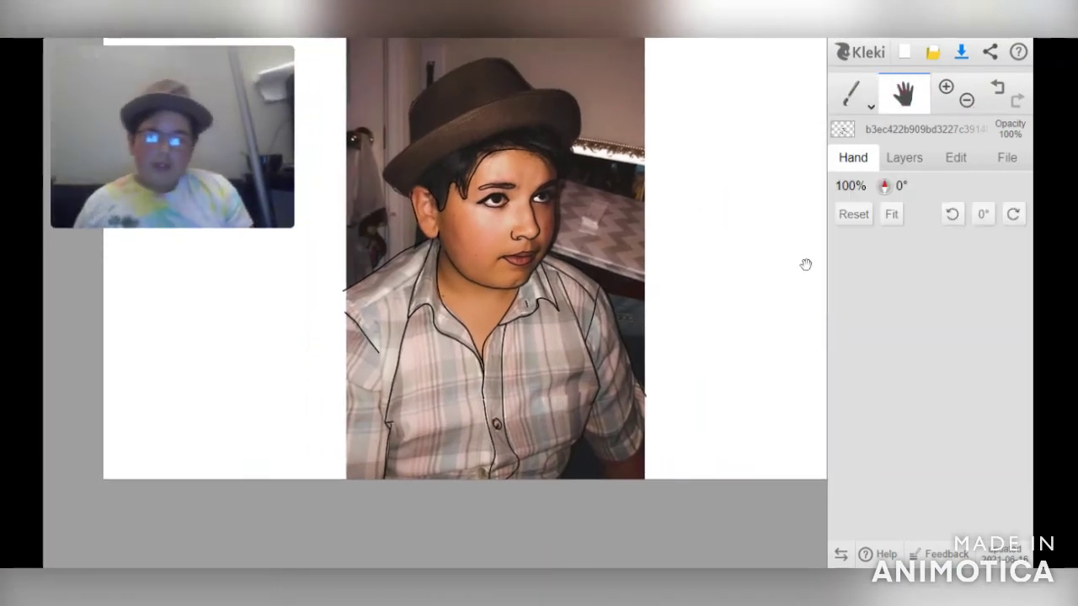
left_click(946, 87)
left_click(946, 87)
left_click(946, 86)
mouse_move(682, 478)
left_mouse_down()
mouse_move(553, 352)
mouse_move(324, 173)
left_mouse_up()
left_click(854, 96)
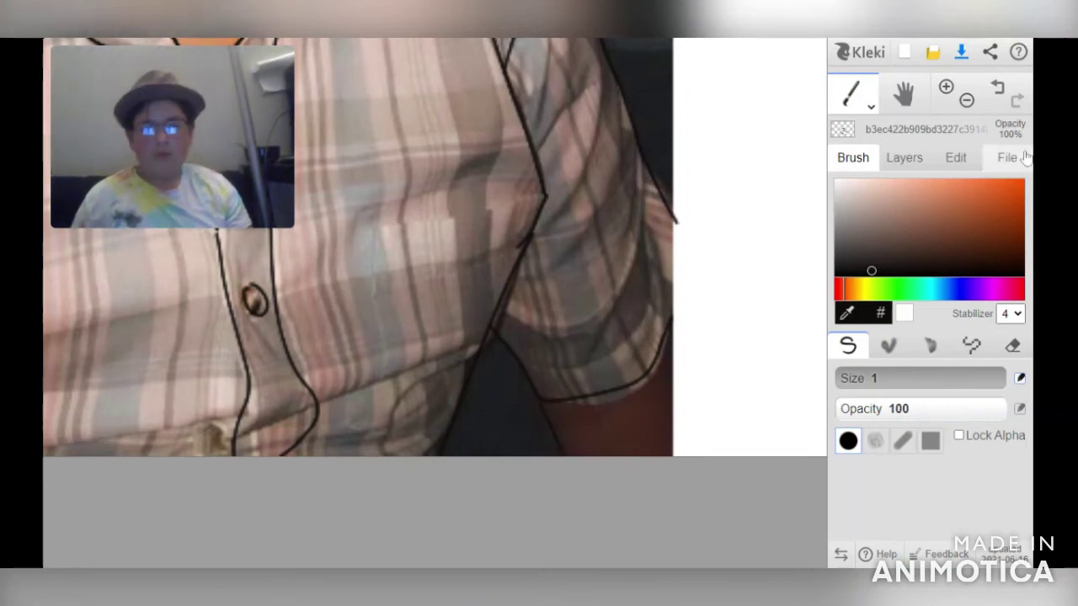
Check the line art alone by lowering the photo layer's opacity to 0%, and restore it to 100%
left_click(957, 105)
left_click(957, 106)
left_click(906, 93)
left_click_drag(510, 185, 684, 391)
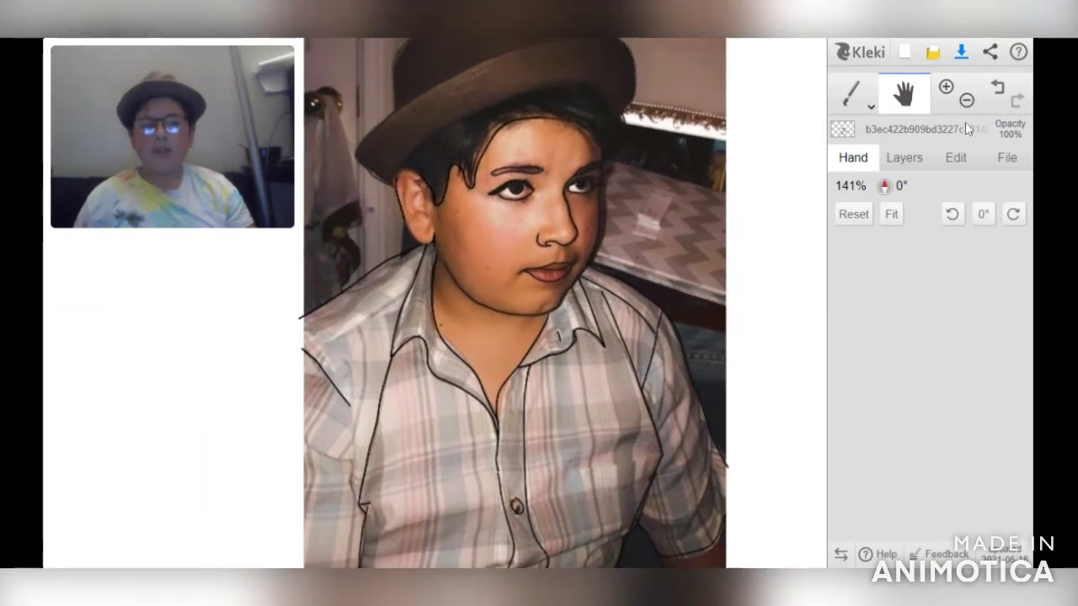
left_click(966, 99)
left_click(905, 158)
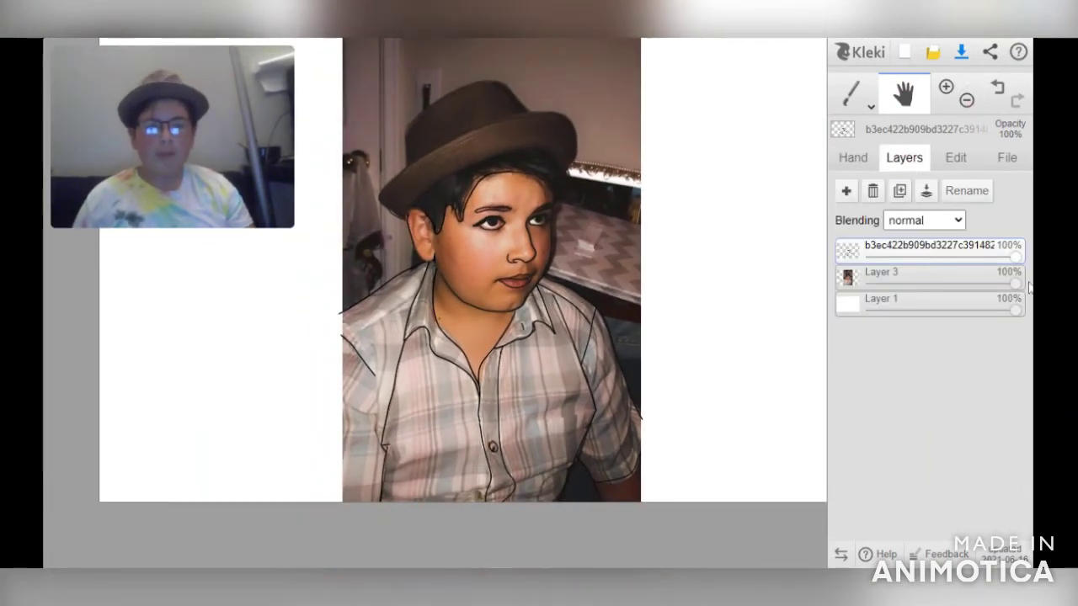
left_click_drag(1015, 284, 870, 285)
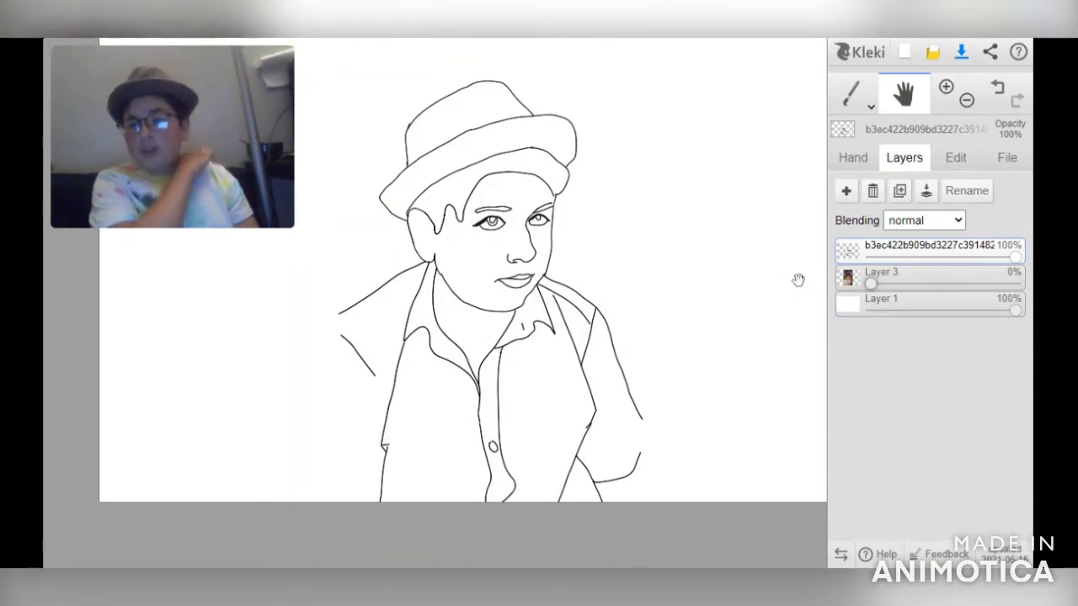
left_click_drag(870, 285, 1015, 285)
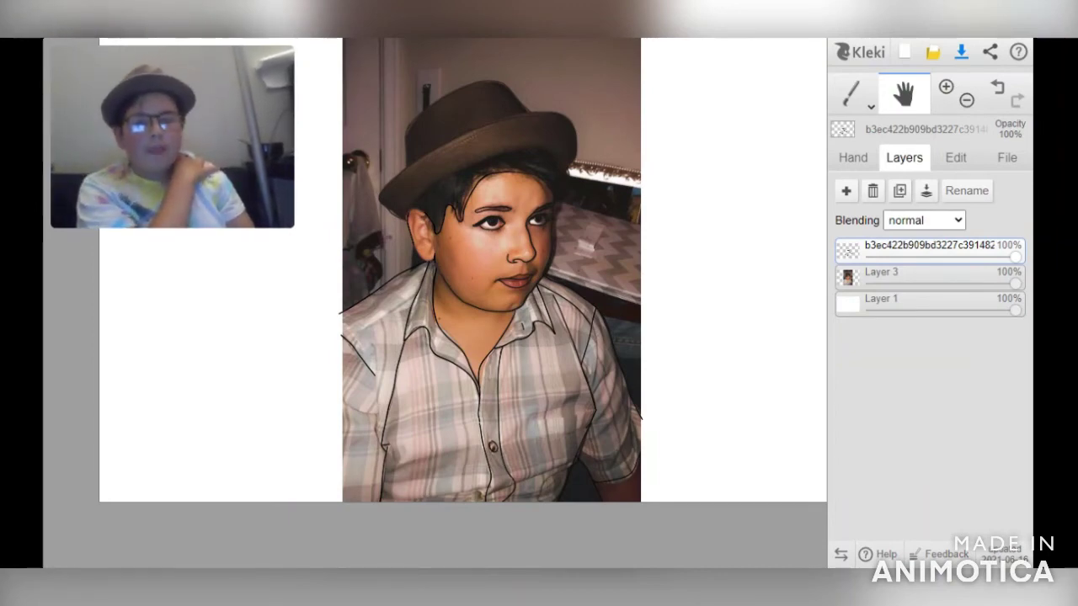
Sample the hat brim's brown for the Fill tool and undo the trial fill made over the visible photo
left_click(947, 90)
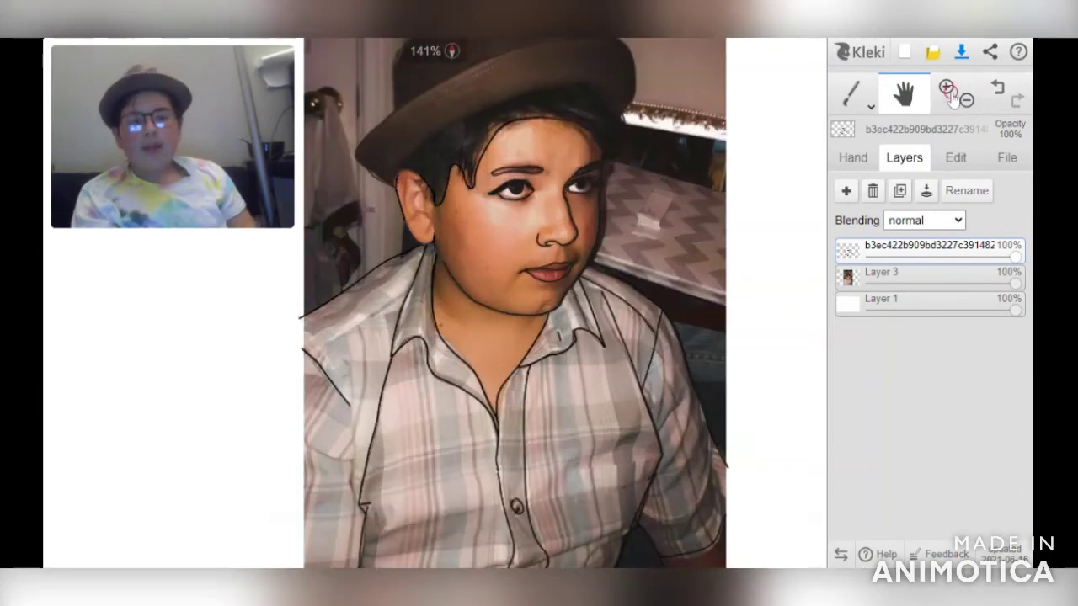
left_click(849, 97)
left_click(862, 108)
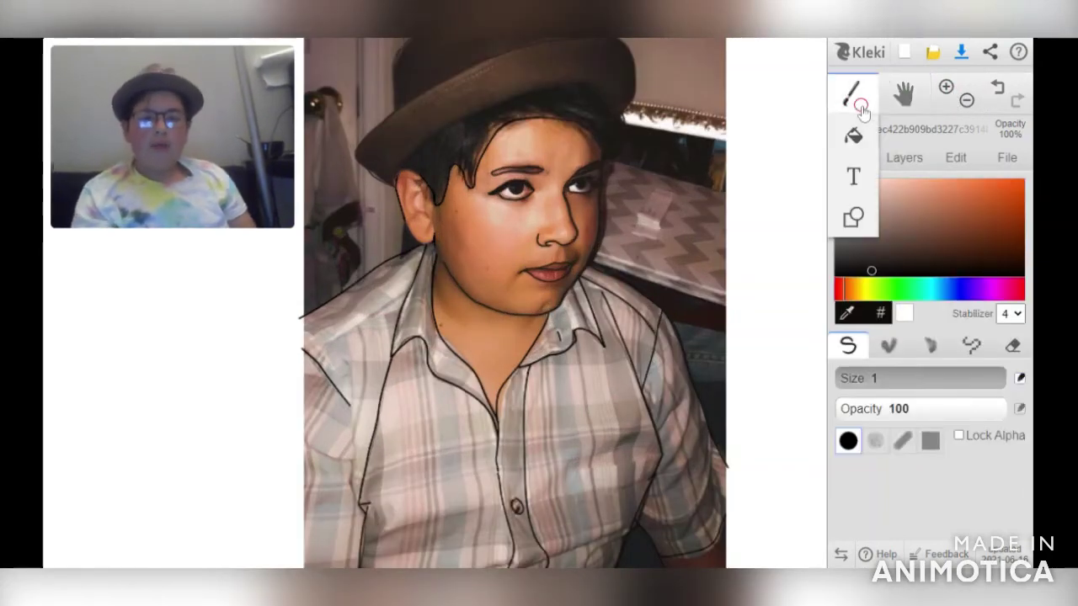
left_click(853, 135)
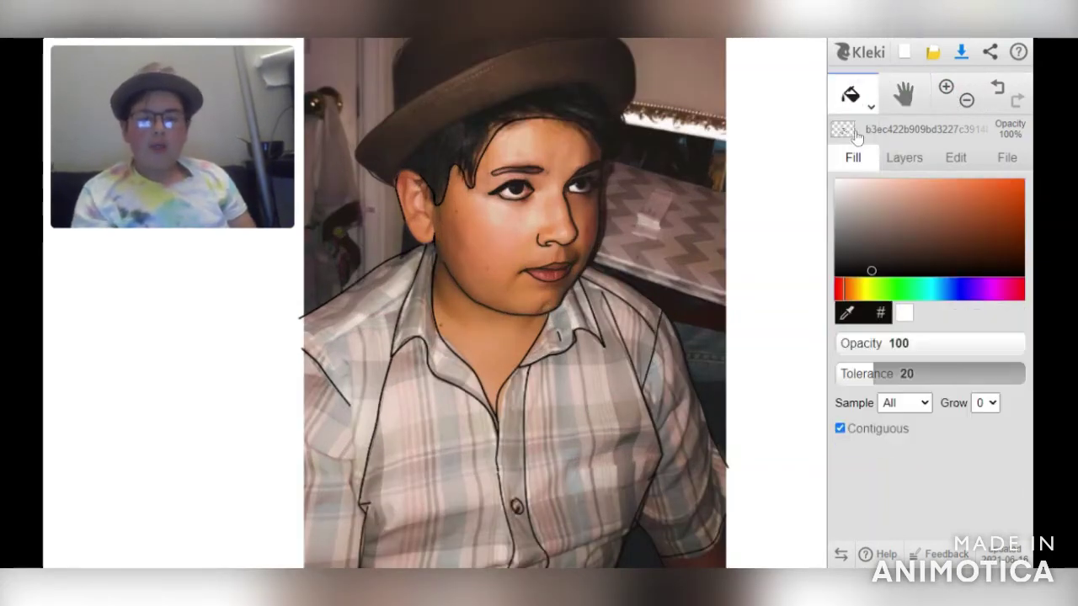
left_click(846, 315)
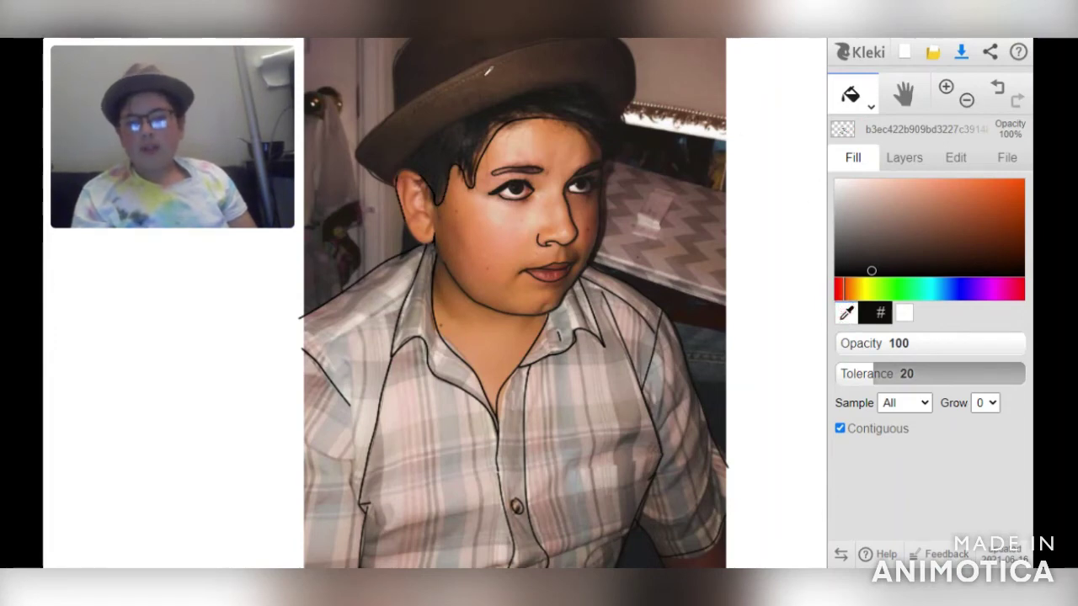
left_click(486, 72)
left_click(486, 73)
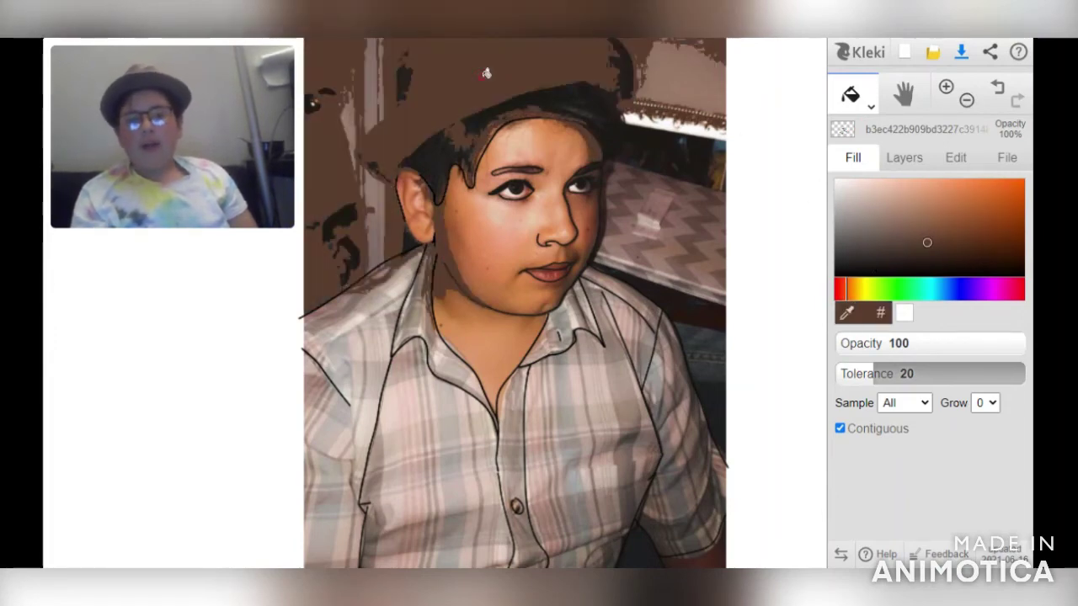
left_click(997, 89)
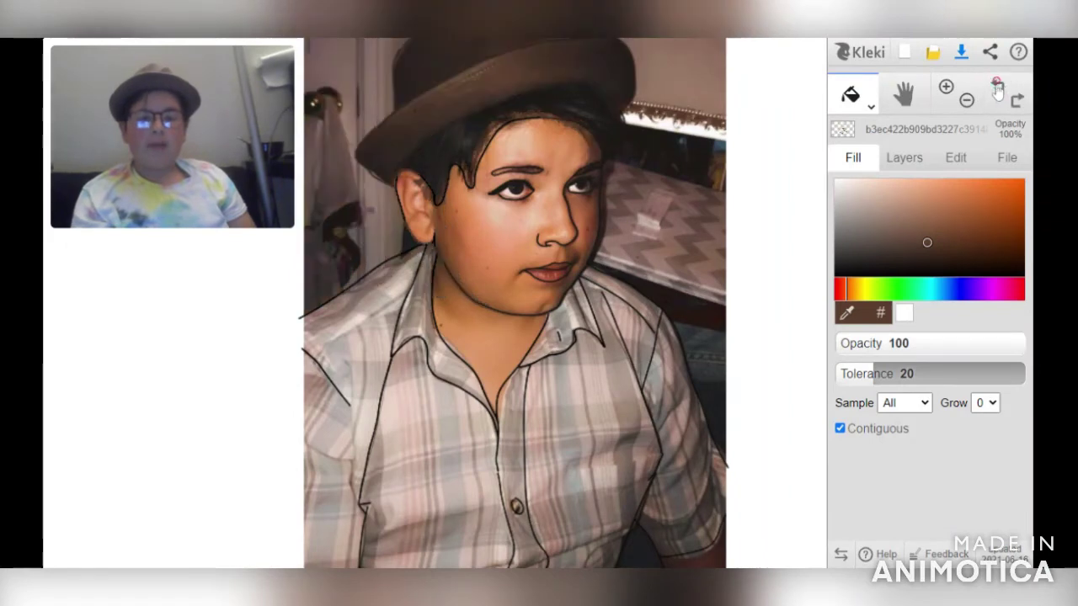
Hide the photo by setting Layer 3 to 0% opacity, and fill the hat's brim and crown with the sampled brown on the line layer
left_click(908, 156)
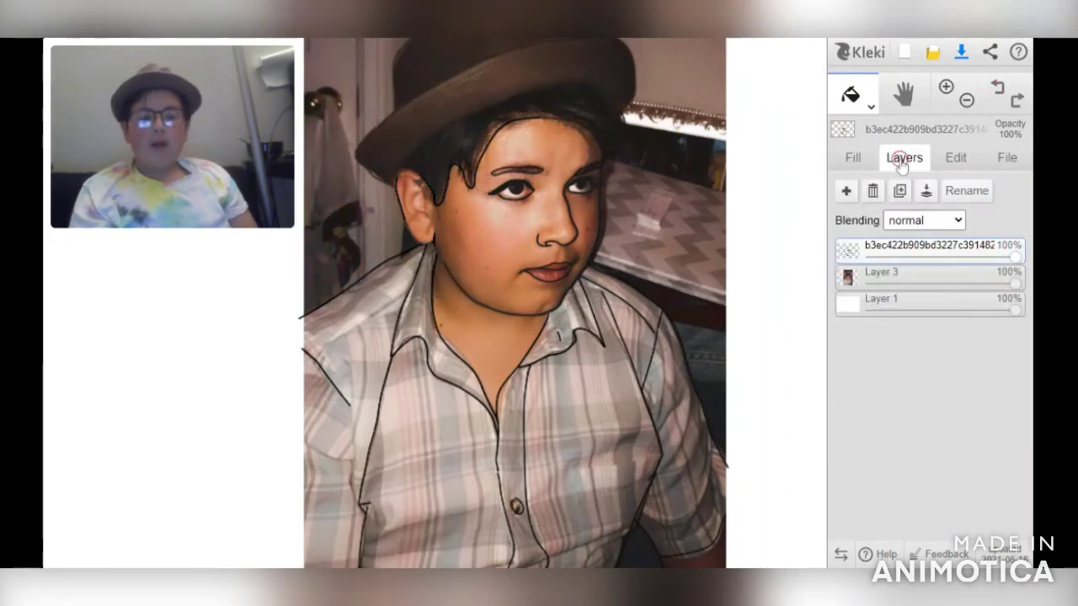
left_click(1014, 301)
left_click(1007, 274)
left_click_drag(1014, 283, 844, 299)
left_click(897, 250)
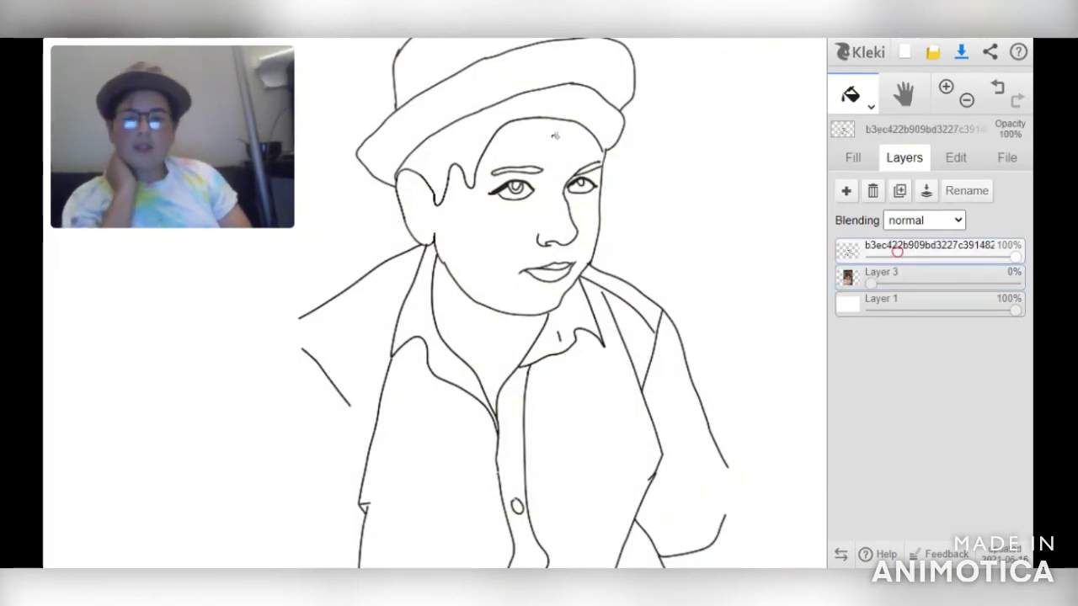
left_click(462, 93)
left_click(458, 59)
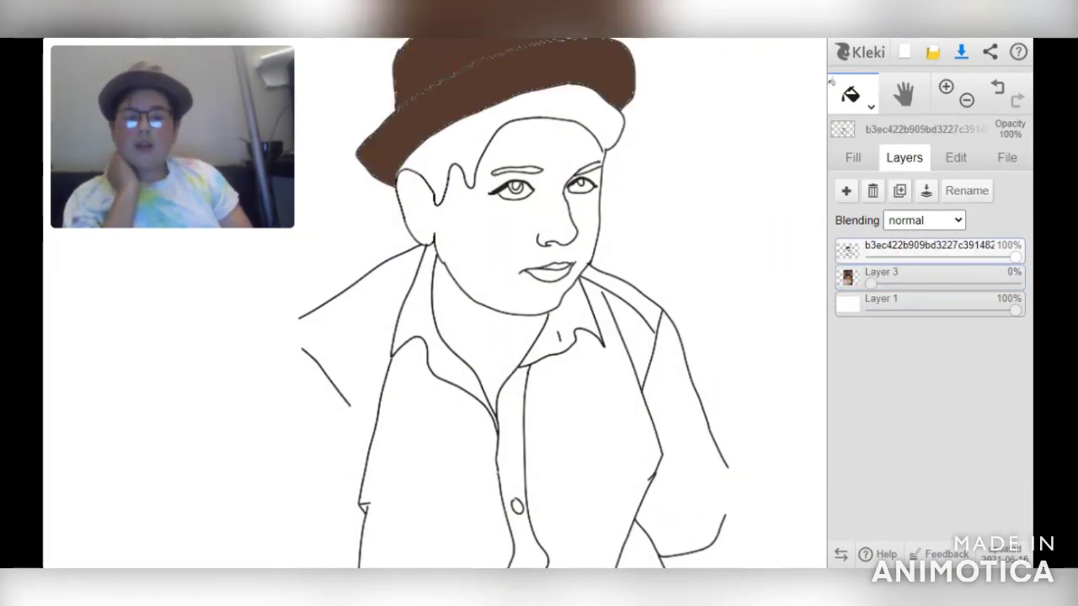
Undo the brown fill on the hat's crown, keeping the brim filled
left_click(903, 94)
left_click_drag(697, 157, 716, 246)
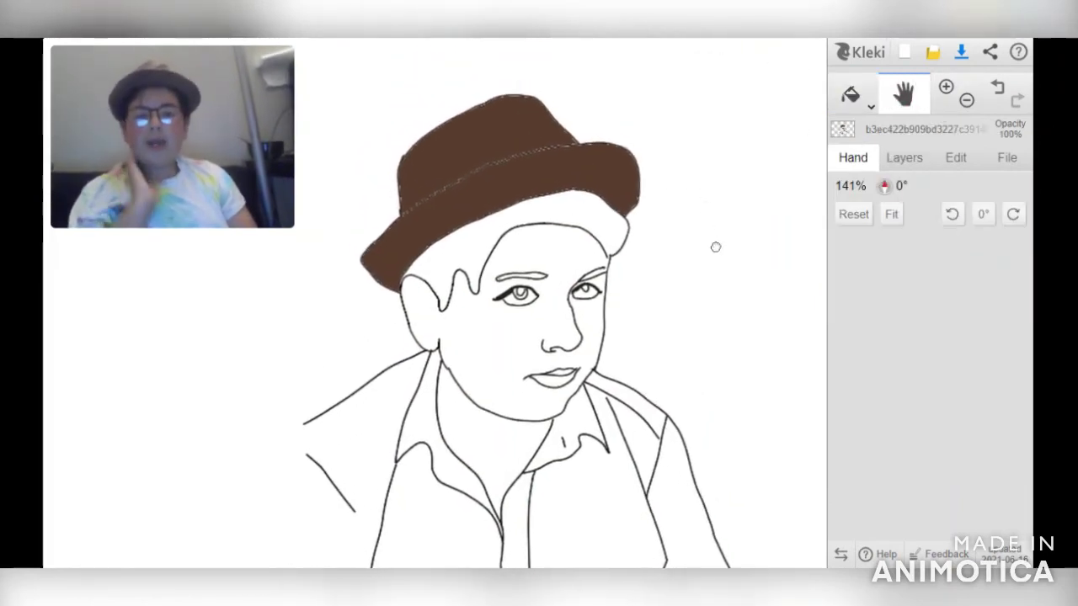
left_click(904, 157)
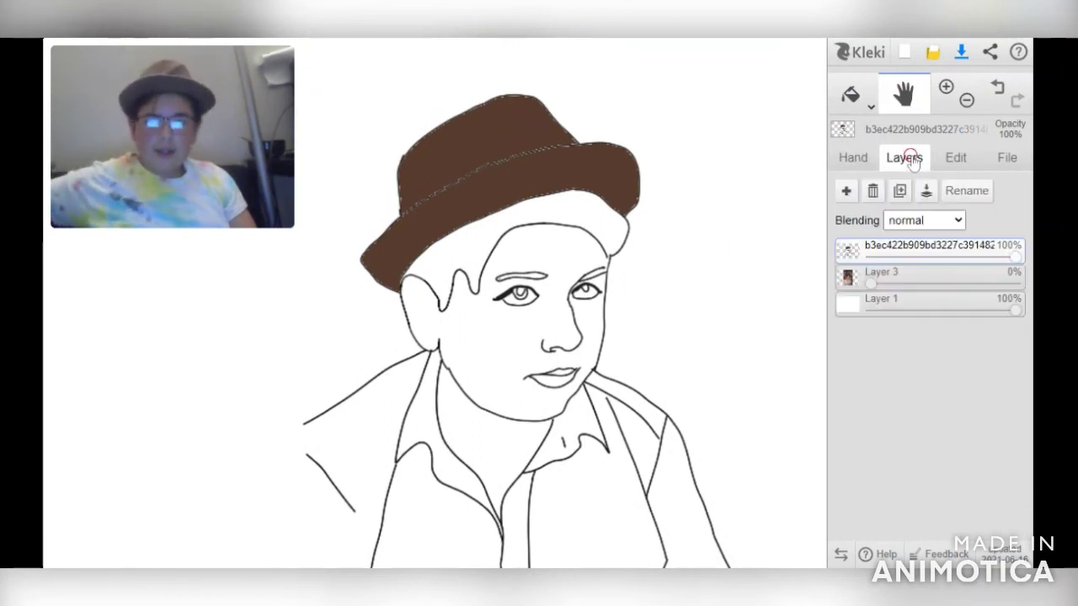
left_click(856, 276)
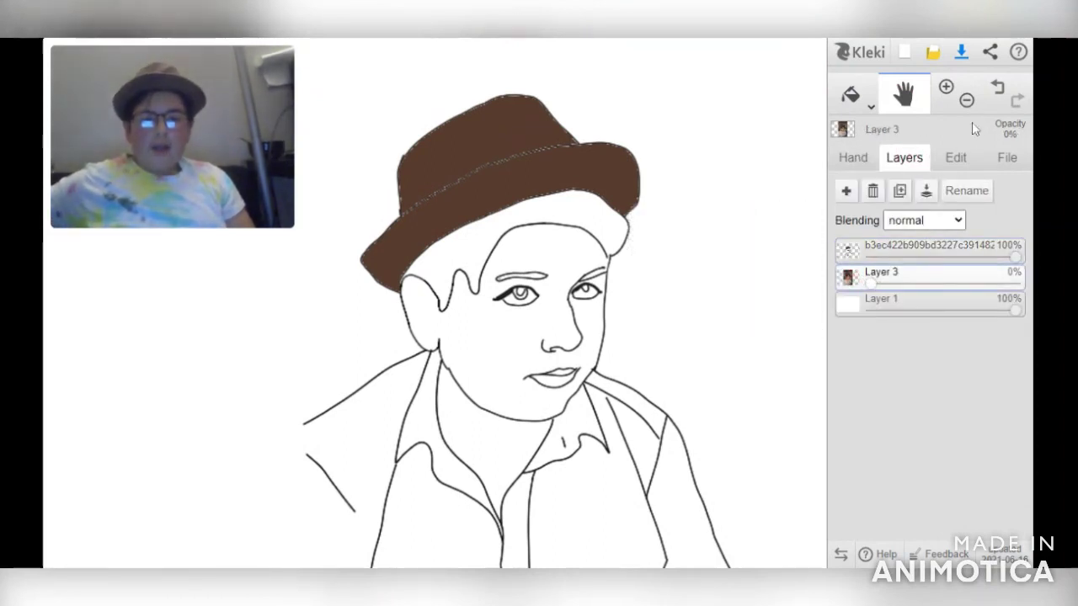
left_click(997, 88)
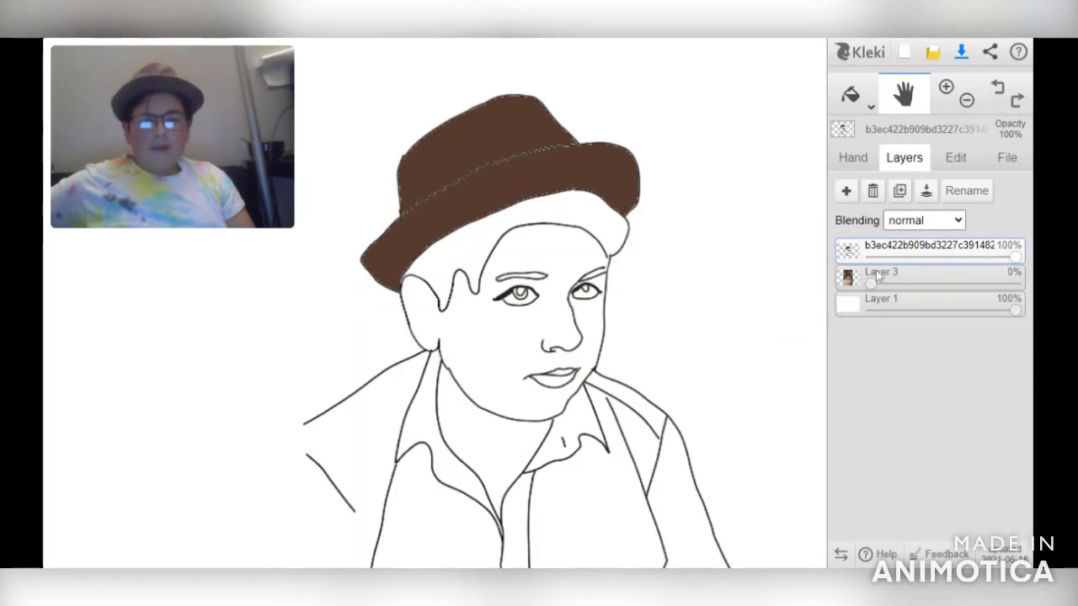
left_click(997, 88)
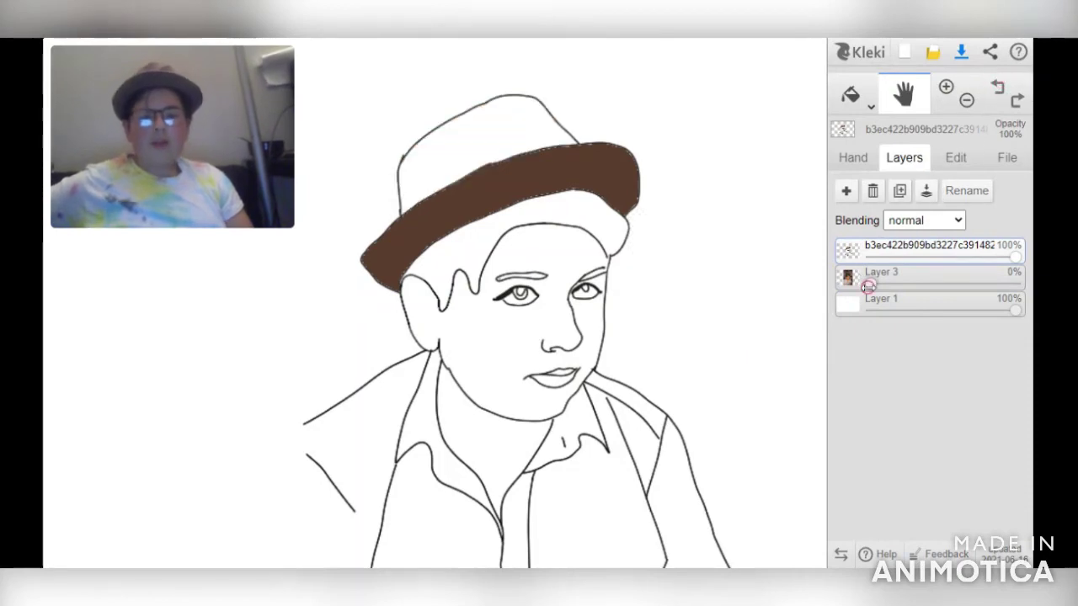
Restore Layer 3 to 100% opacity, sample the crown's darker brown for the Fill tool, and undo the trial fill over the photo
left_click_drag(869, 286, 1019, 286)
left_click(856, 96)
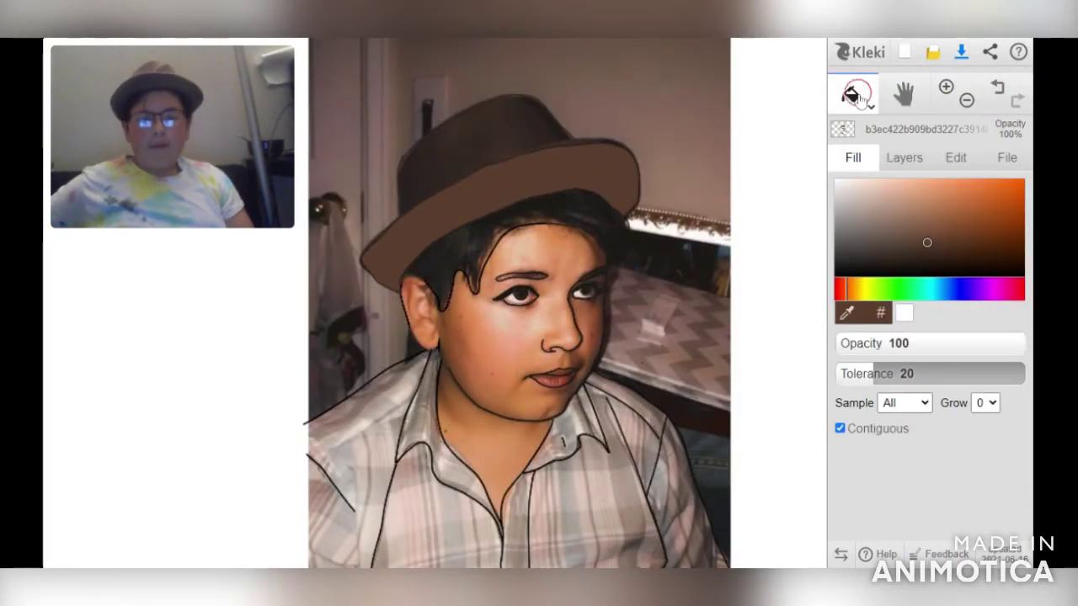
left_click(847, 312)
left_click(534, 139)
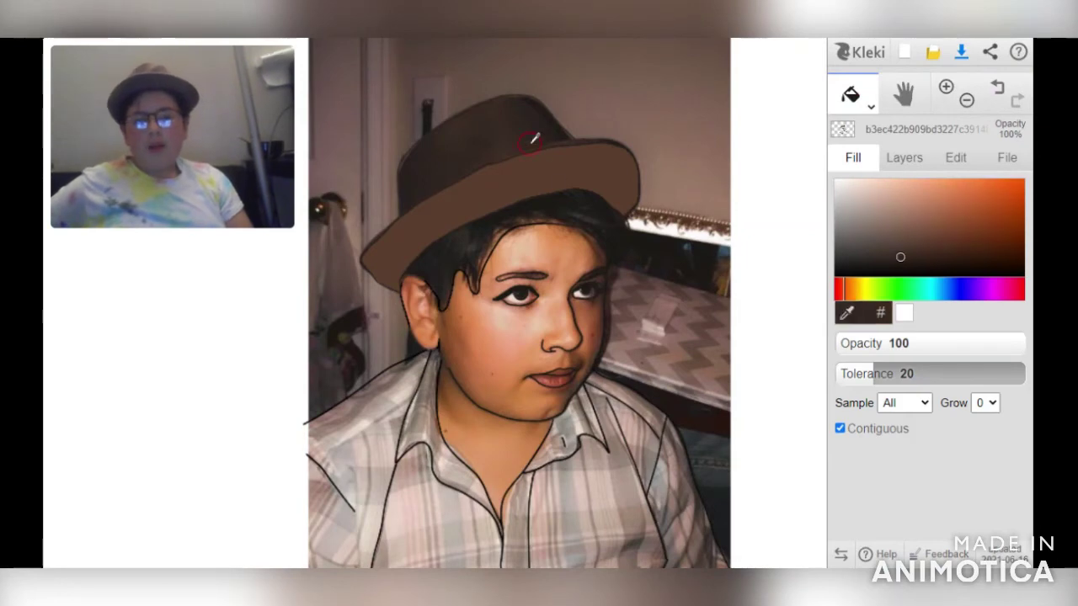
left_click(522, 130)
left_click(997, 88)
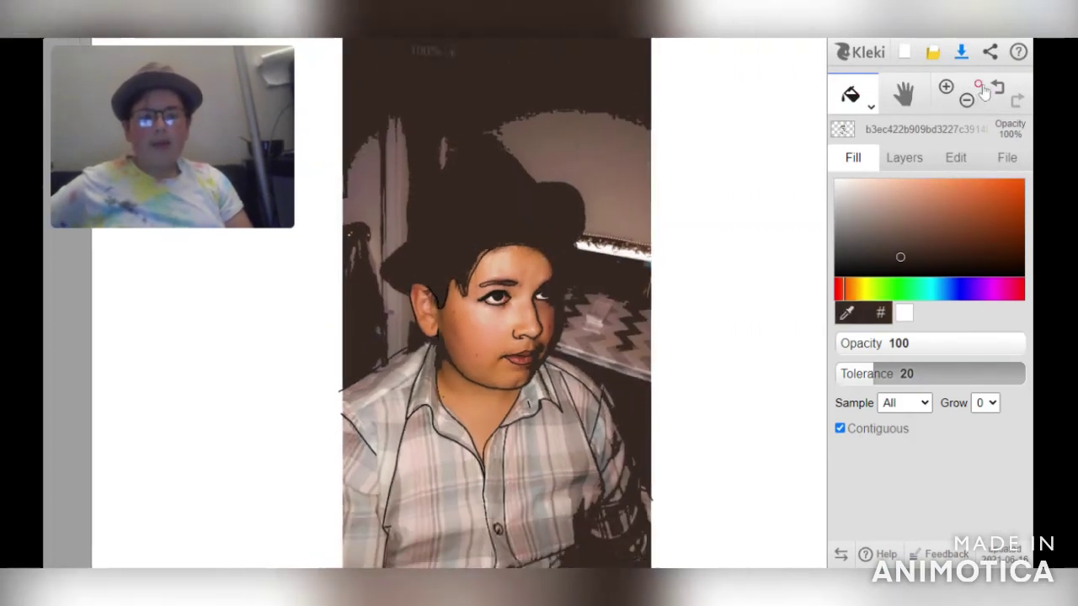
left_click(997, 87)
Set Layer 3 back to 0% opacity and fill the hat's crown with the sampled dark brown
left_click(898, 158)
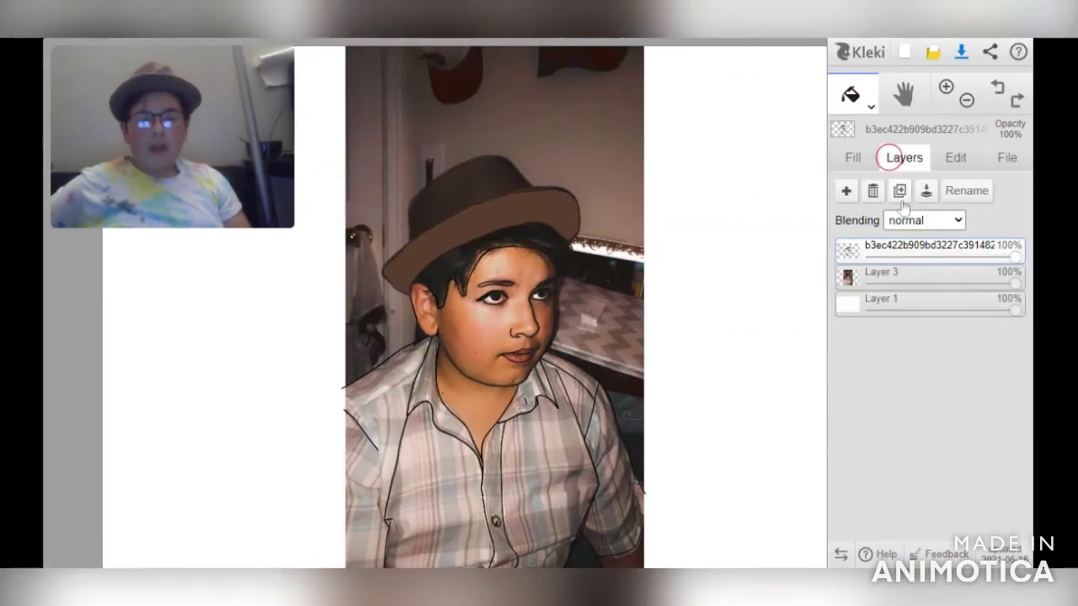
left_click_drag(1015, 283, 871, 283)
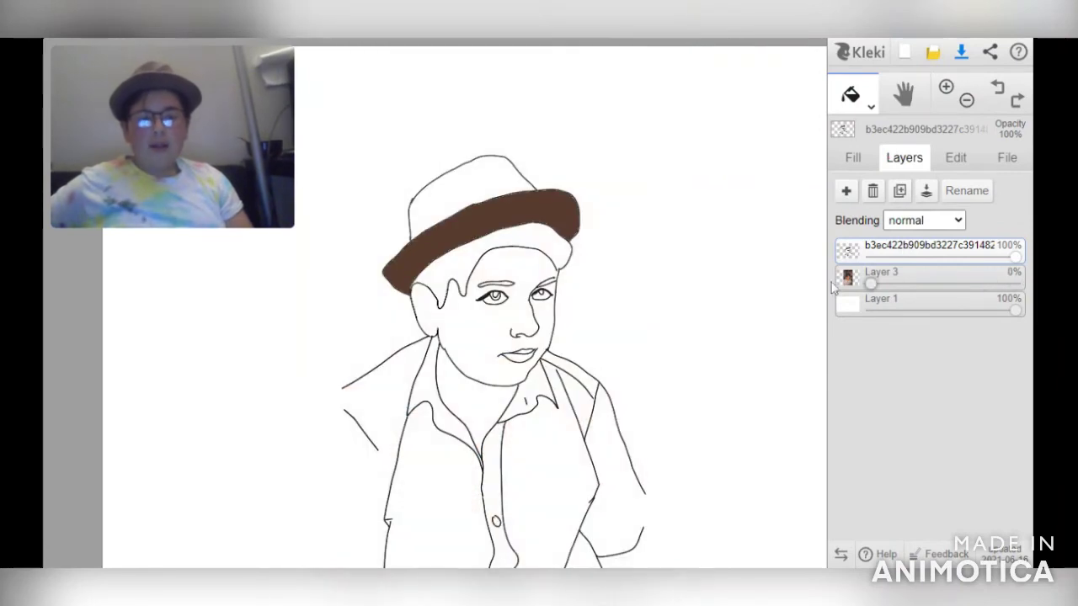
left_click(446, 213)
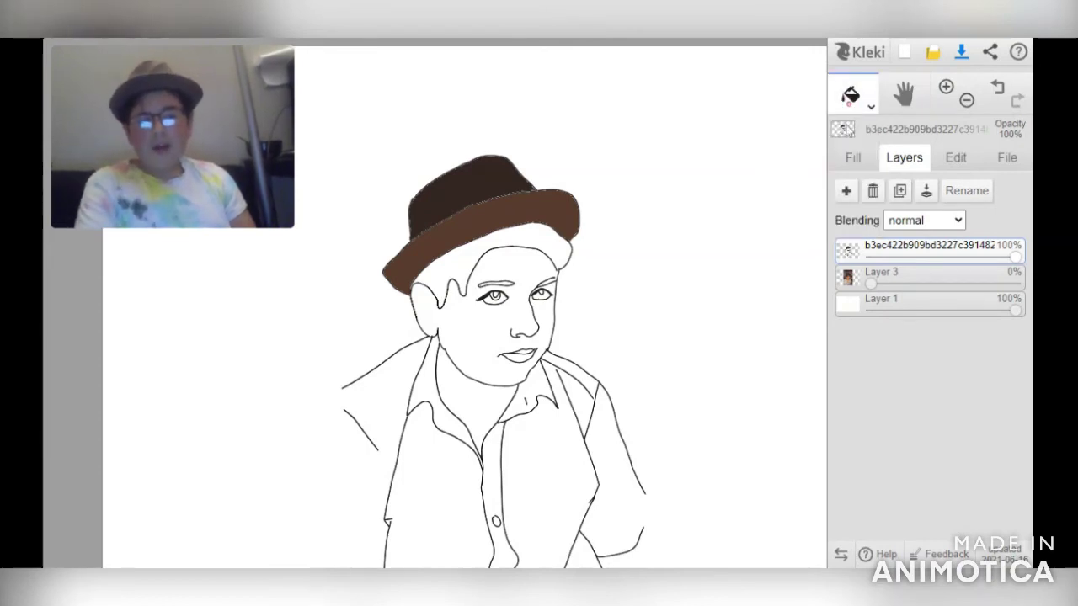
Set the colour to near-black, try to fill the hair beneath the hat brim, and undo the fills
left_click(851, 159)
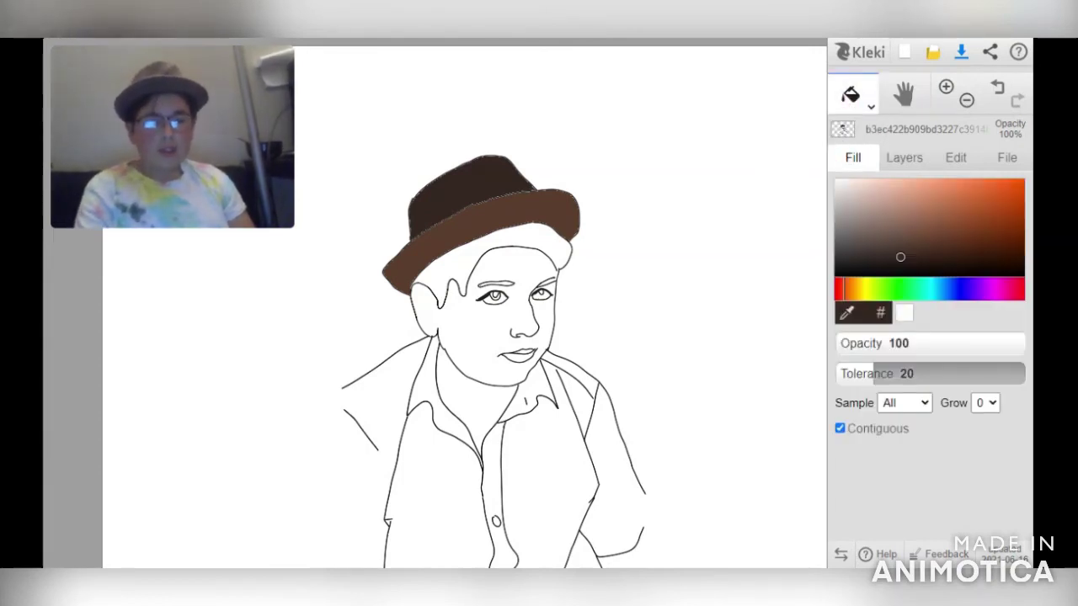
left_click_drag(901, 256, 1013, 272)
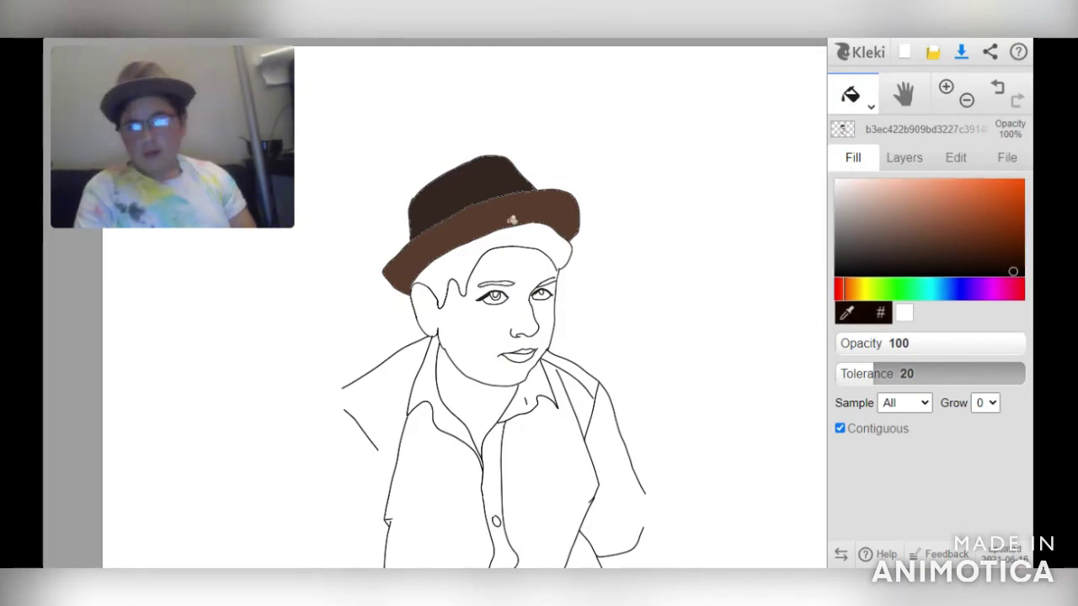
left_click(513, 240)
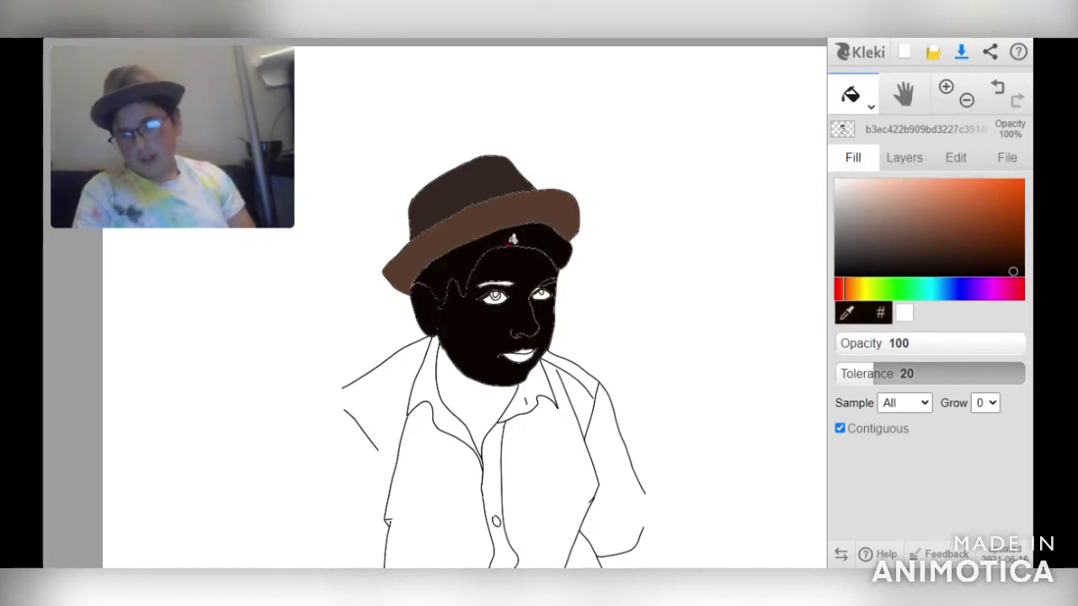
left_click(997, 87)
left_click(557, 244)
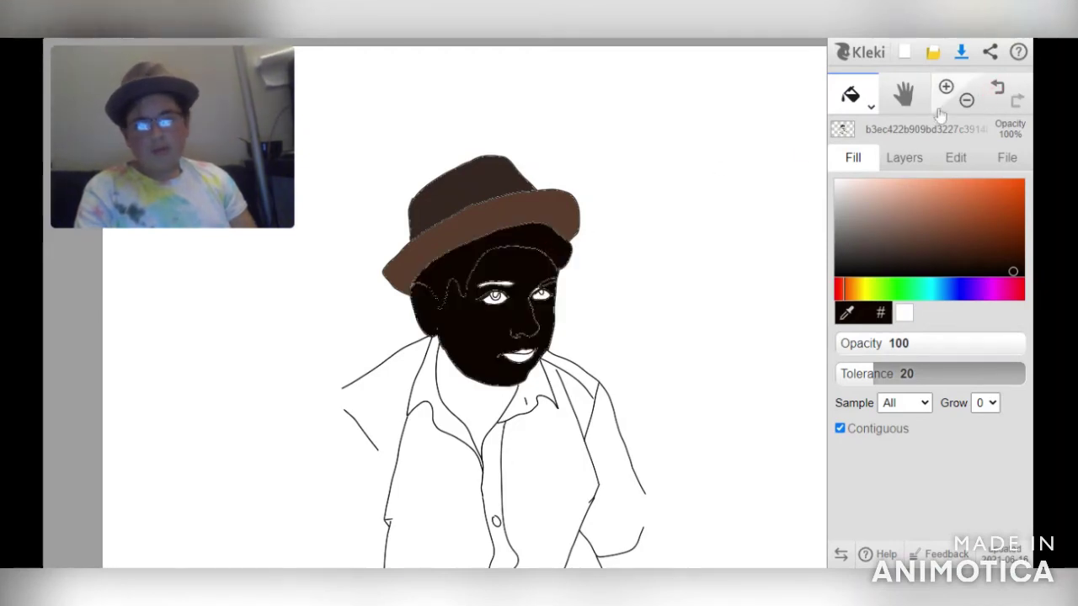
left_click(997, 87)
Close the gap between the hairline and the hair's outline at the far temple with the size 1 brush
left_click(859, 105)
left_click(854, 131)
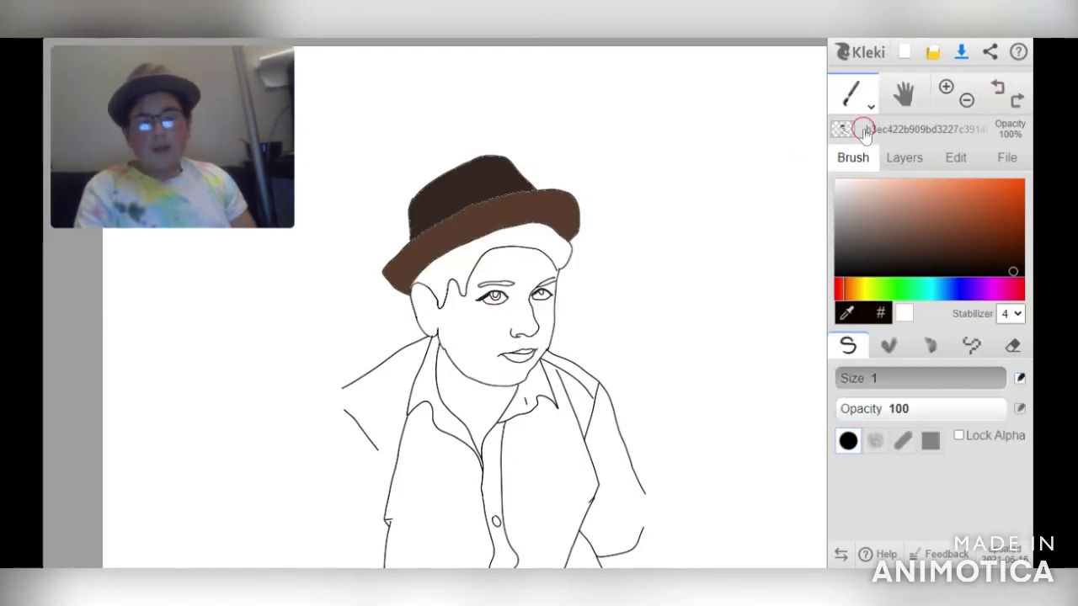
left_click(946, 87)
left_click(946, 87)
left_click(946, 87)
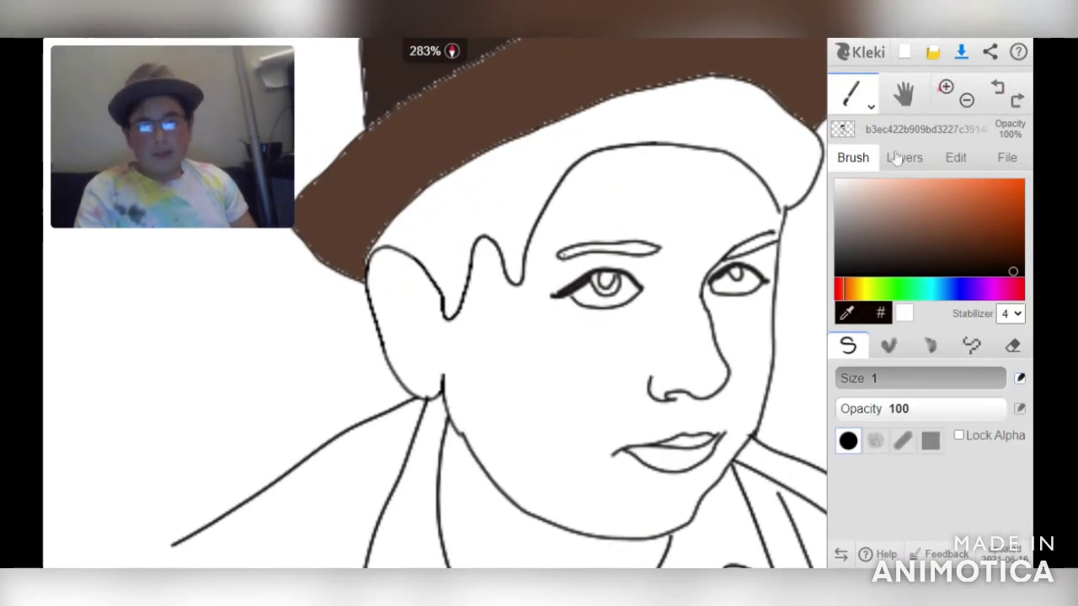
left_click(768, 209)
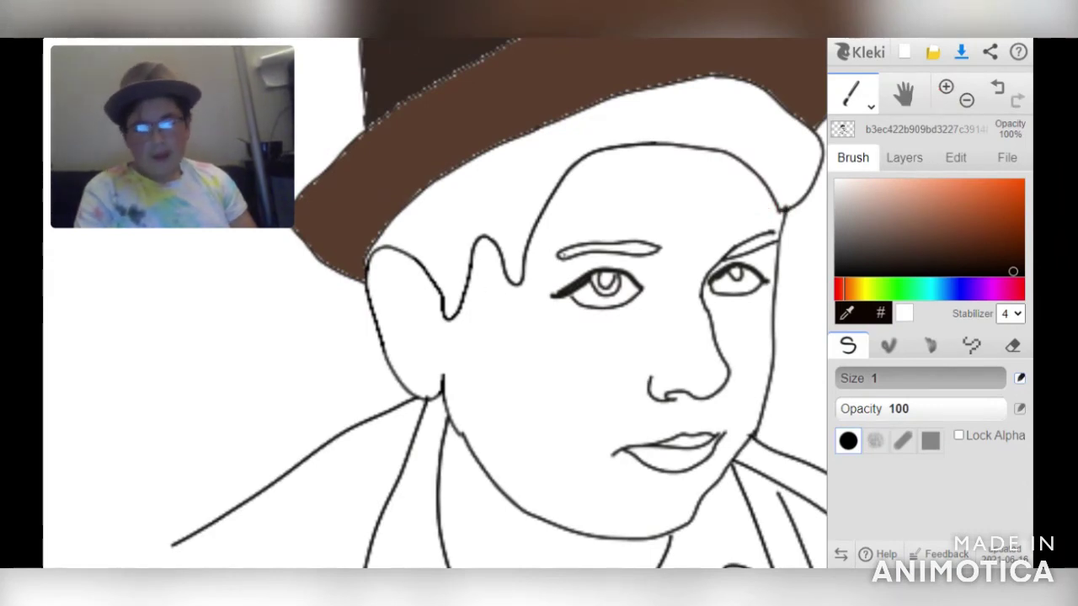
Fill the hair beneath the hat brim with near-black using the Fill tool
left_click(869, 105)
left_click(851, 133)
left_click(748, 143)
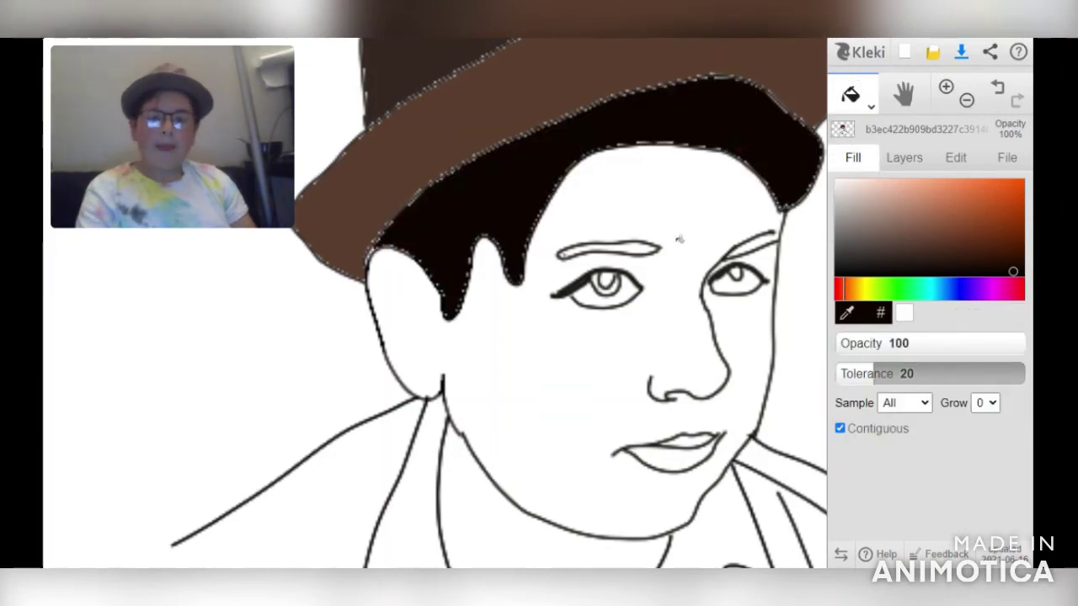
Restore Layer 3 to 100% opacity and lower the line-art layer to 0% to expose the photo
left_click(904, 157)
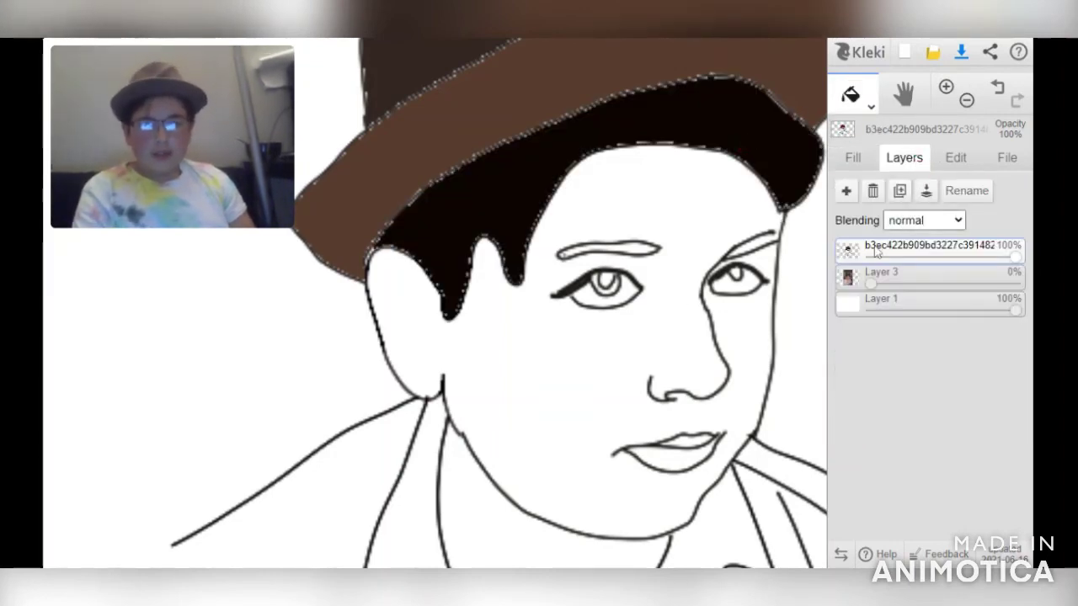
left_click_drag(872, 284, 1017, 284)
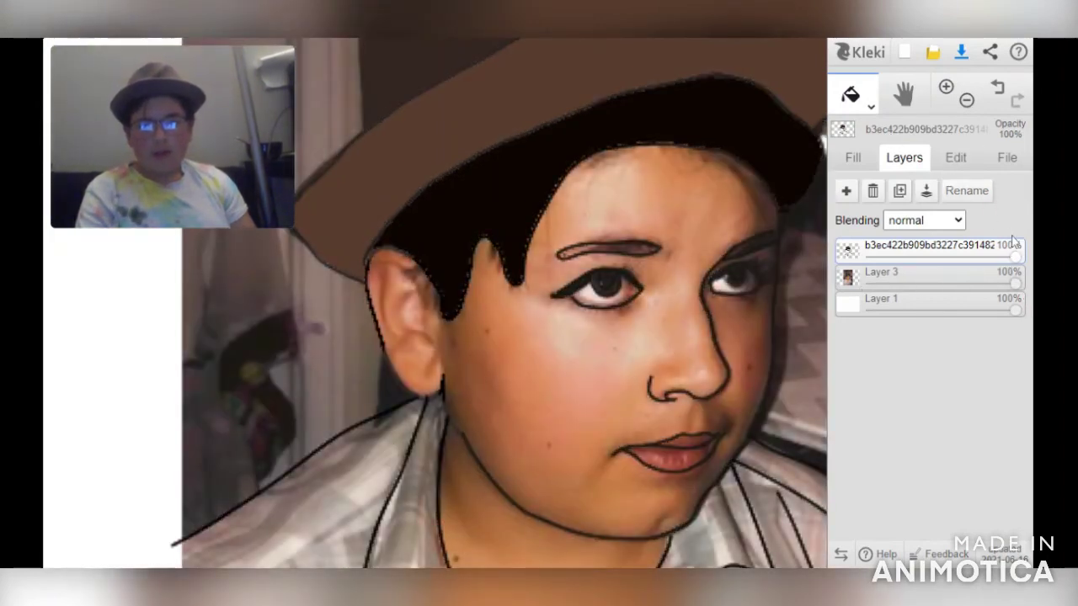
left_click_drag(1015, 253, 842, 253)
key("b")
key("ctrl+z")
Trace the curve inside the ear with the brush and return the line-art layer to 100% opacity
left_click(905, 157)
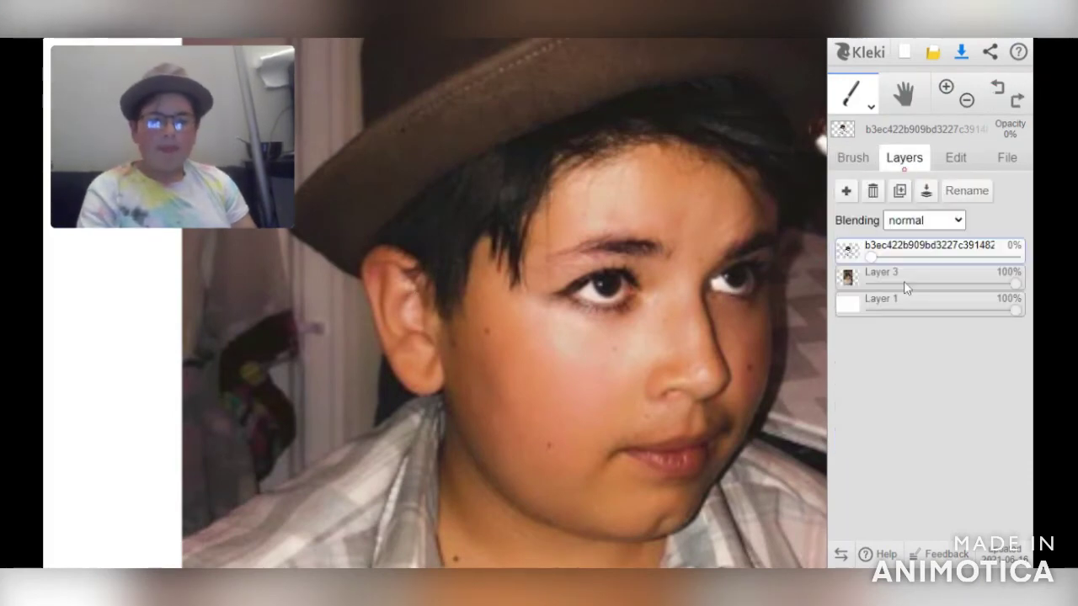
left_click_drag(842, 255, 973, 255)
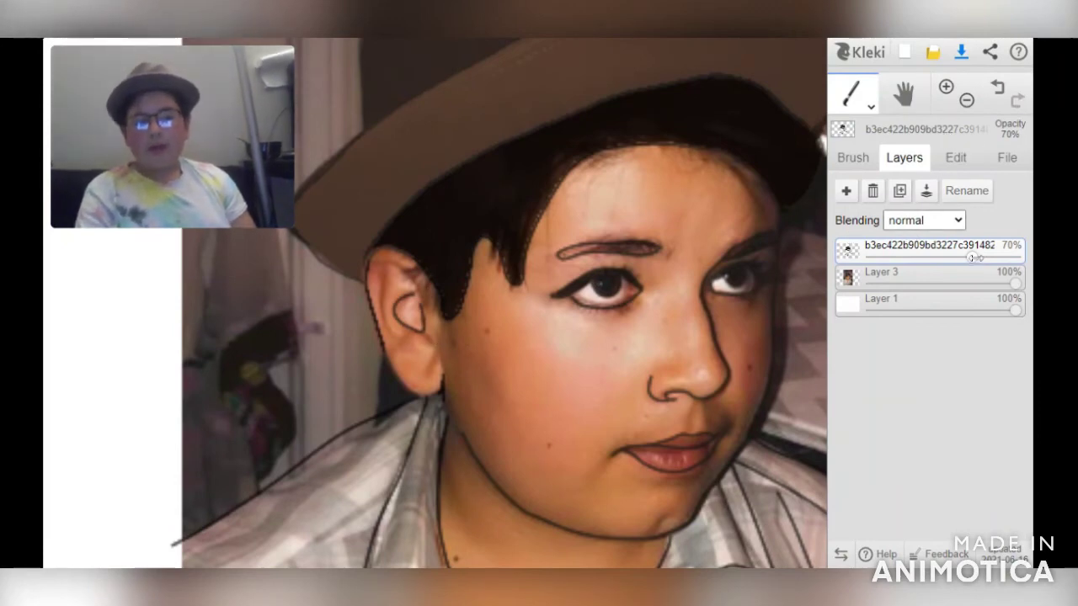
left_click_drag(975, 257, 1029, 265)
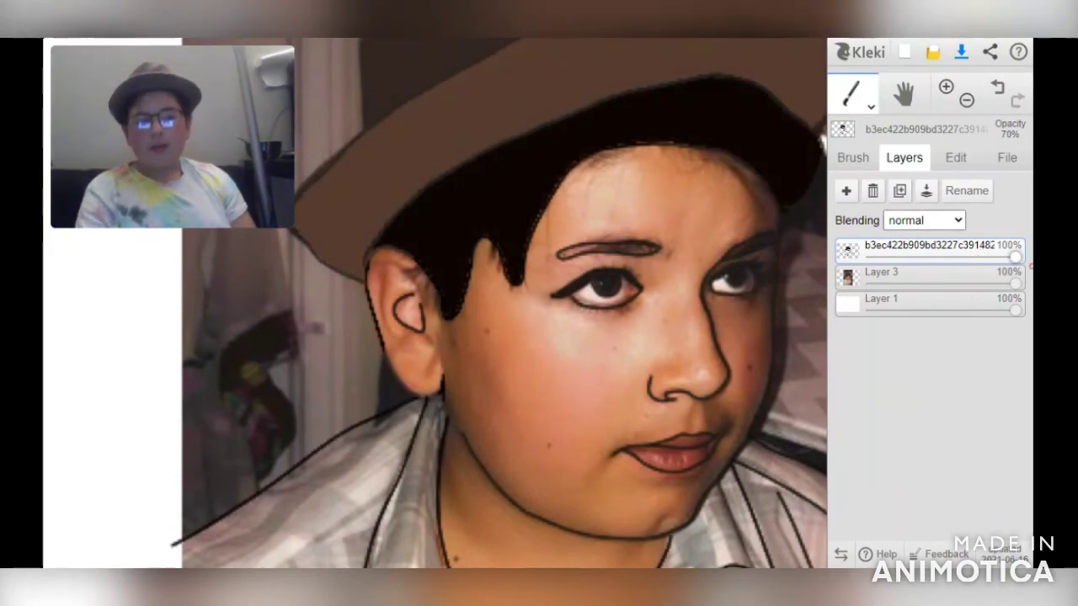
Sample the pinkish skin colour from the near cheek and fill the cheek with it using the Fill tool
left_click(852, 157)
left_click(857, 53)
left_click(857, 71)
left_click(871, 103)
left_click(851, 137)
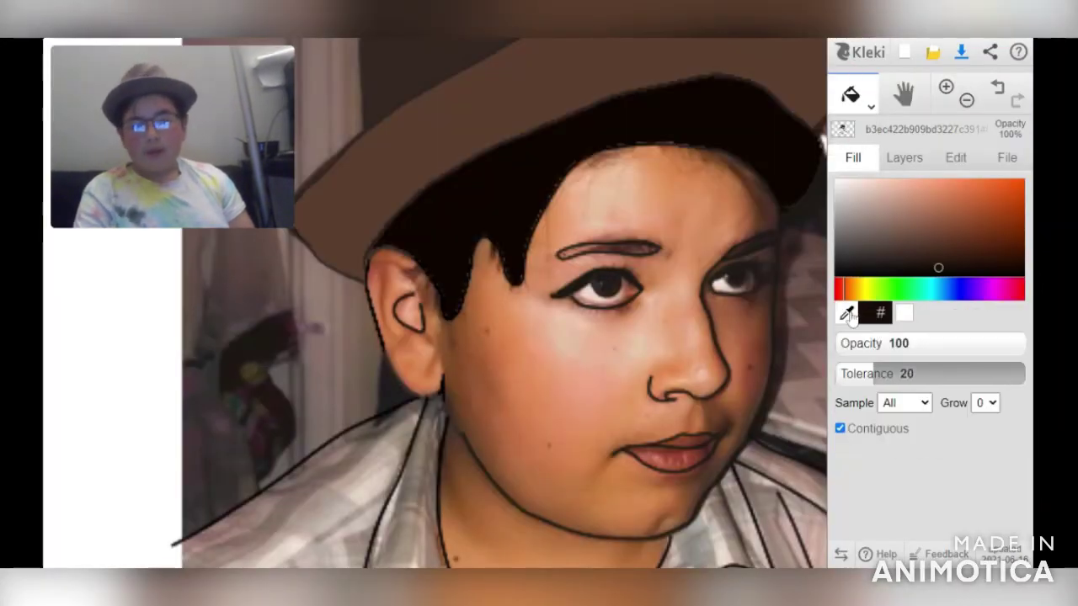
left_click(561, 386, "alt")
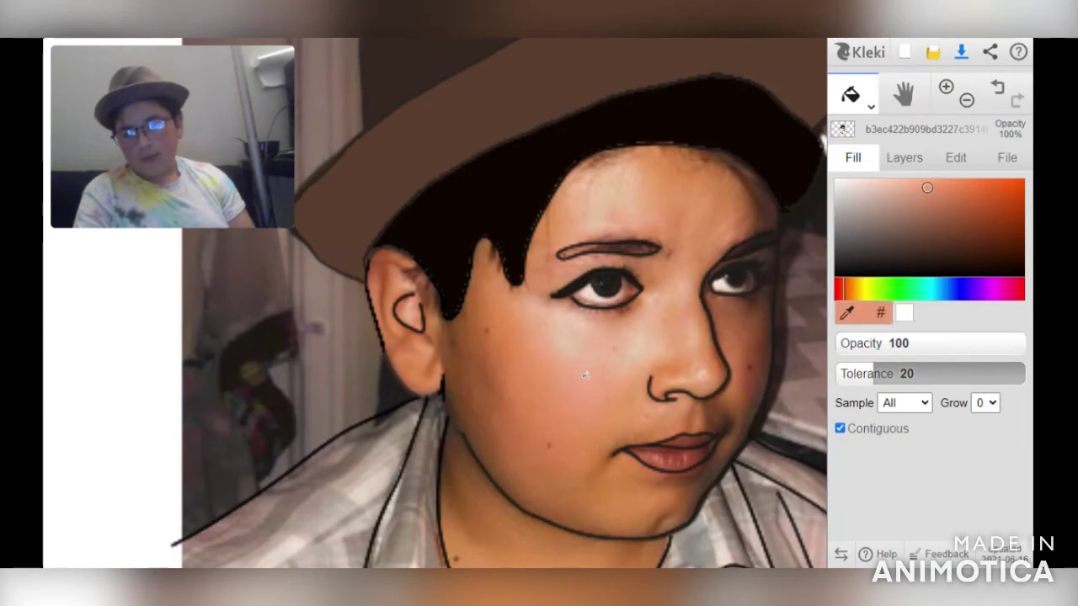
left_click(905, 159)
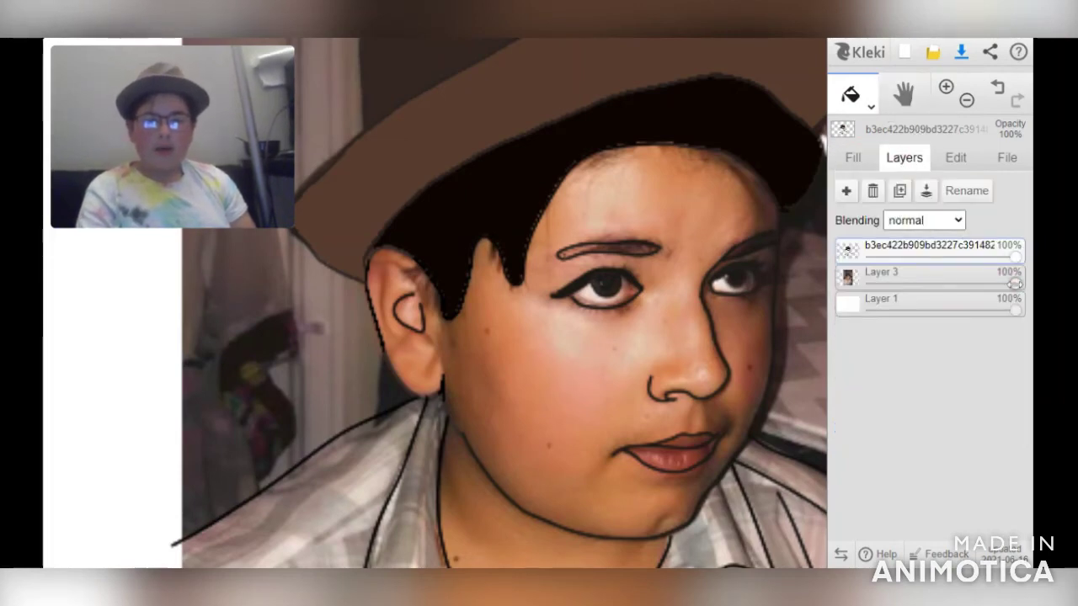
left_click(600, 353)
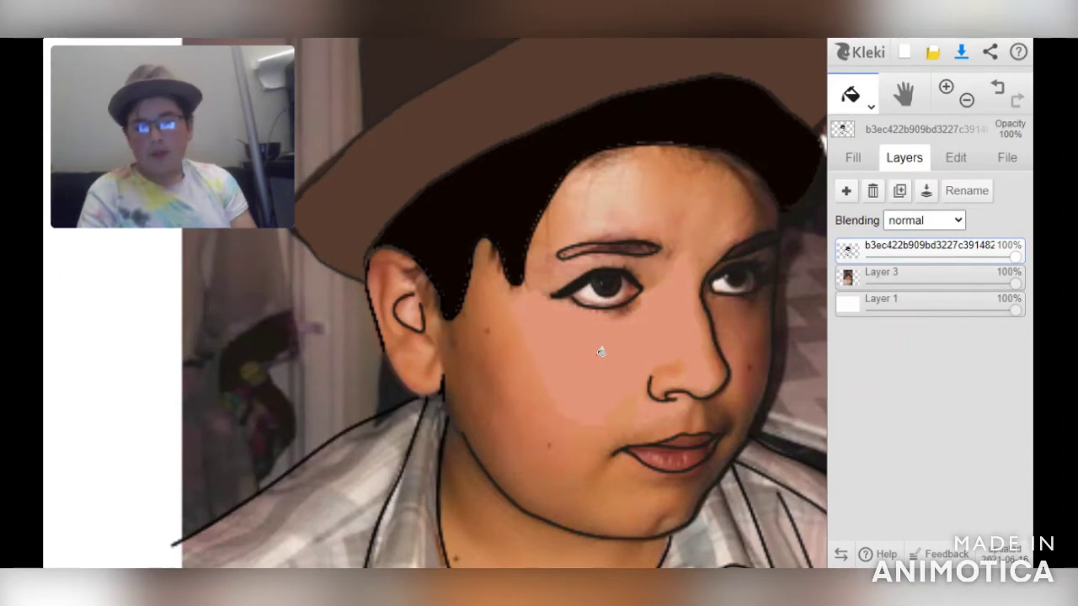
Sample the tan skin colour from the forehead and fill the face's main skin area with it
left_click(854, 158)
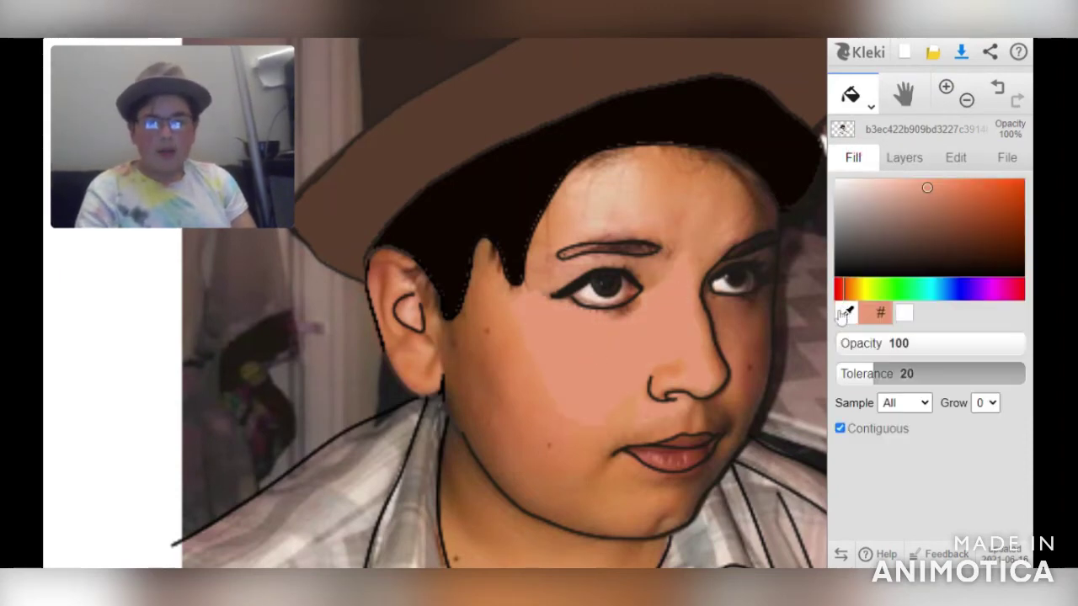
left_click(682, 190)
left_click(682, 189)
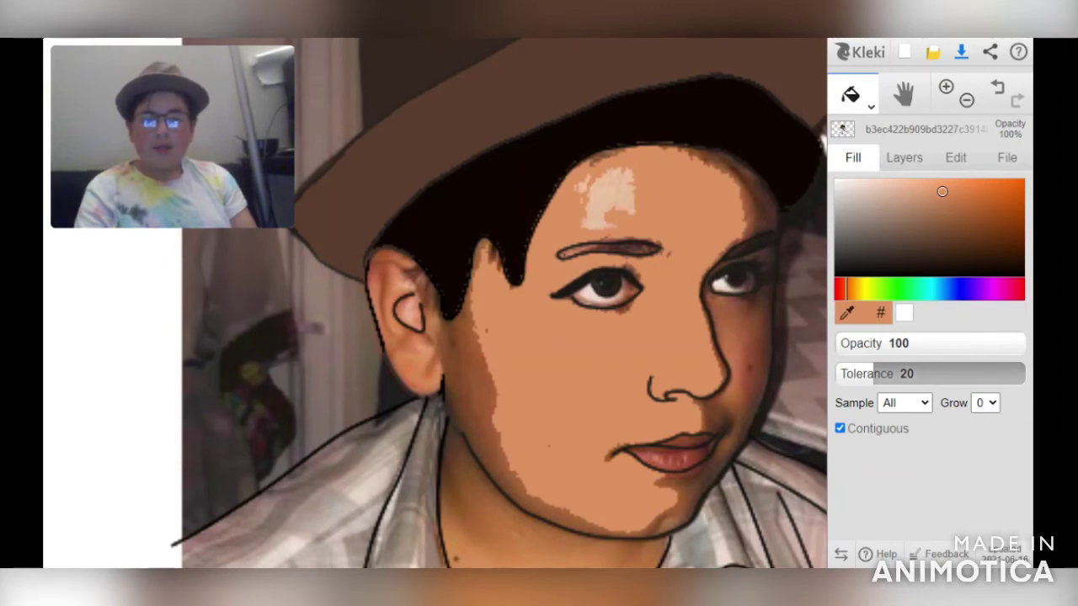
Sample the dark brown at the far cheek's edge, try filling the cheek's shadow, and undo the fill
left_click(846, 312)
left_click(767, 349)
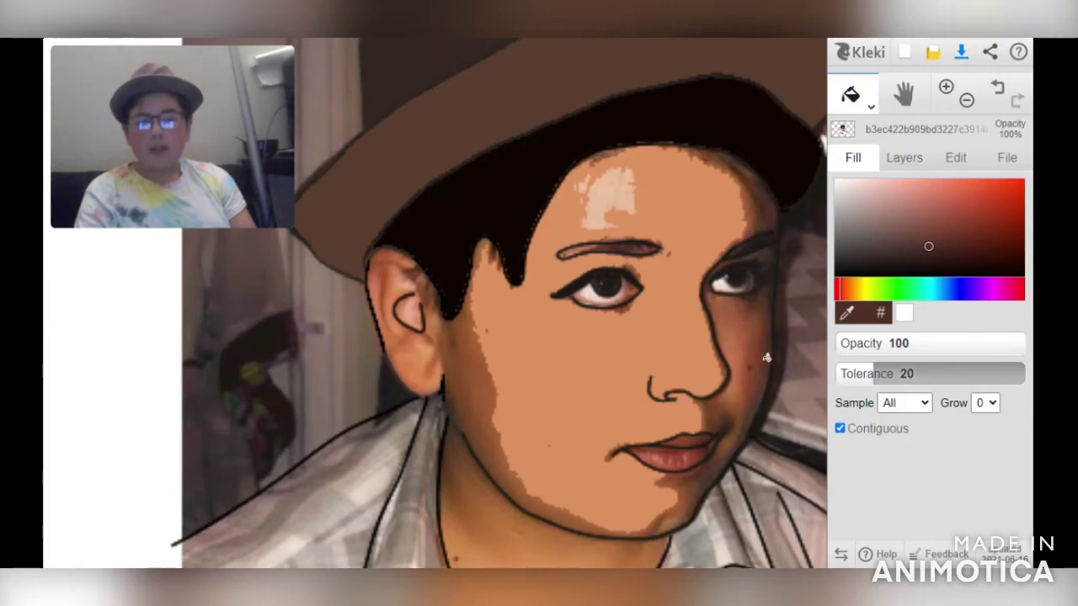
left_click(767, 358)
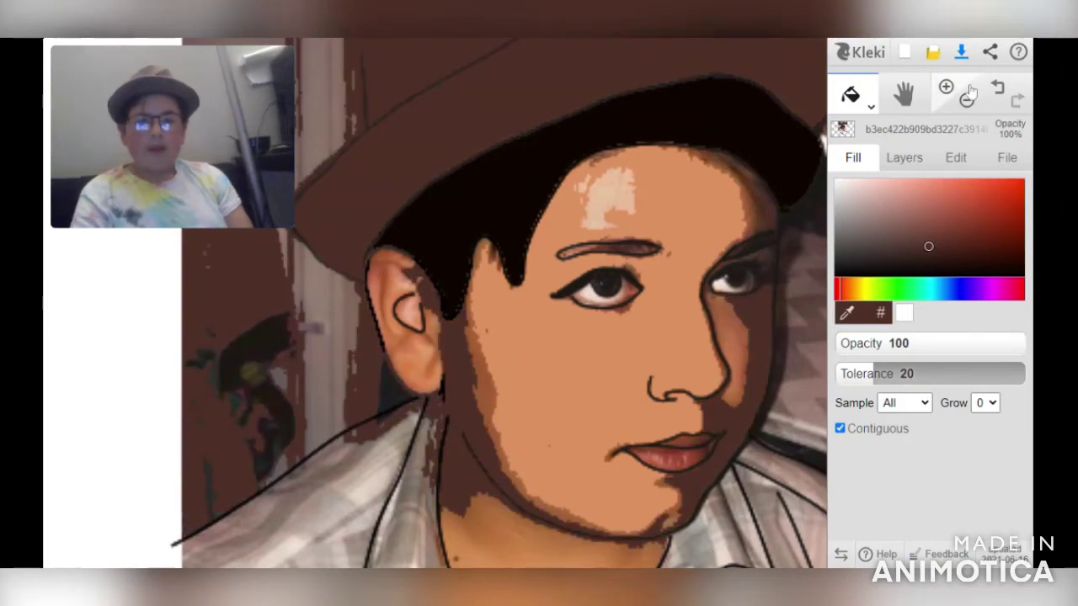
left_click(997, 89)
Sample the reddish brown from the far cheek, fill the face's shaded areas and forehead edge, and undo the trial fill at the far temple
left_click(848, 314)
left_click(733, 333)
left_click(732, 339)
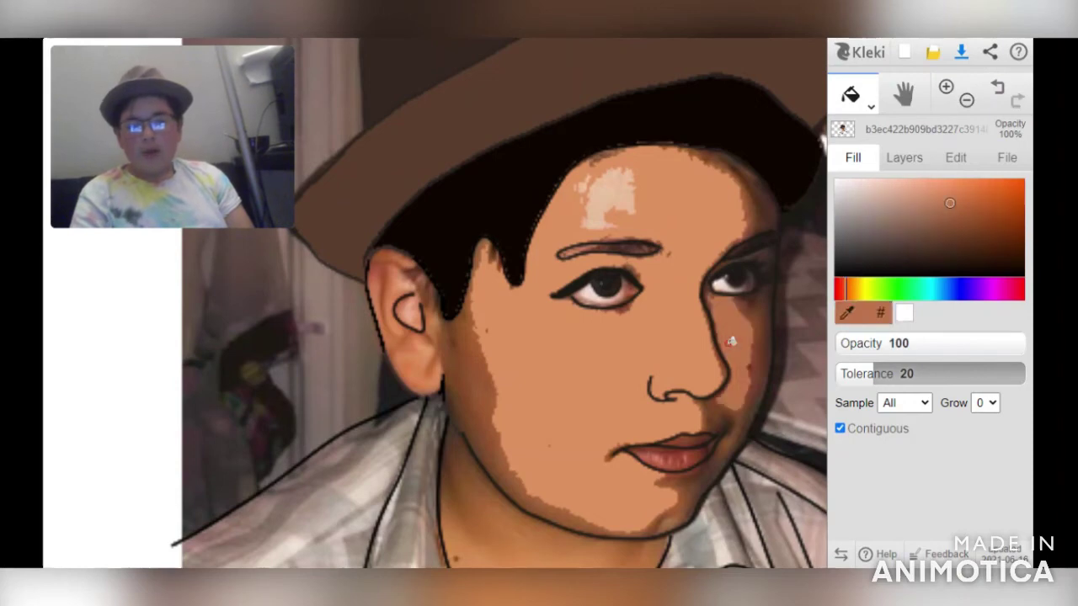
left_click(753, 310)
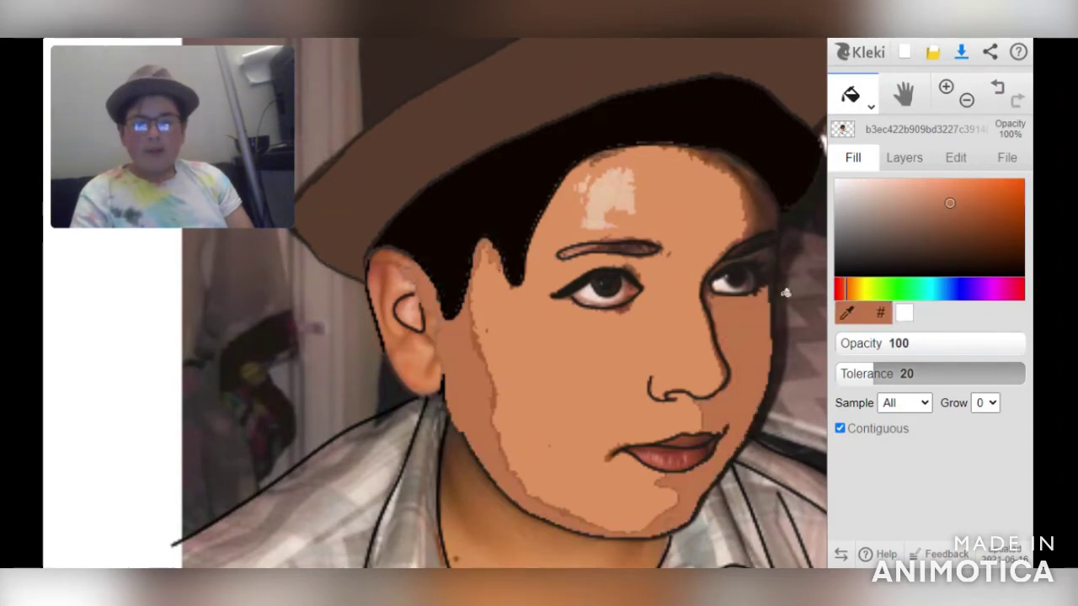
left_click(768, 218)
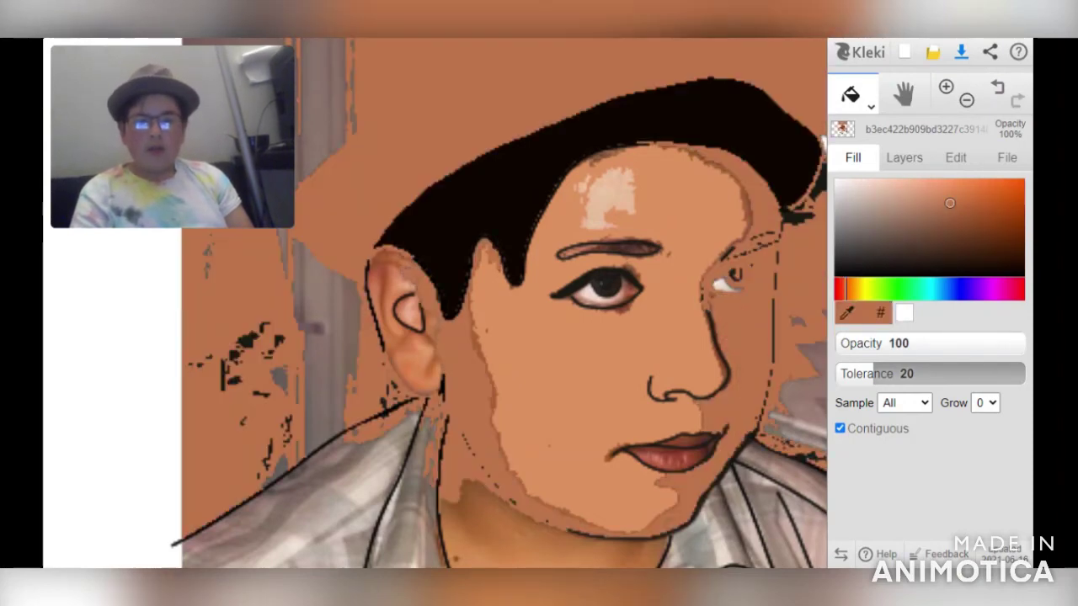
left_click(999, 89)
left_click(720, 160)
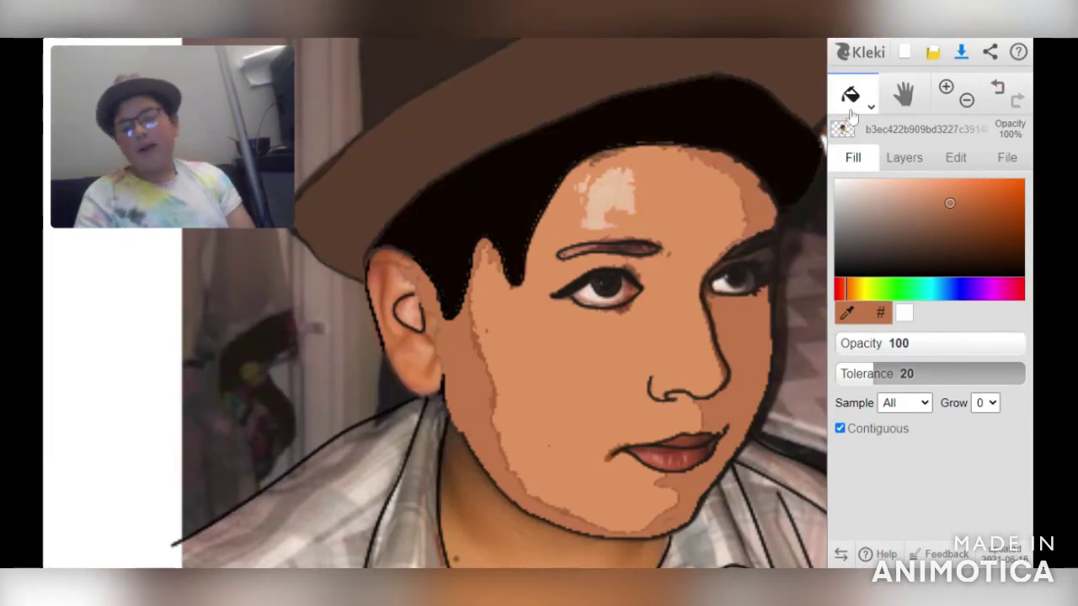
Sample the orange tan from the ear lobe for the Fill tool, and undo the trial fill over the photo
left_click(967, 100)
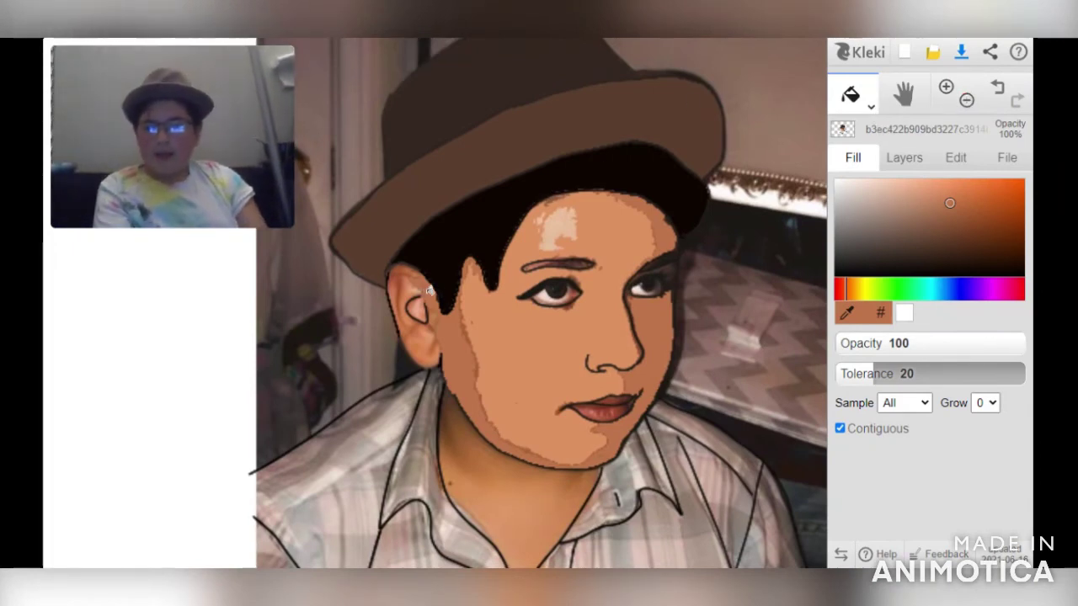
left_click(847, 312)
left_click(419, 338)
left_click(419, 339)
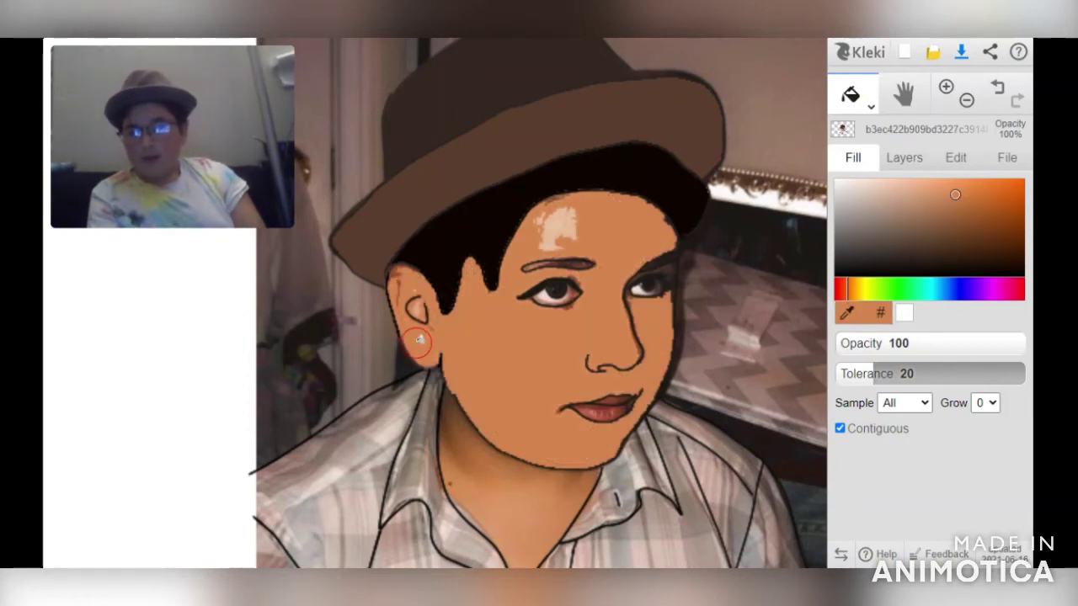
left_click(997, 88)
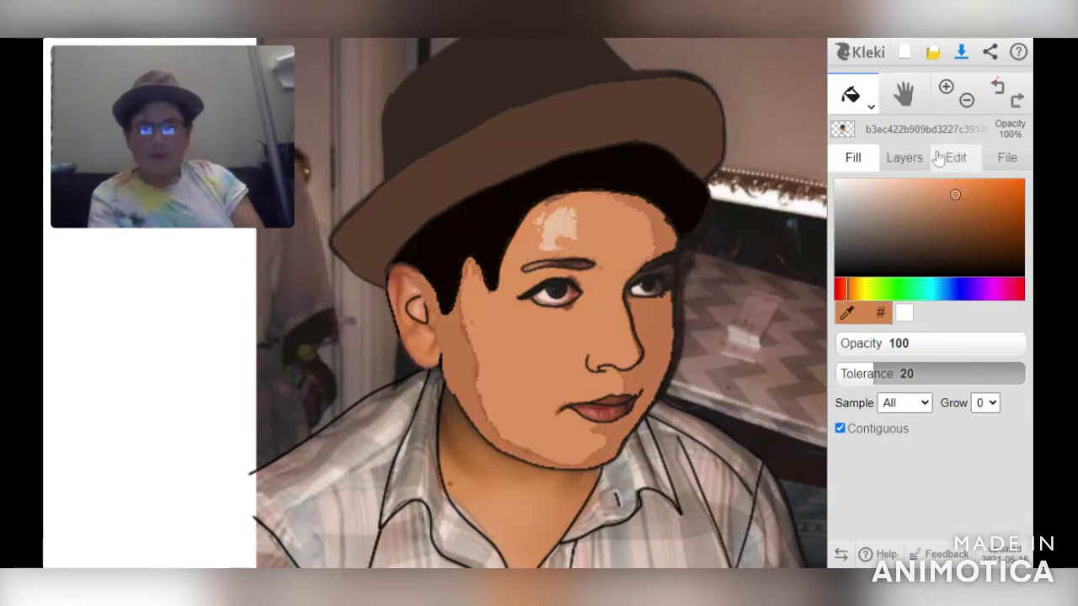
Set Layer 3 to 0% opacity and fill the ear with the sampled orange tan
left_click(904, 159)
left_click_drag(1011, 286, 746, 272)
left_click(418, 328)
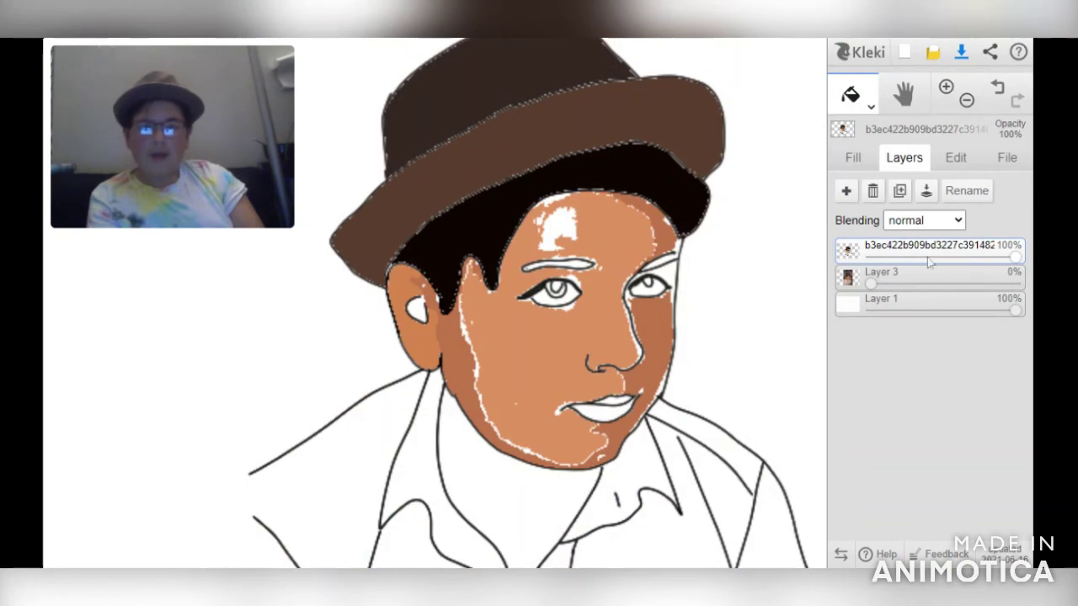
Sample the face's reddish-brown shade, undo a trial fill at the far eye, and fill the white gaps above and below the near eye
left_click(853, 158)
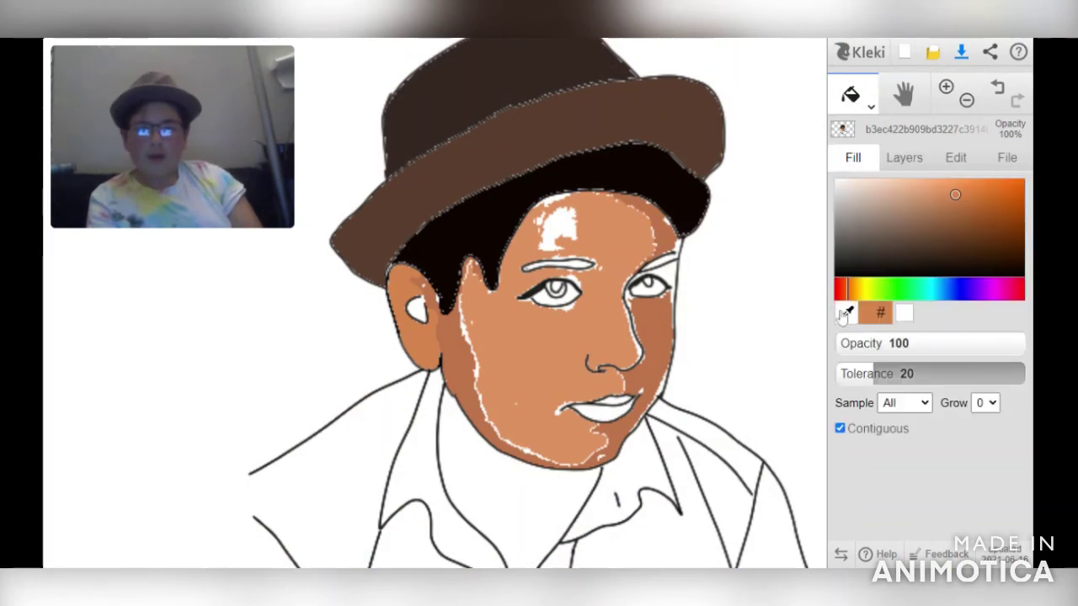
left_click(668, 227, "alt")
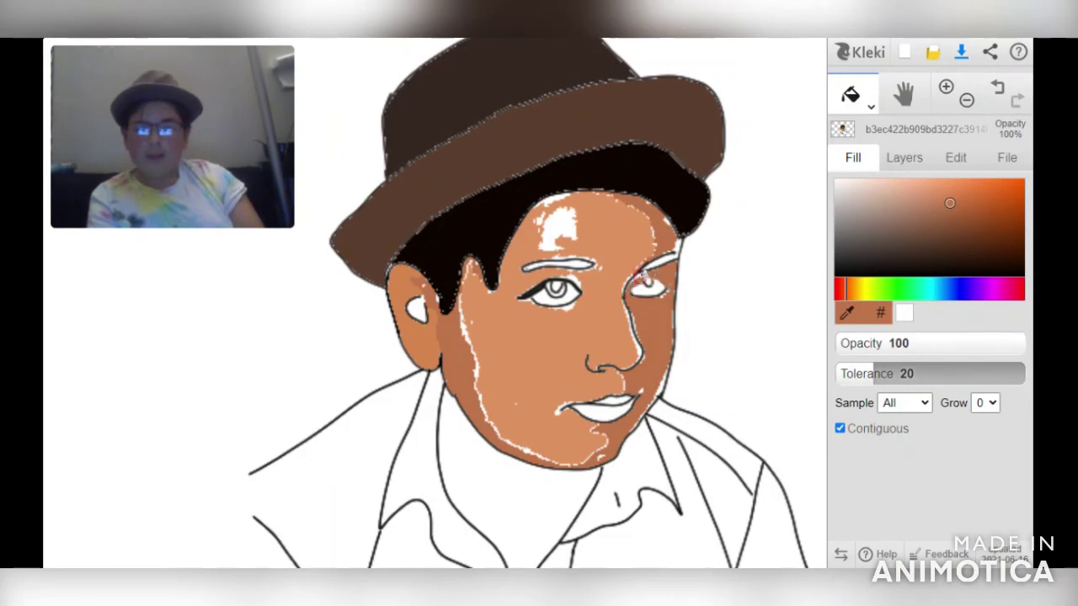
left_click(997, 89)
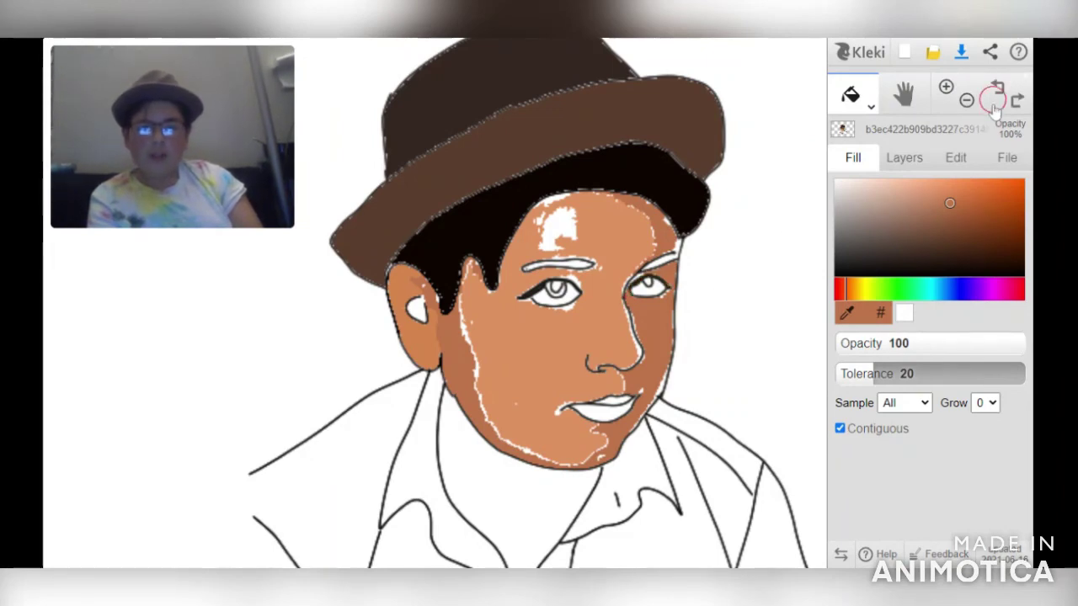
left_click(945, 87)
left_click(697, 312)
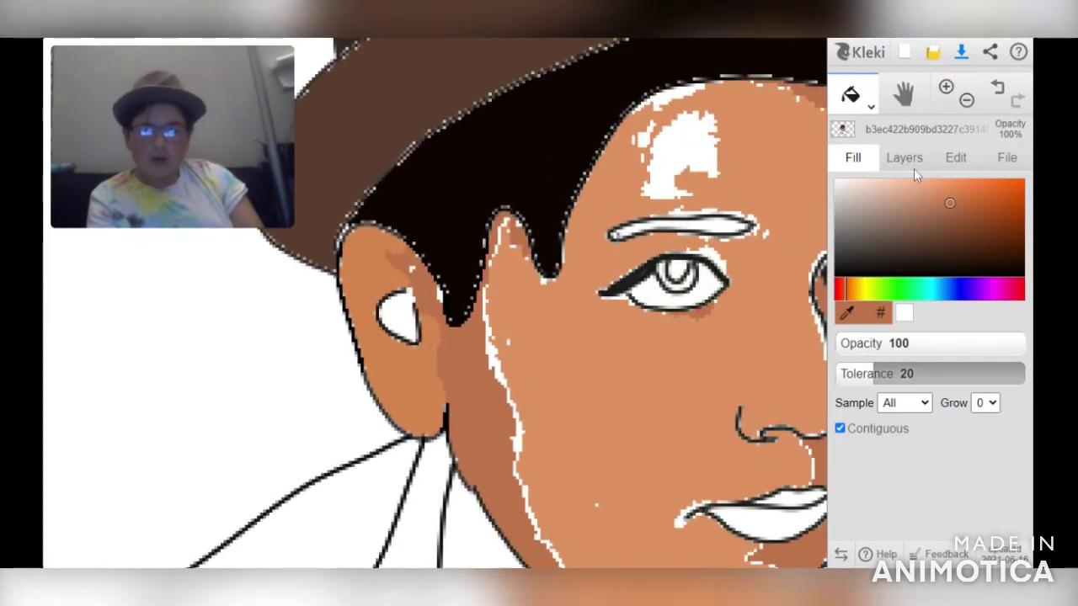
left_click(712, 258)
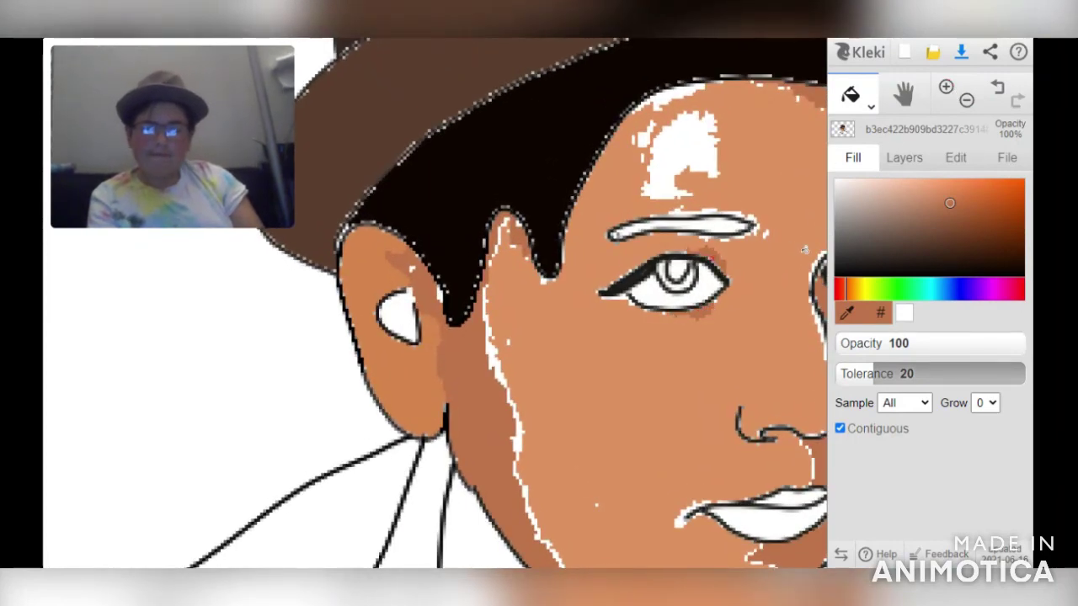
Keep reddish brown as the secondary colour, pick a paler beige tint of the face's tan, and fill the forehead's white highlight patches
left_click(847, 315)
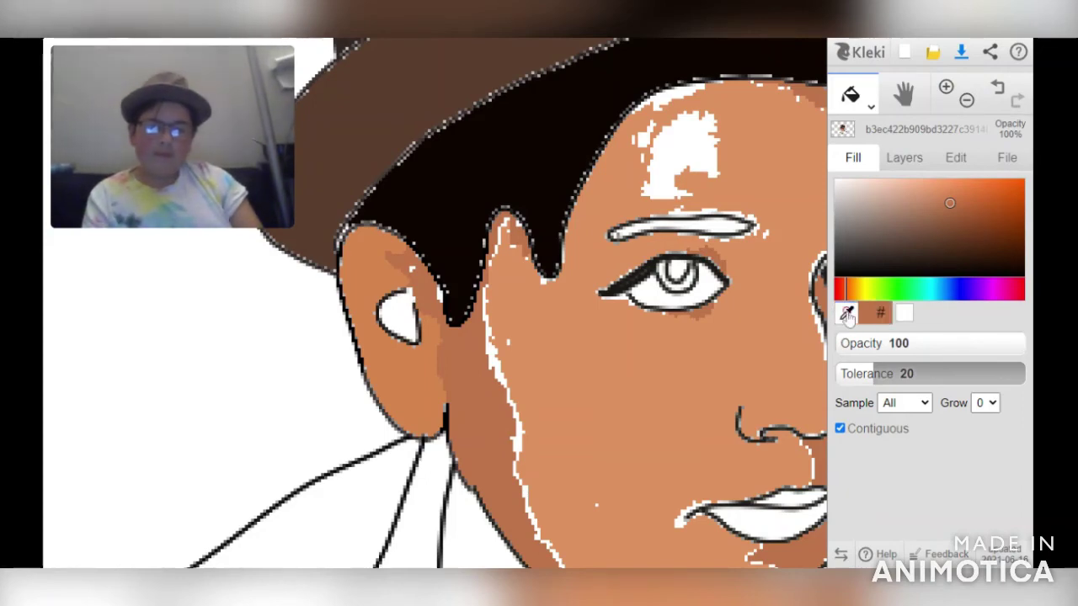
left_click(904, 315)
left_click(801, 323)
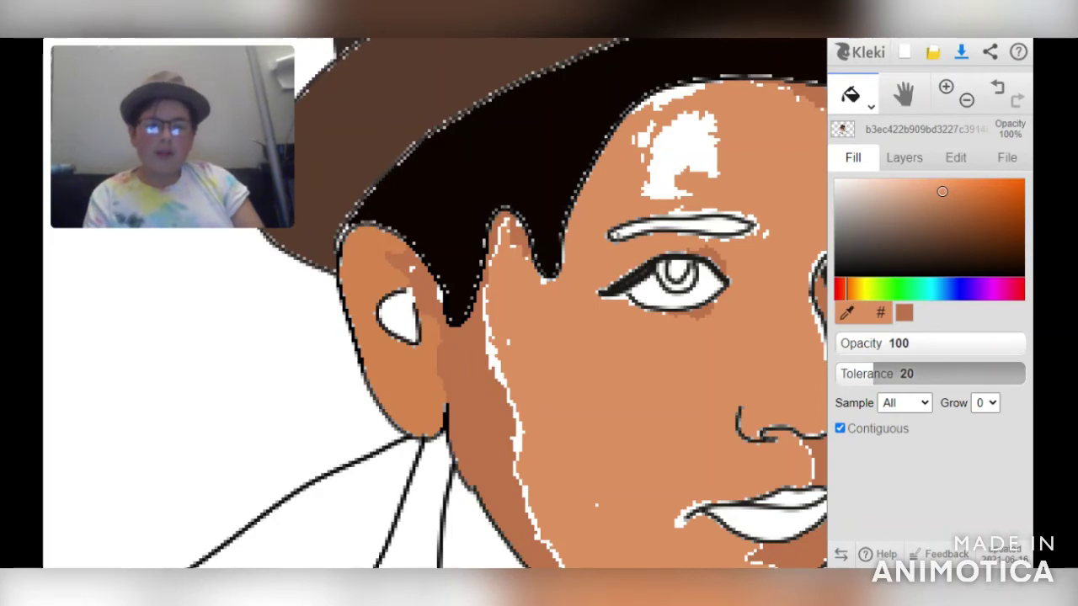
left_click(896, 193)
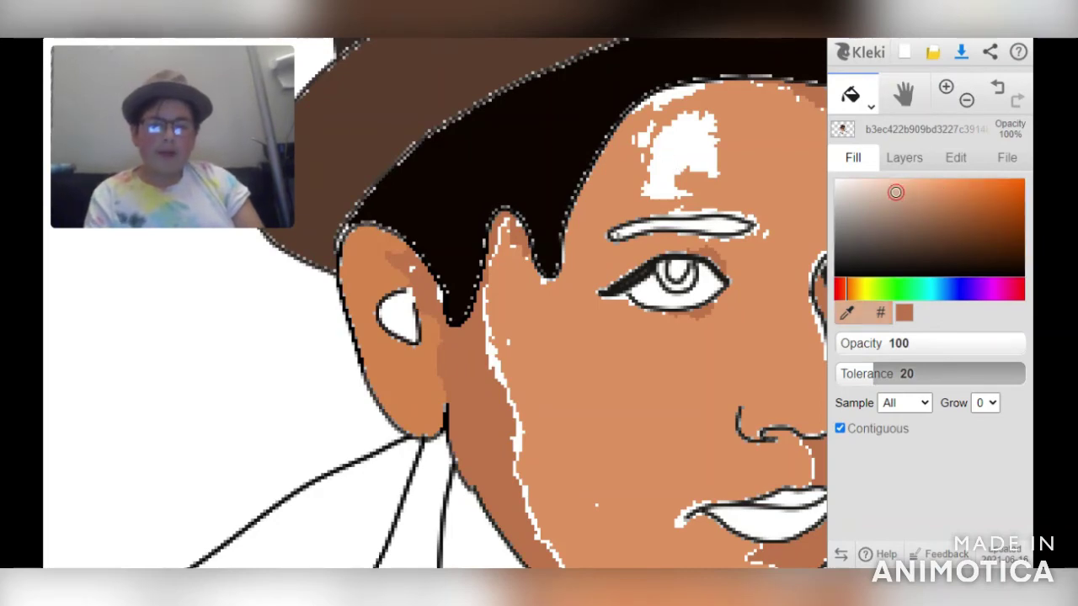
left_click(679, 145)
left_click(673, 94)
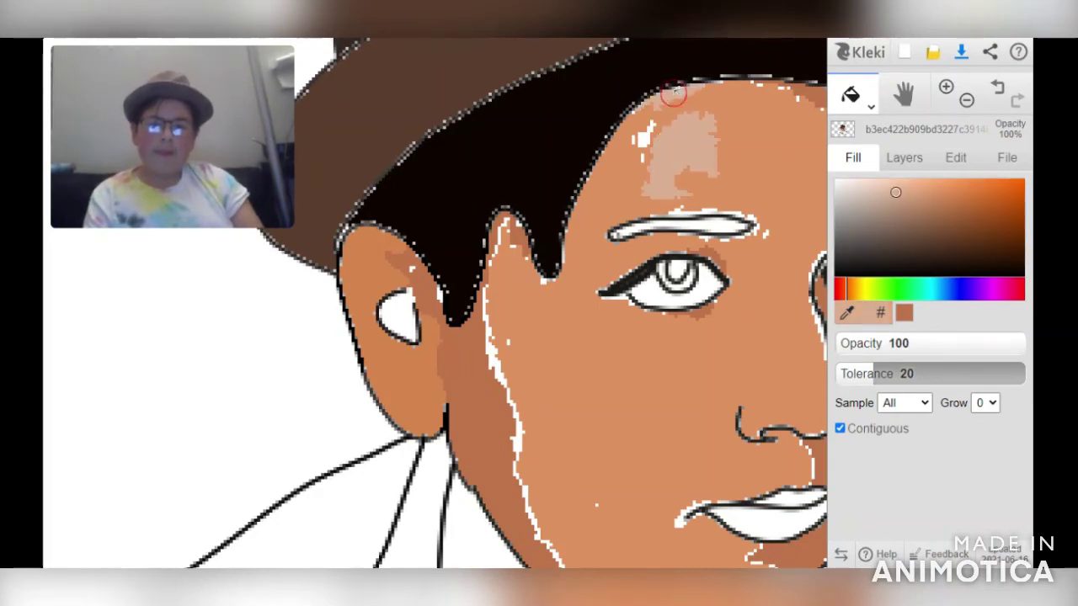
left_click(641, 140)
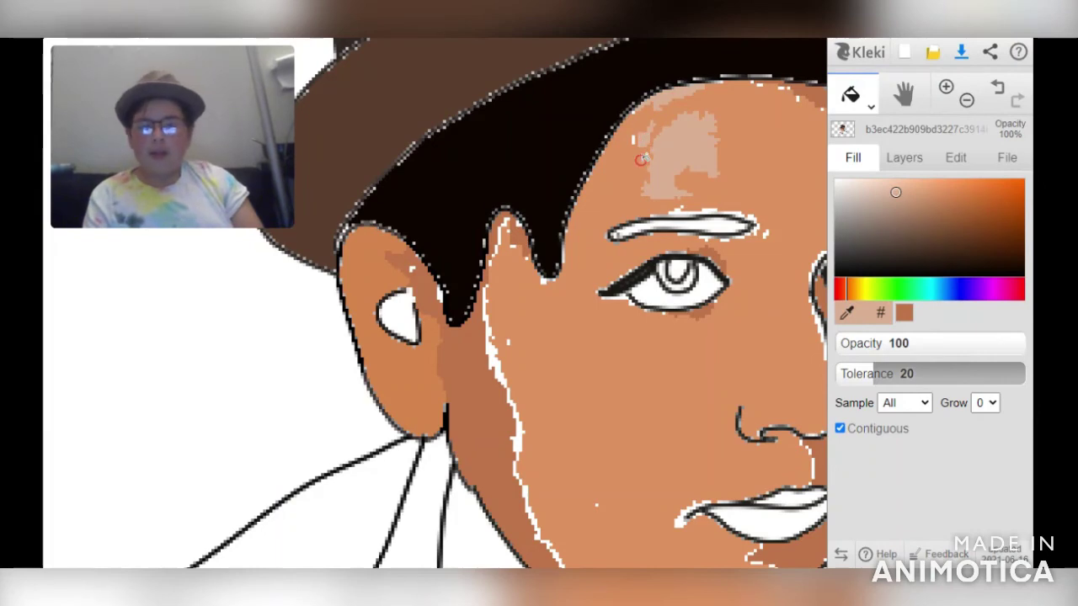
Sample the face's tan and the reddish brown beneath the near eye, setting tan as the active colour and reddish brown as the secondary
left_click(905, 315)
left_click(848, 314)
left_click(700, 333)
left_click(849, 314)
left_click(903, 315)
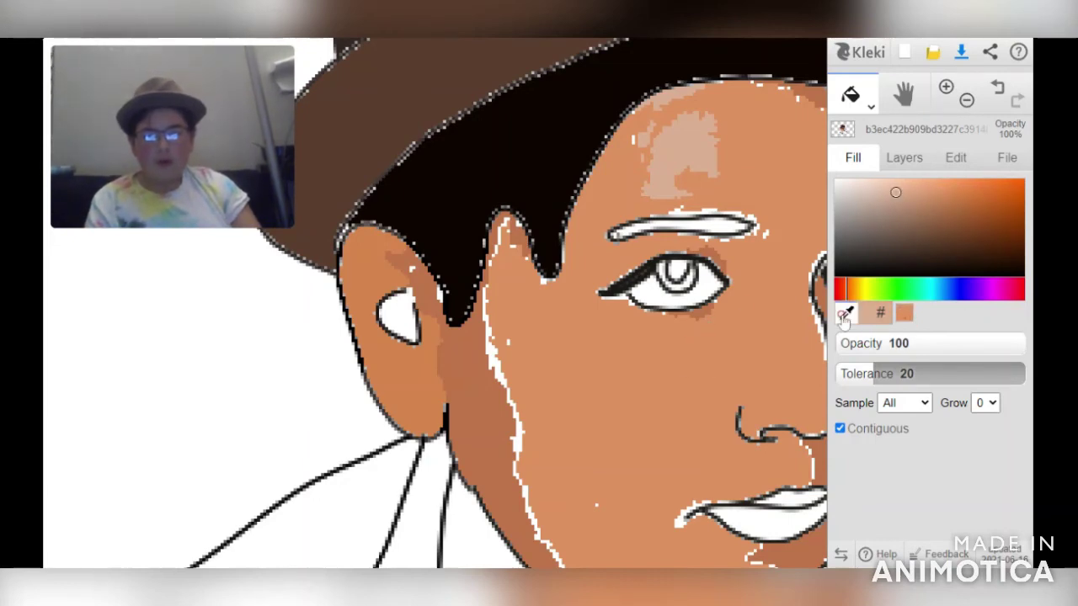
left_click(706, 310)
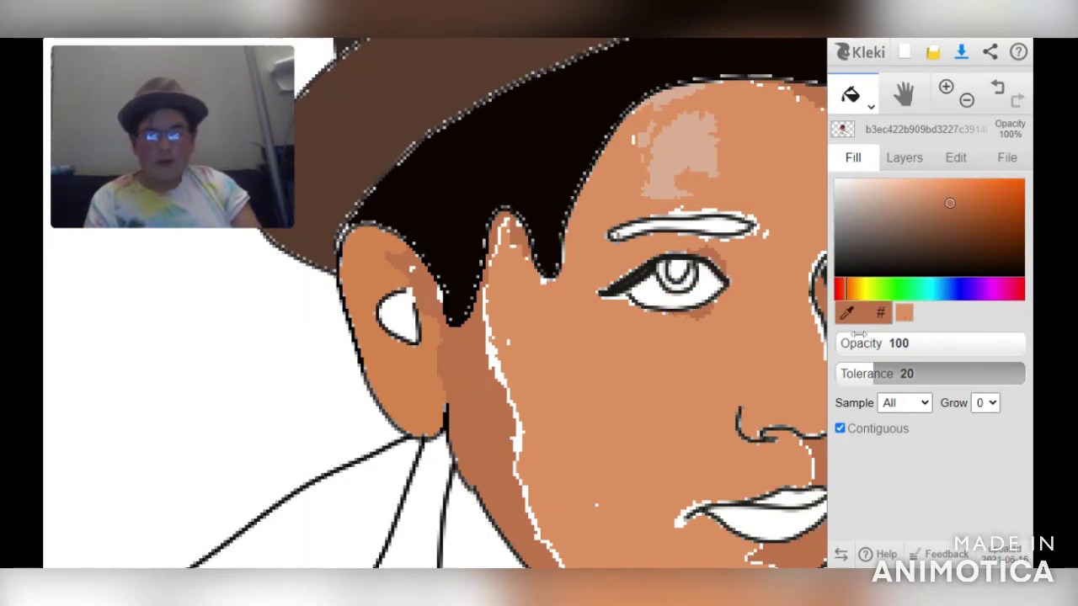
left_click(907, 308)
left_click(909, 316)
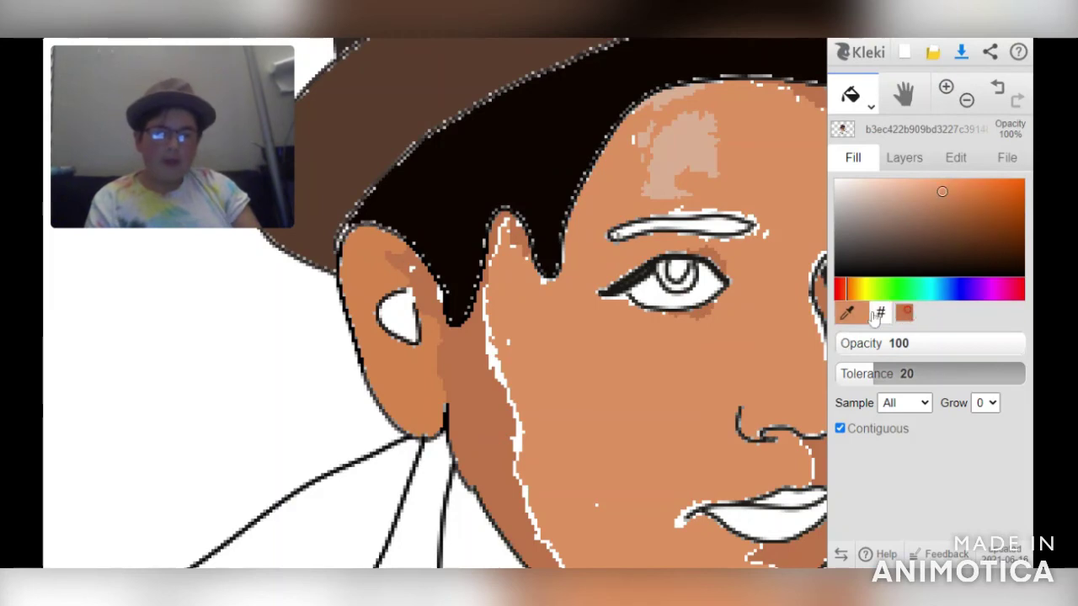
Pick a mid tan and fill the white gap along the near cheek's shadow edge, undoing the fills that flood the face
left_click(673, 154)
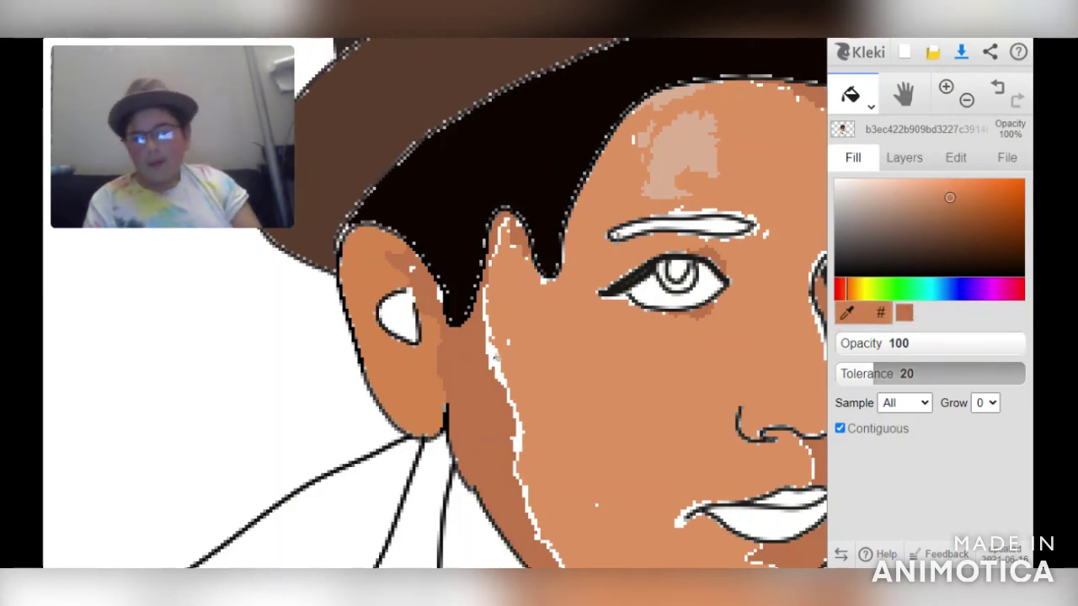
left_click(496, 360)
left_click(520, 435)
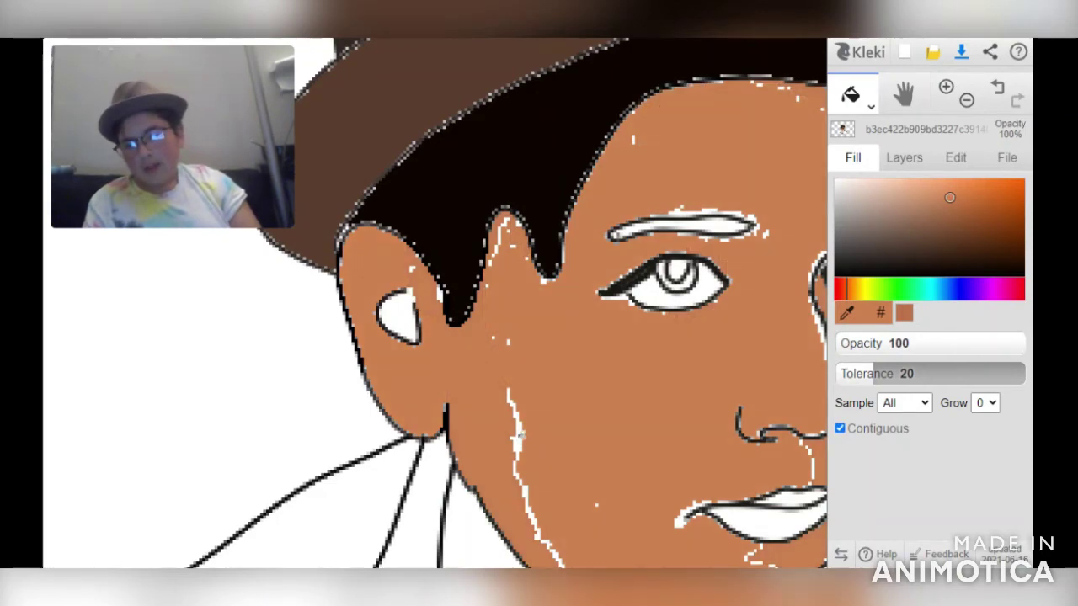
left_click(997, 91)
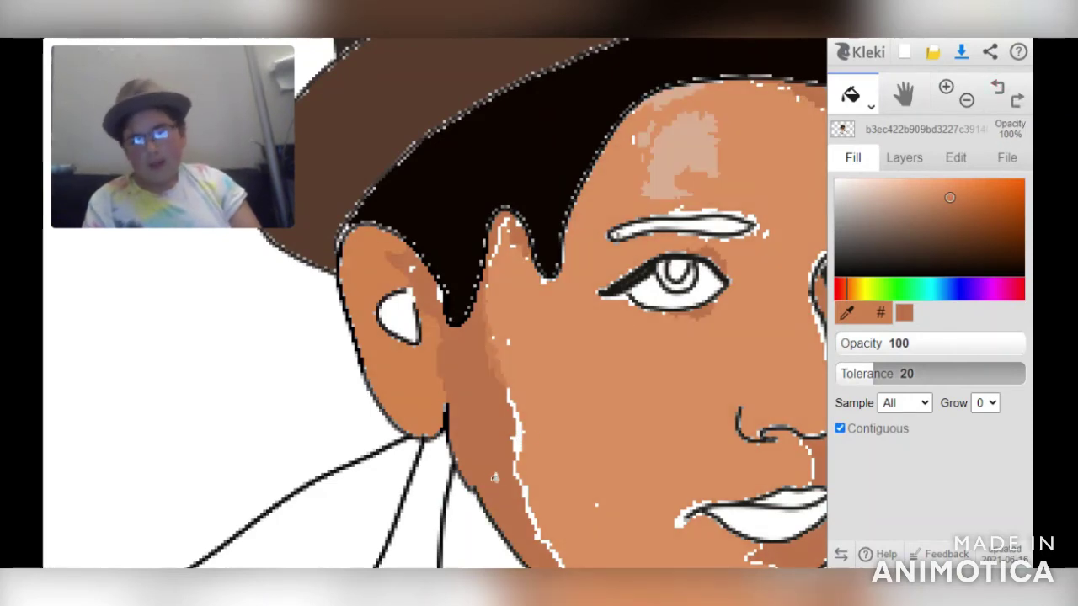
left_click(519, 438)
left_click(526, 508)
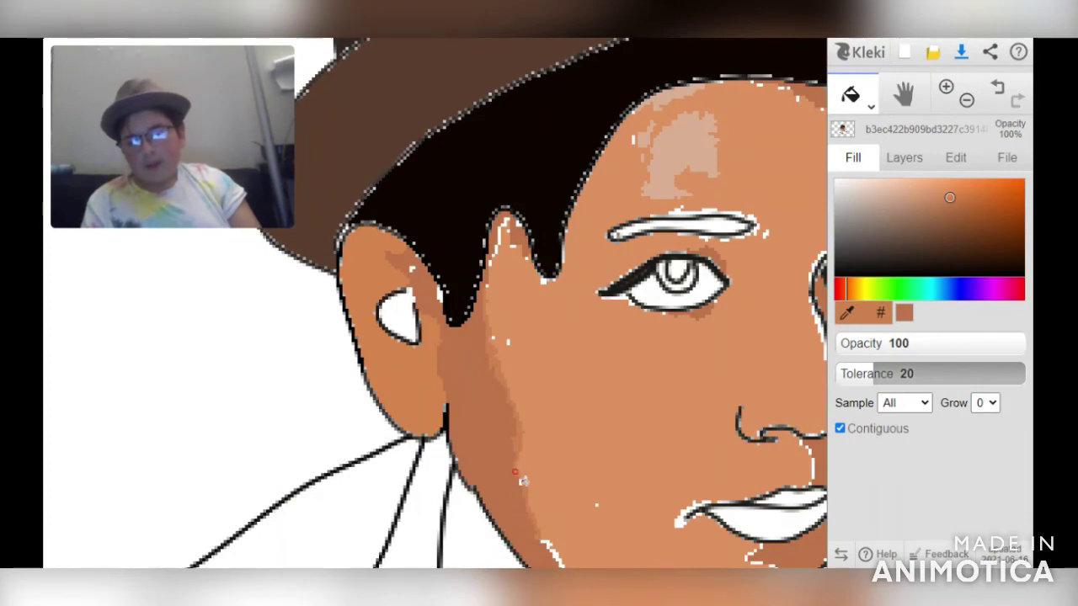
left_click(523, 476)
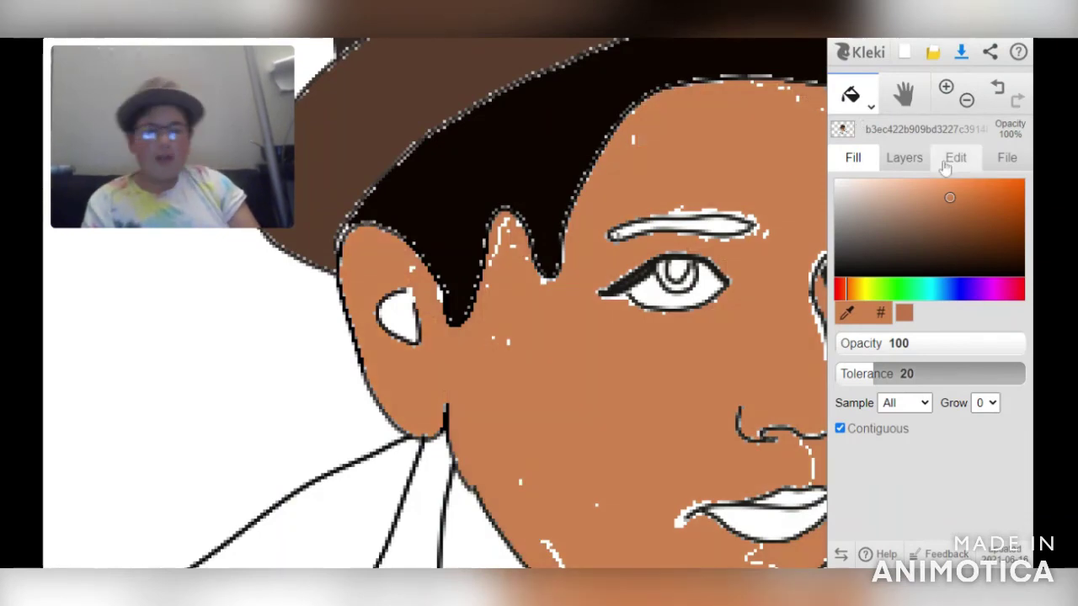
left_click(999, 89)
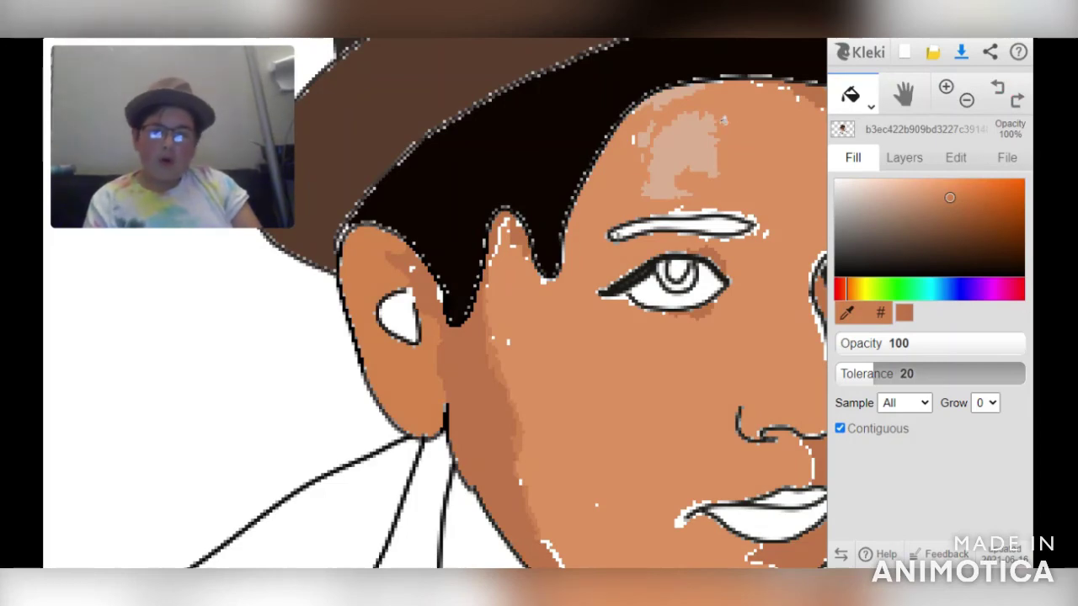
Pick a slightly darker orange tan based on the ear's colour and fill the white inner-ear shape
left_click(503, 238)
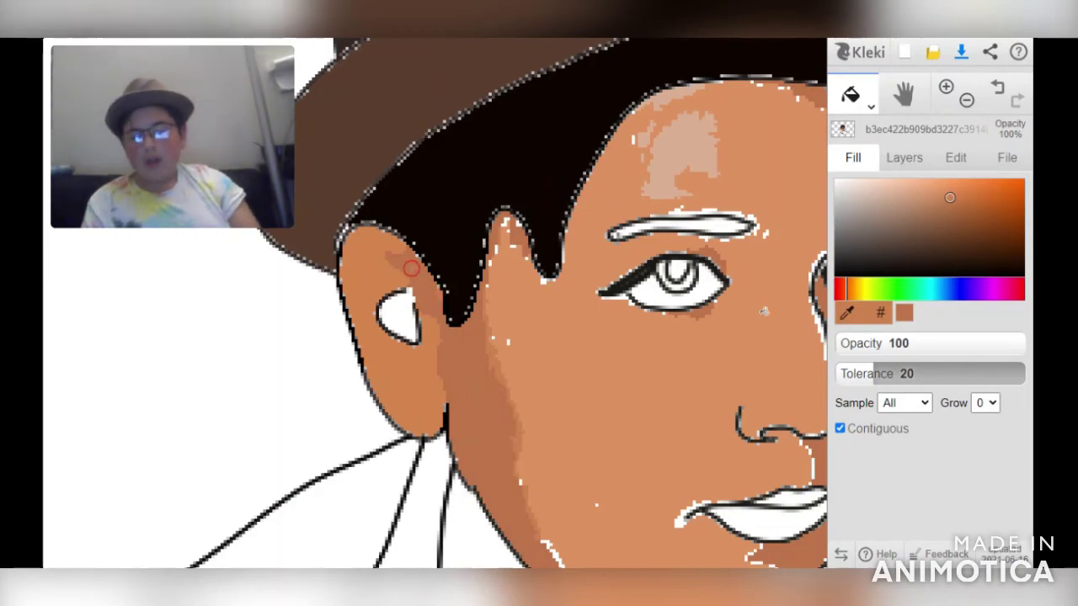
left_click(846, 314)
left_click(414, 385)
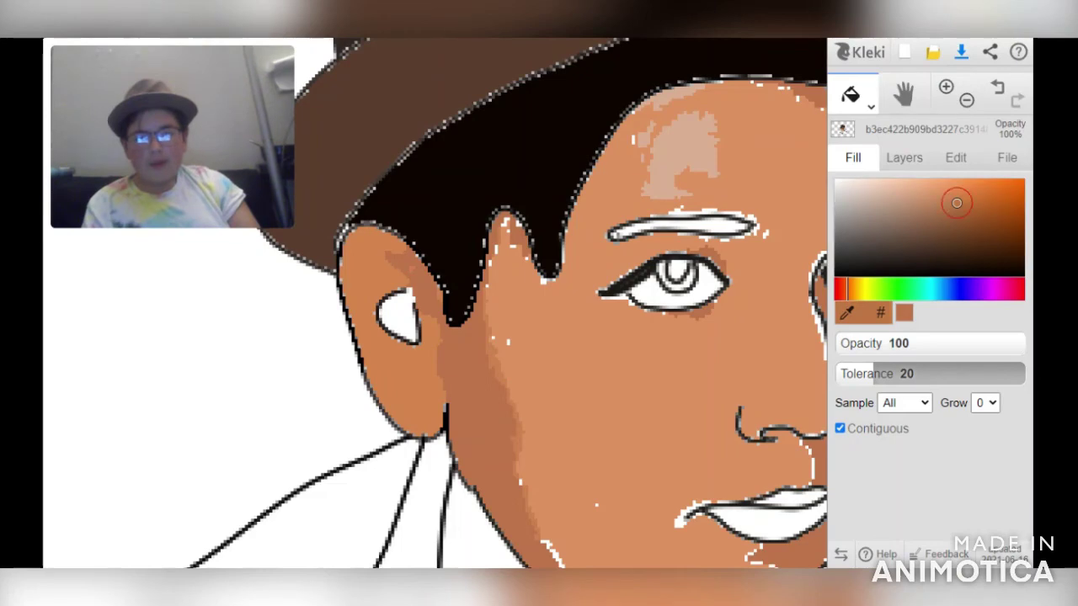
left_click(398, 315)
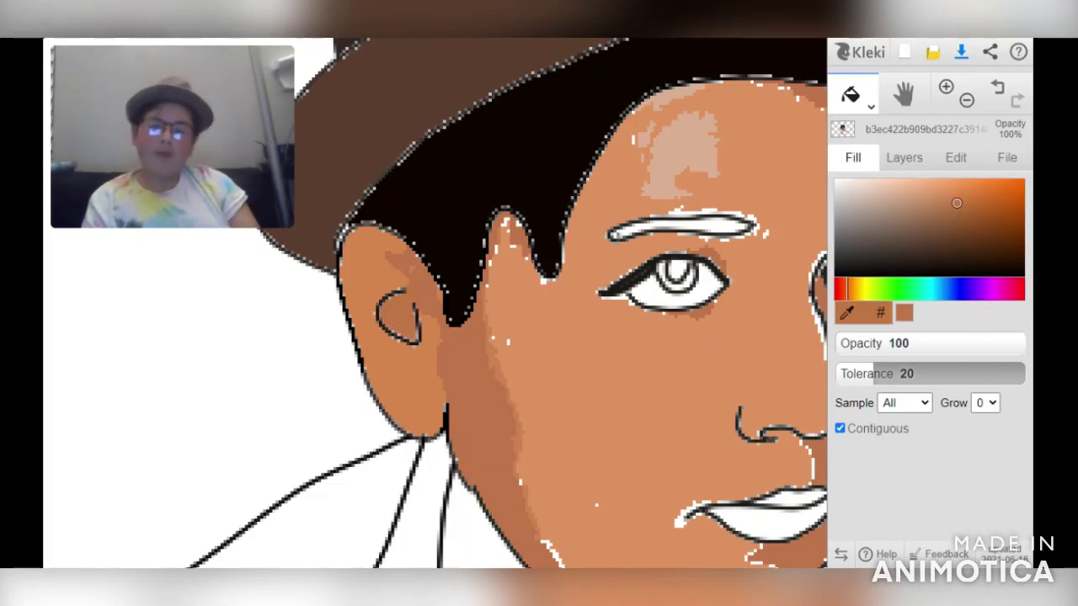
Try filling the white background around the figure with the orange tan, and undo that fill
left_click(968, 100)
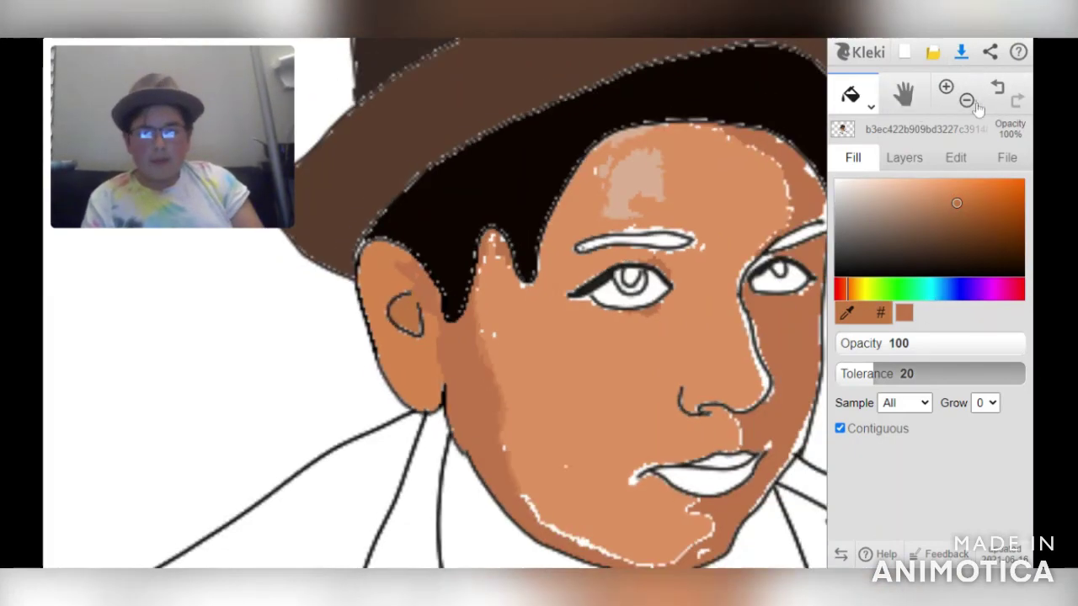
left_click(973, 103)
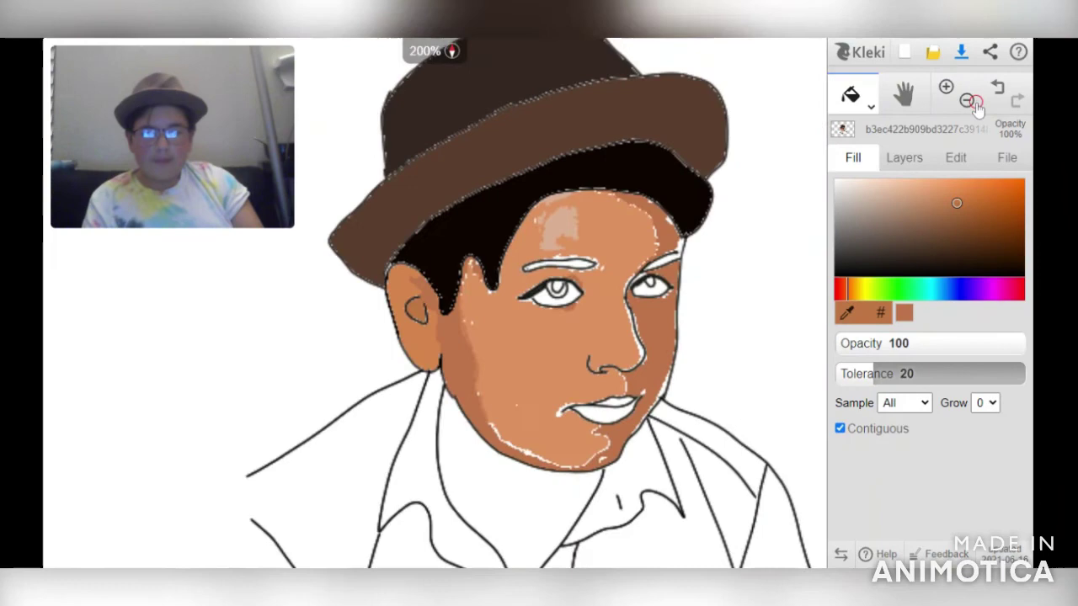
left_click(727, 368)
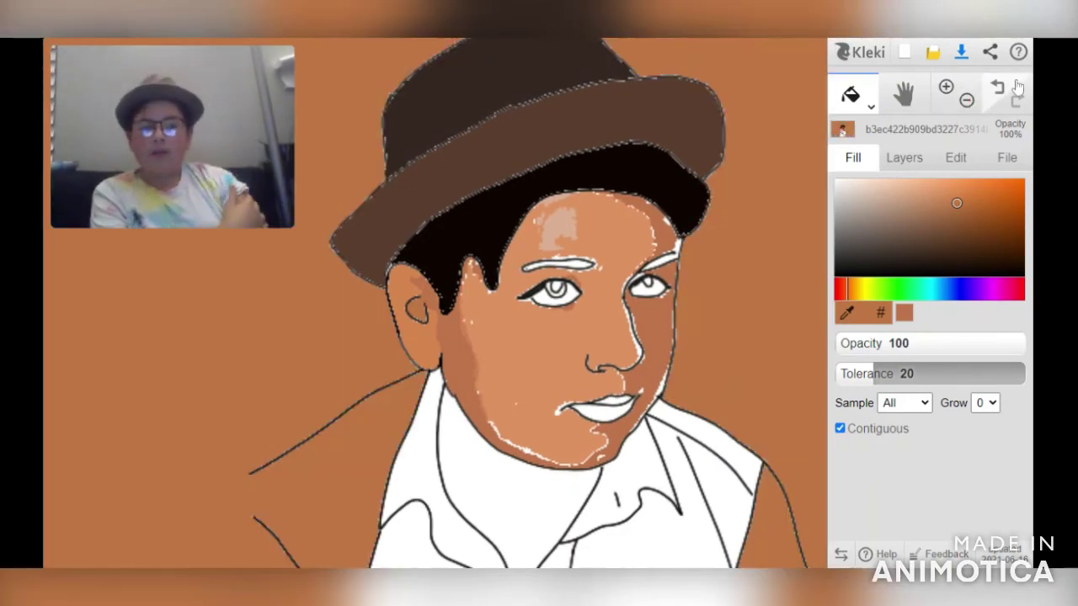
left_click(1002, 88)
Set Layer 3 to 100% opacity, fill the upper lip with its sampled dark red and the lower lip with its lighter red
left_click(902, 158)
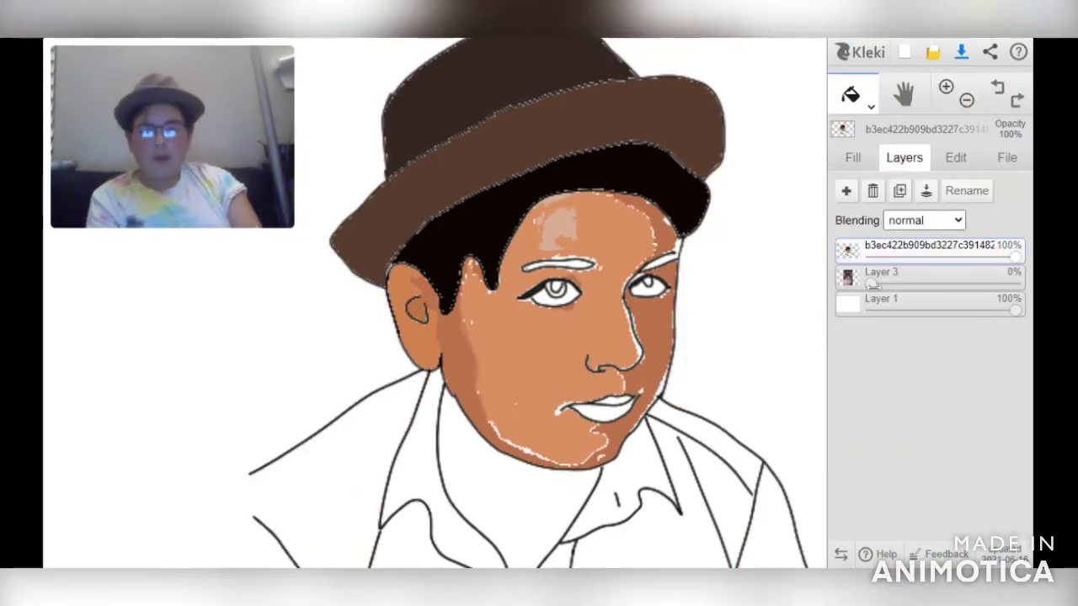
left_click_drag(874, 285, 1014, 285)
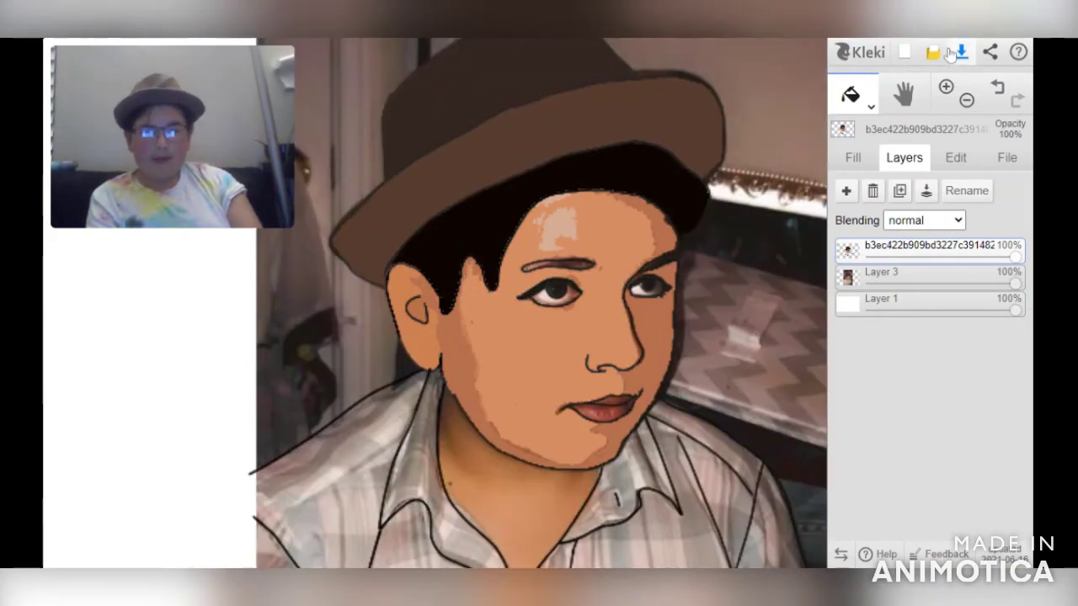
left_click(853, 157)
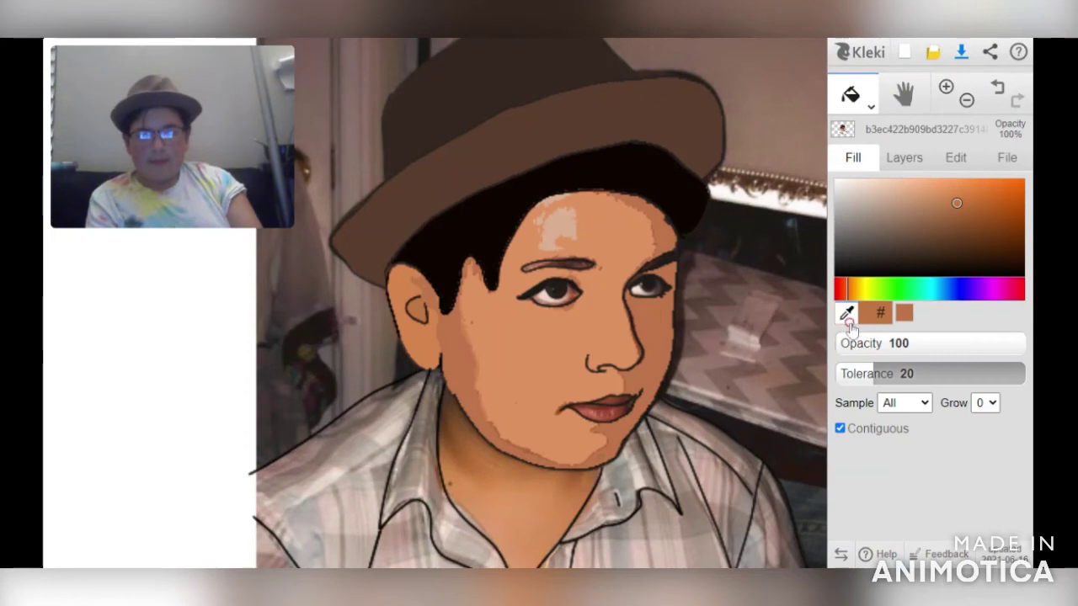
left_click(839, 289)
left_click(959, 233)
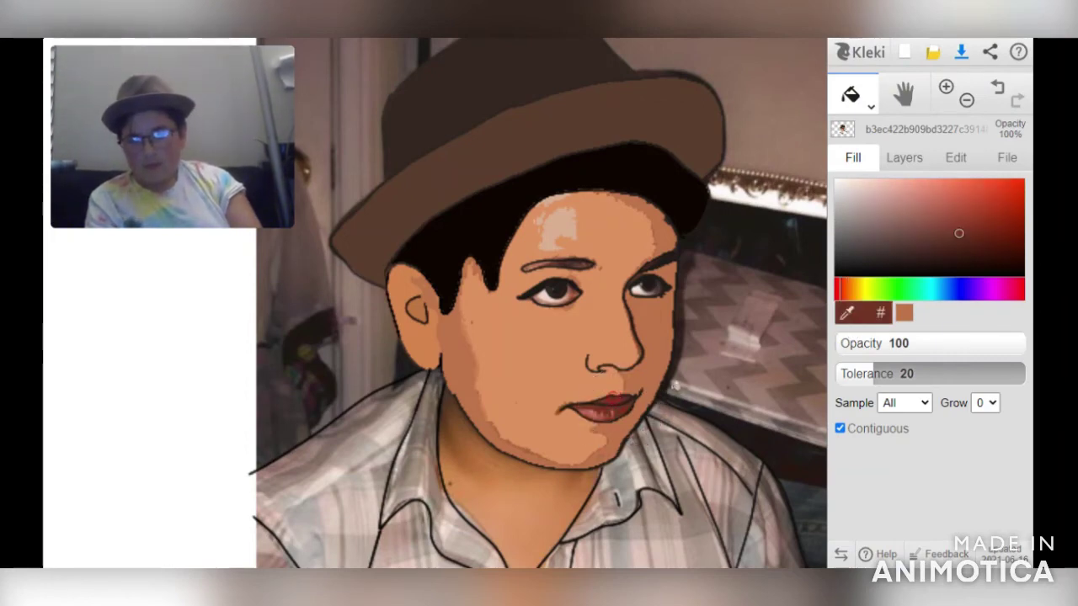
left_click(846, 314)
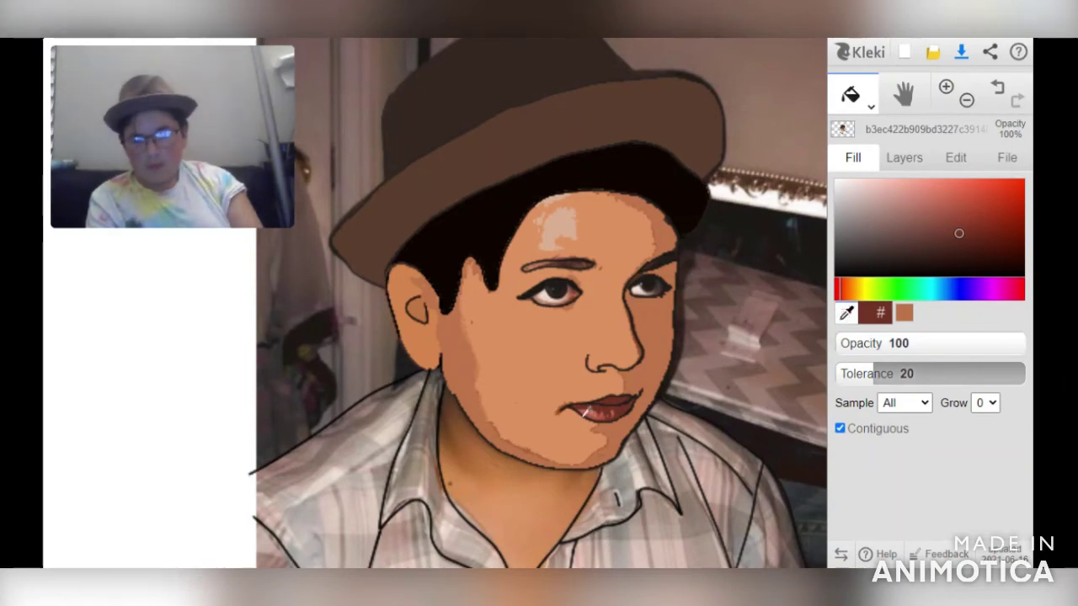
left_click(591, 408)
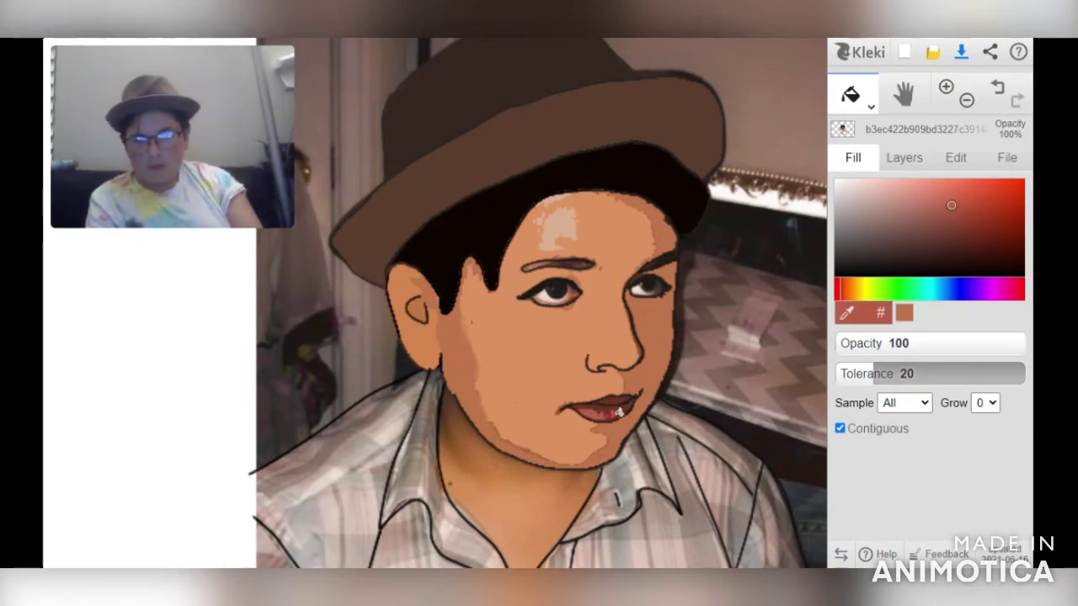
Fill the whites of both eyes with the pale pinkish beige sampled from the photo, and lower Layer 3 to 9% opacity
left_click(557, 293, "alt")
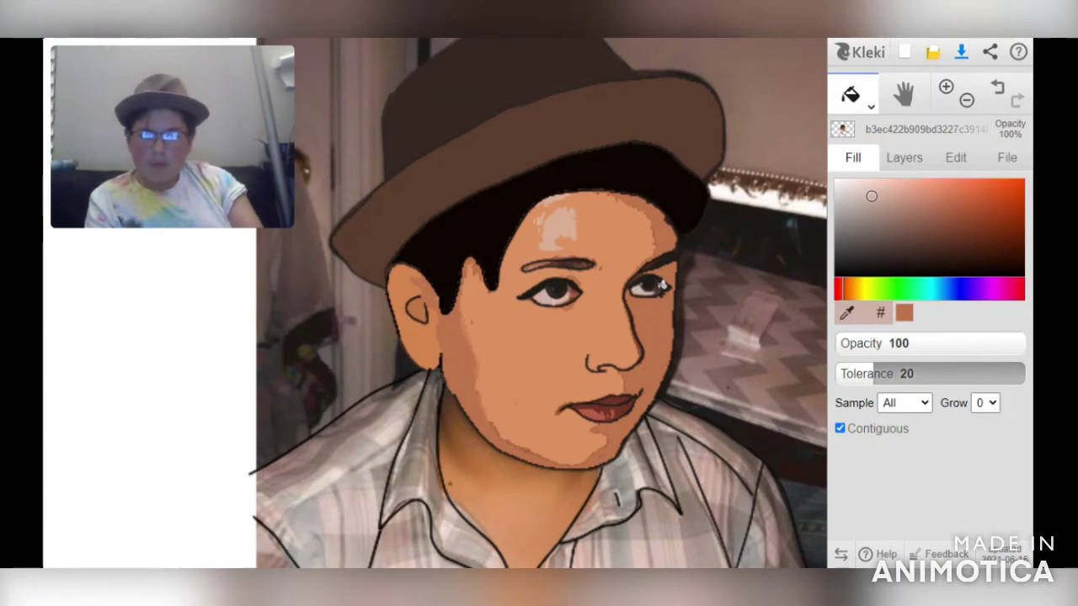
left_click(904, 158)
left_click_drag(934, 283, 882, 283)
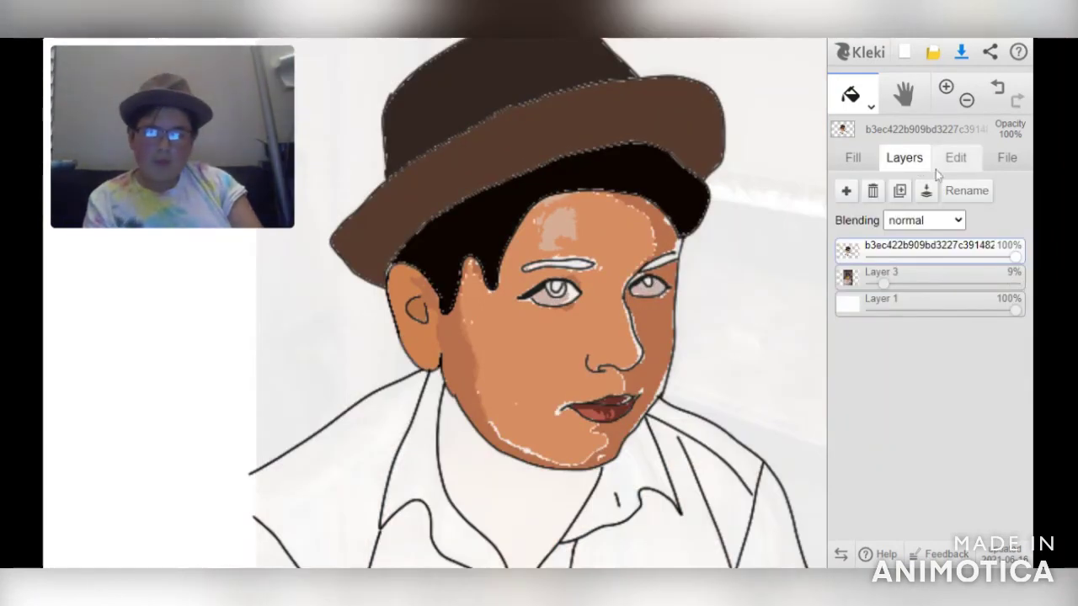
Show Layer 3 at full opacity and touch up the far eye with a size 1 black brush
left_click(997, 88)
left_click(871, 105)
left_click(852, 133)
left_click(1023, 274)
left_click_drag(658, 277, 659, 288)
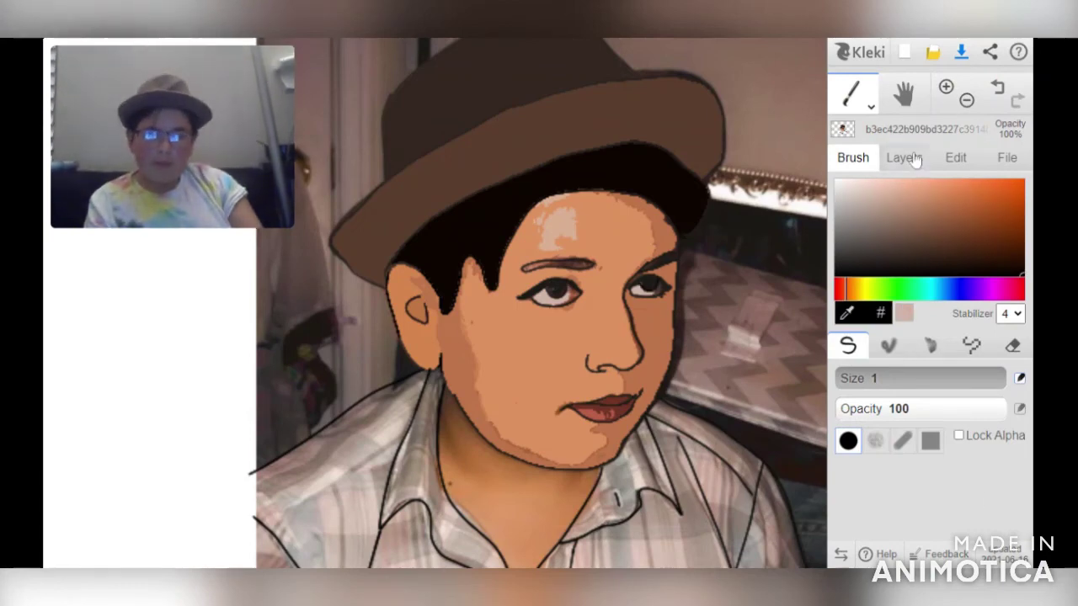
Try a very dark brown fill on the dark background area beside the hat
left_click(1014, 263)
left_click(871, 105)
left_click(852, 133)
left_click(767, 227)
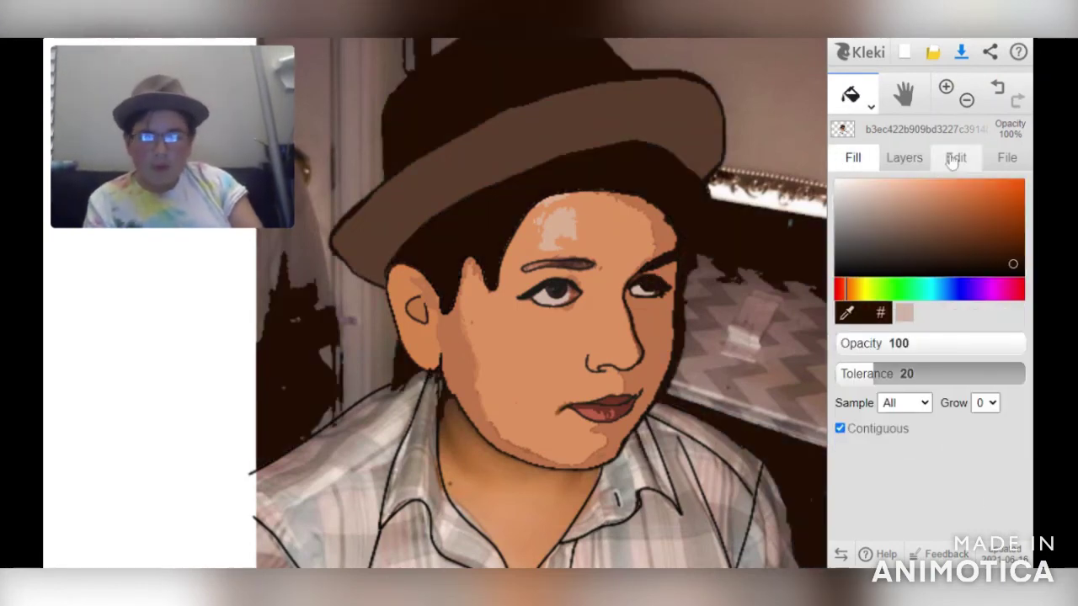
Set Layer 3 to 0% opacity and fill the irises and both eyebrows with black, patching the near eyebrow's edge with sampled tan
left_click(904, 158)
left_click_drag(1018, 284, 868, 285)
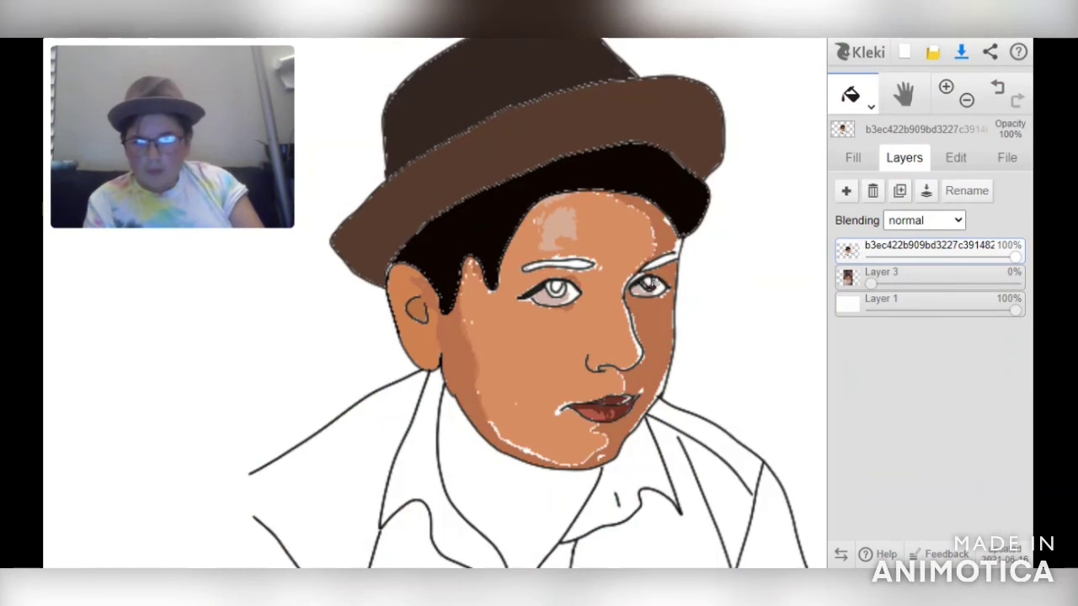
left_click(854, 158)
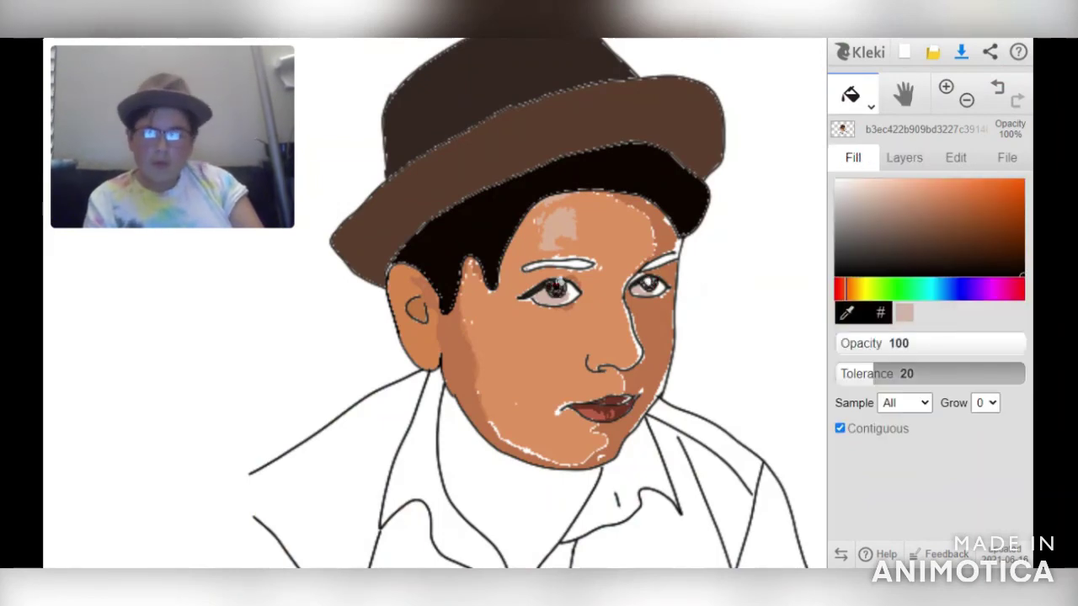
left_click(579, 263)
left_click(583, 256, "alt")
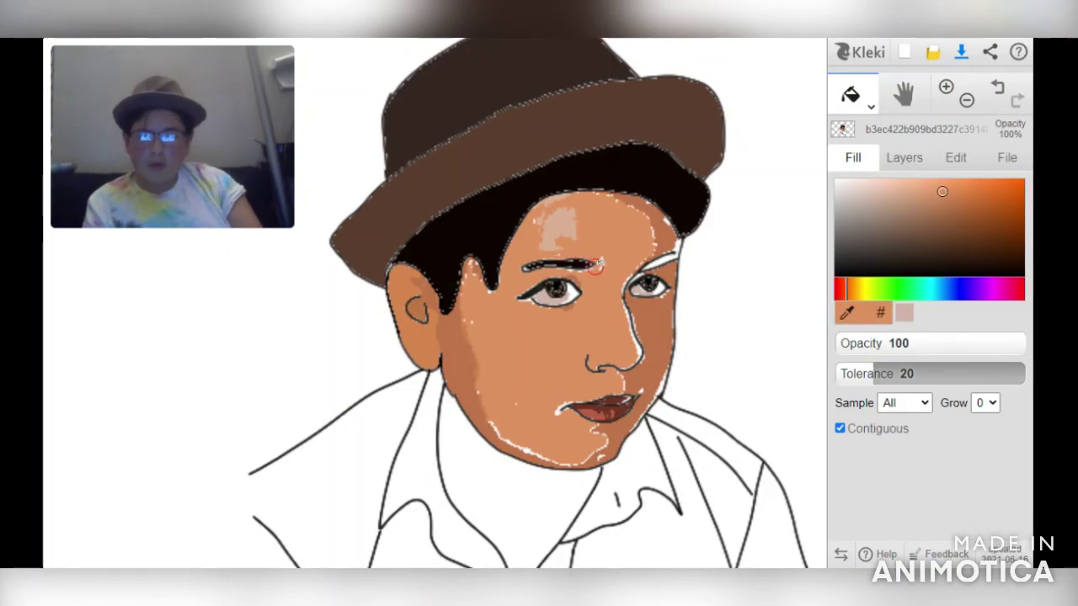
key("b")
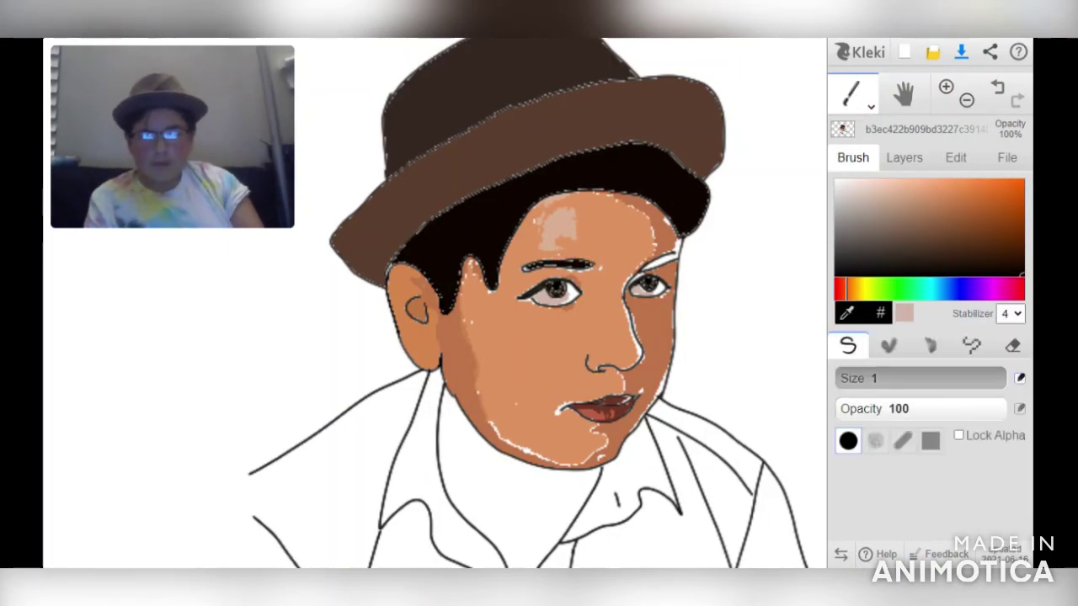
key("g")
left_click(688, 208, "alt")
left_click(665, 259)
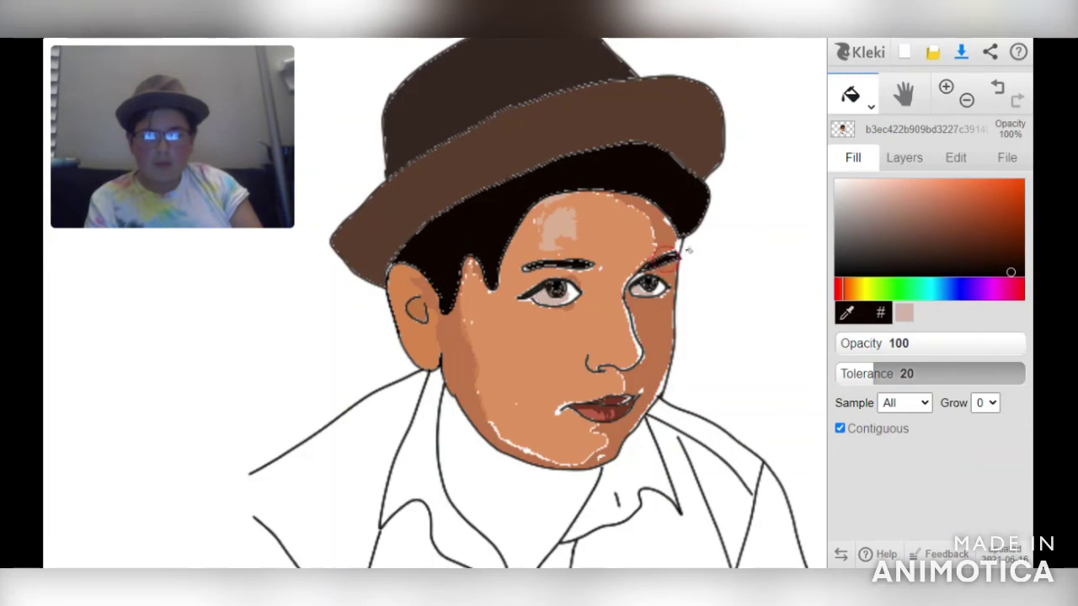
Fill the white gap beside the far eyebrow with the sampled reddish brown, and undo a trial tan fill along the nose
left_click(681, 244, "alt")
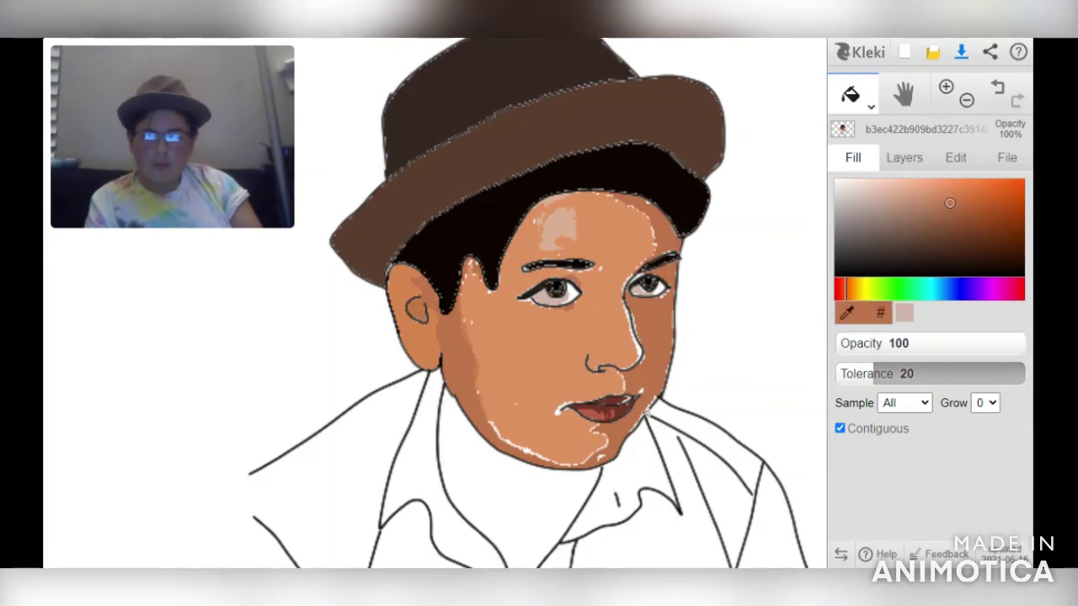
left_click(636, 346, "alt")
left_click(632, 316)
key("ctrl+z")
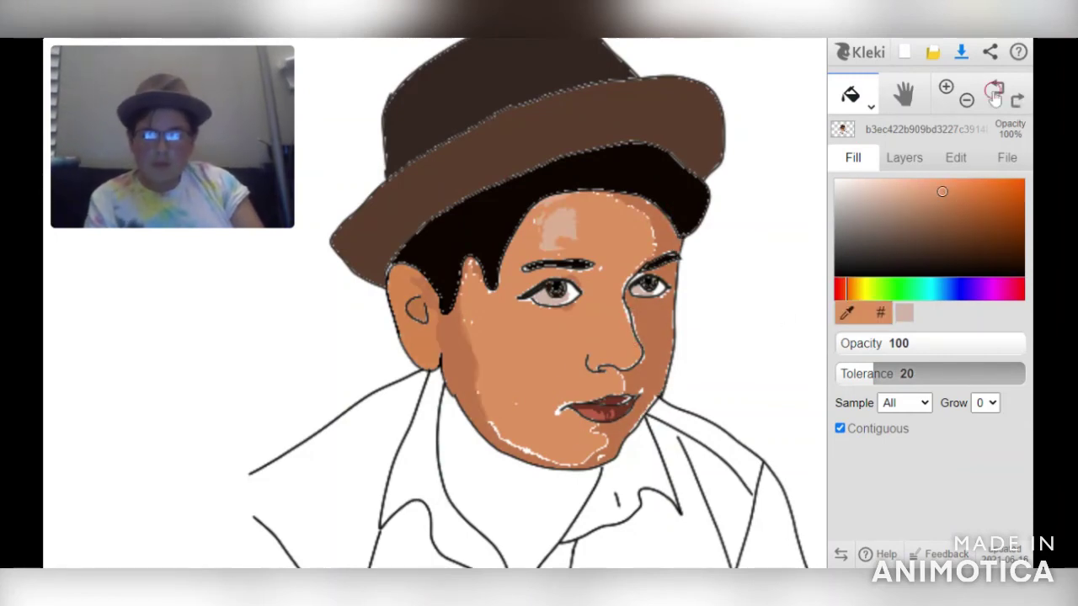
Fill the white gap along the near jaw's shadow edge with tan, undoing the fills that spread over the face
left_click(532, 408)
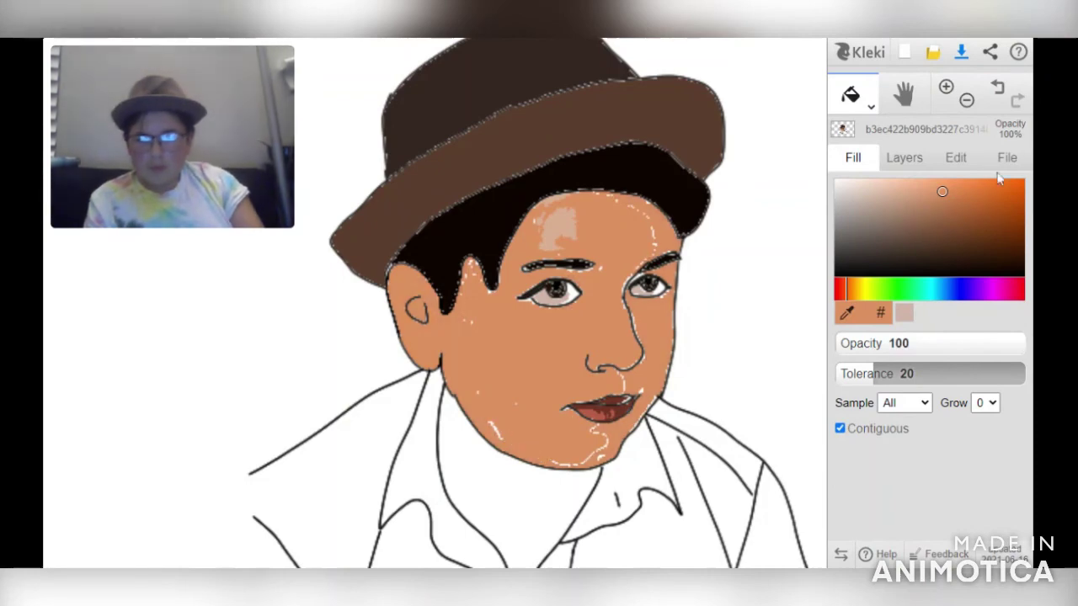
key("ctrl+z")
left_click(532, 409)
key("ctrl+z")
left_click(500, 427)
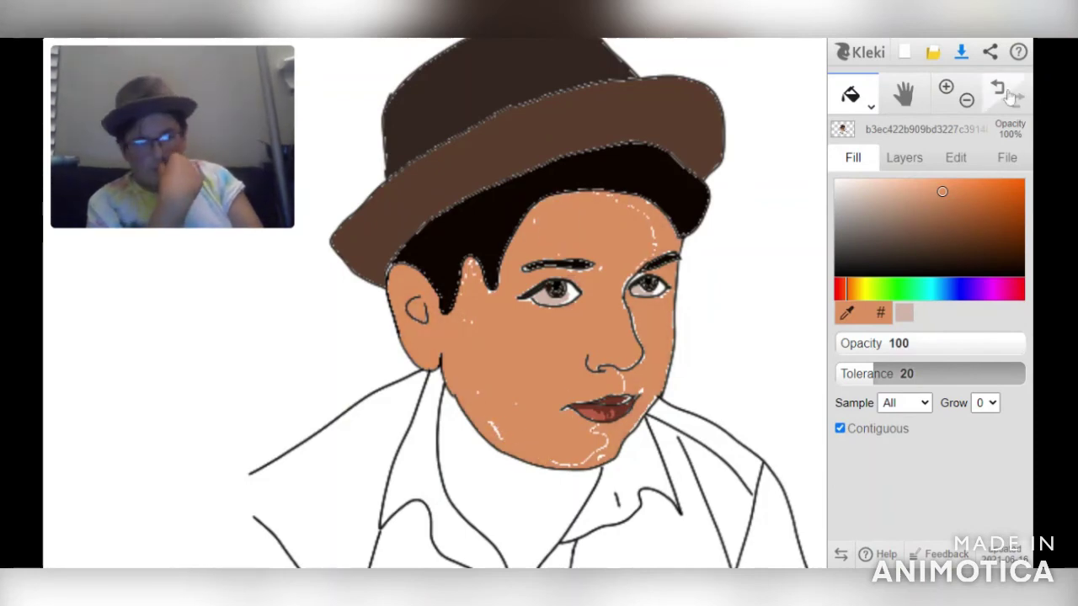
key("plus")
key("plus")
left_click_drag(540, 354, 447, 26)
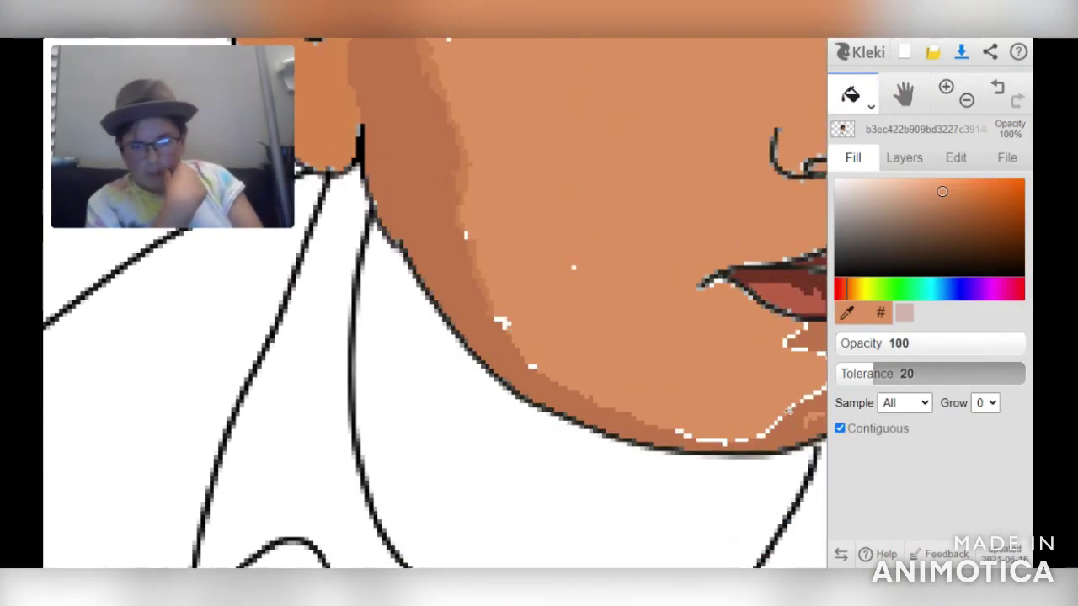
Show Layer 3 at full opacity, sample the brown of the neck's shadow, and fill the shadow under the chin with it
left_click(967, 99)
left_click(966, 100)
left_click(967, 99)
left_click(967, 99)
left_click(903, 158)
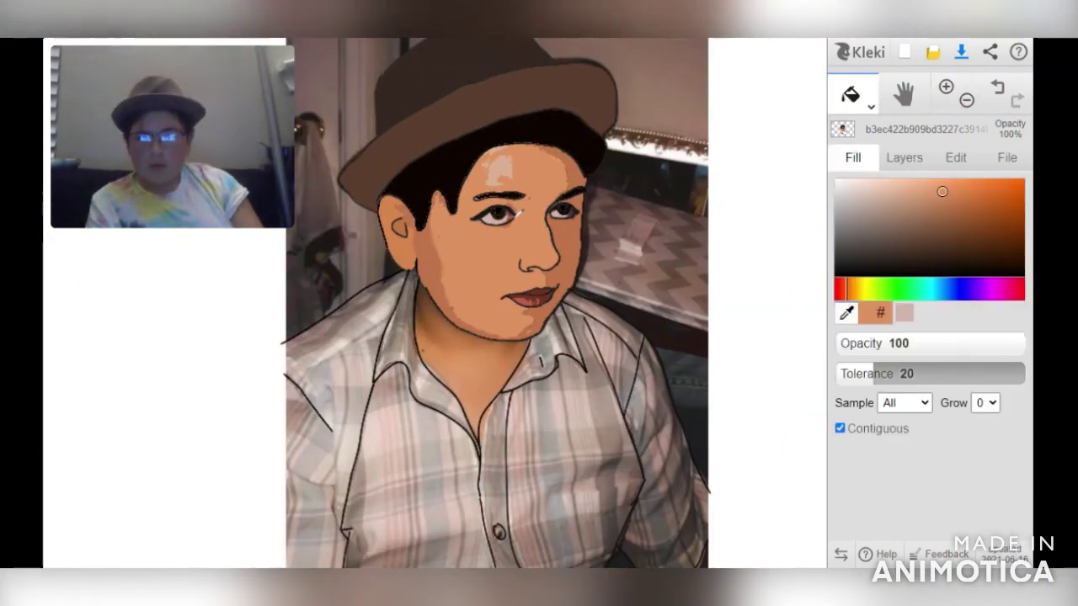
left_click(546, 211, "alt")
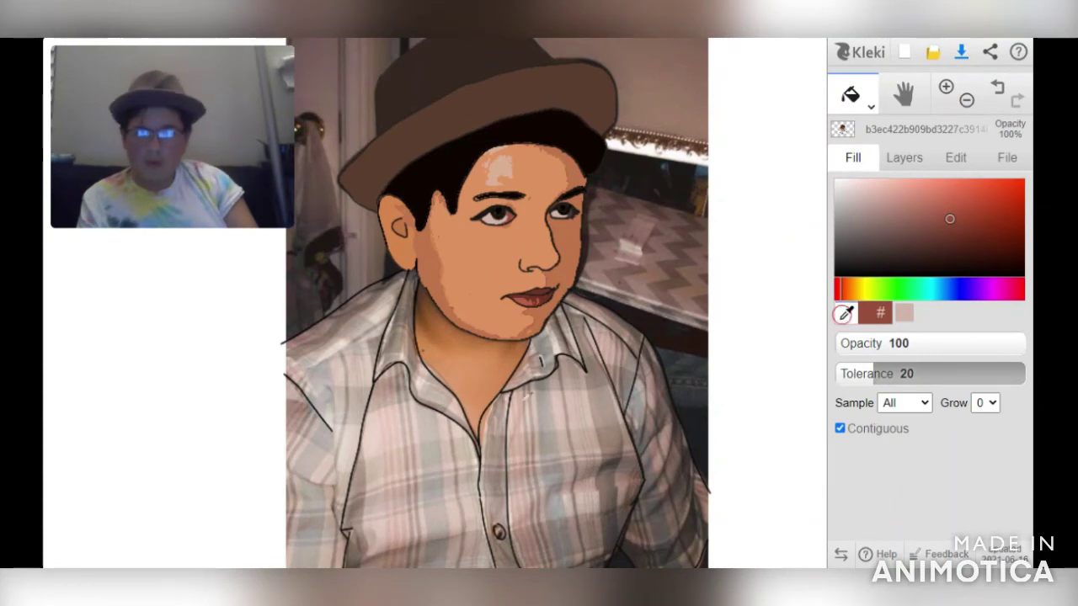
left_click(580, 305, "alt")
left_click(435, 310, "alt")
left_click(423, 287)
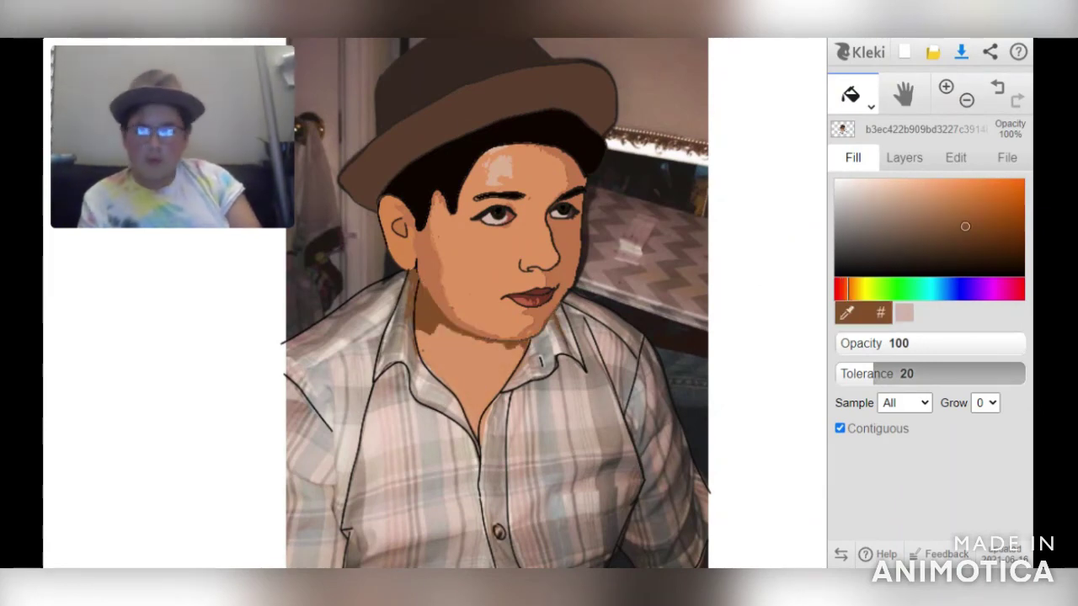
Set Layer 3 to 0% opacity and fill the shirt's far front panel and shoulder with pale pinkish beige, undoing stray fills
left_click(866, 196)
left_click(556, 455)
left_click(581, 514)
left_click(998, 88)
left_click(997, 87)
left_click(905, 158)
left_click(581, 455)
Close the open outer edge of the far sleeve with a brush line and fill the sleeve with pale pinkish beige
left_click(871, 105)
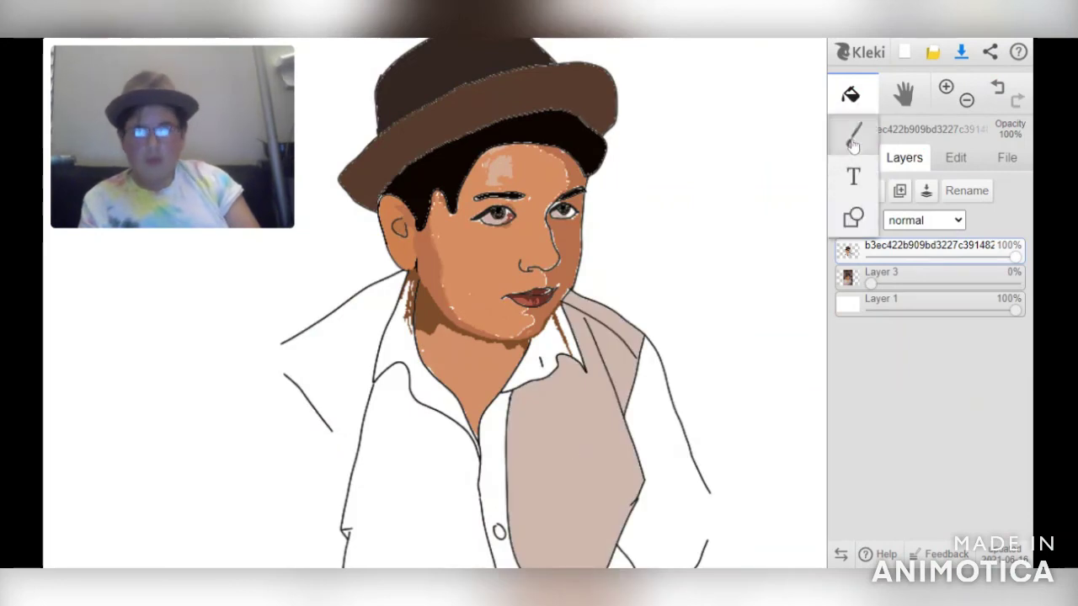
left_click(852, 137)
left_click_drag(709, 495, 707, 539)
left_click(870, 105)
left_click(851, 137)
left_click(758, 253)
key("ctrl+z")
left_click(859, 97)
left_click(853, 133)
left_click(852, 94)
left_click(851, 135)
left_click(674, 447)
Set Layer 3 to 40% opacity and fill the shirt's near front panel with pale pinkish beige, undoing a trial fill on the near sleeve
left_click(851, 94)
left_click(853, 137)
left_click(904, 158)
left_click(1006, 286)
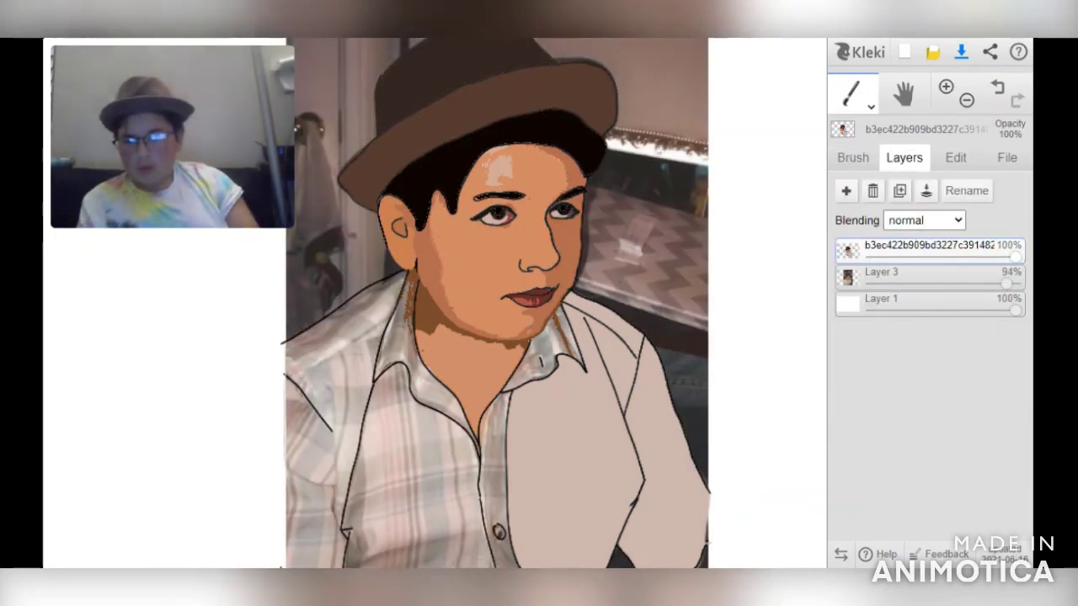
left_click(906, 92)
left_click_drag(590, 337, 660, 137)
left_click(905, 157)
left_click_drag(1007, 285, 931, 285)
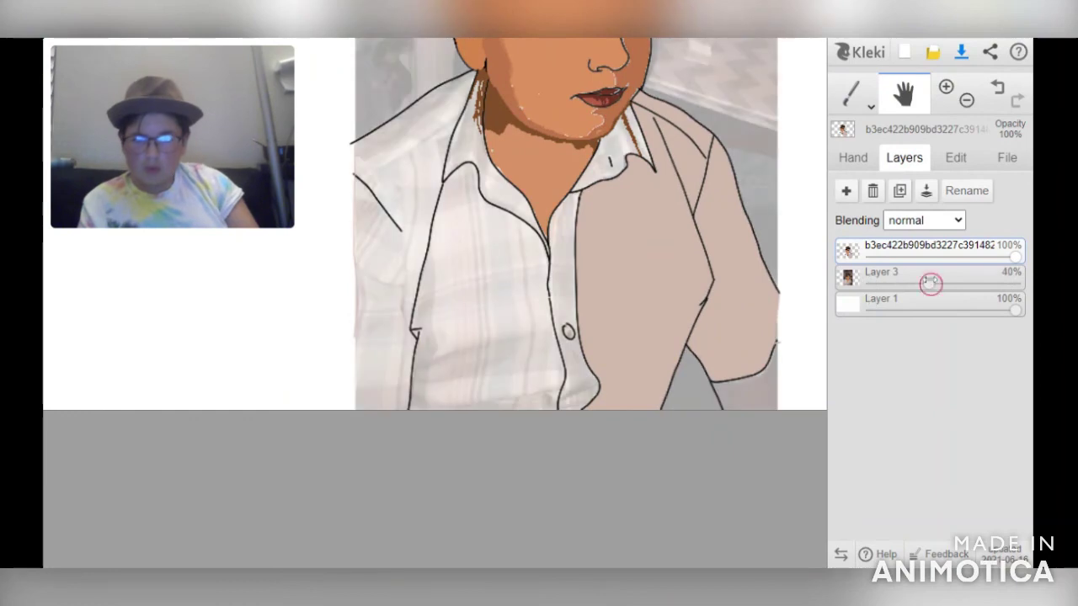
left_click(851, 94)
left_click(997, 88)
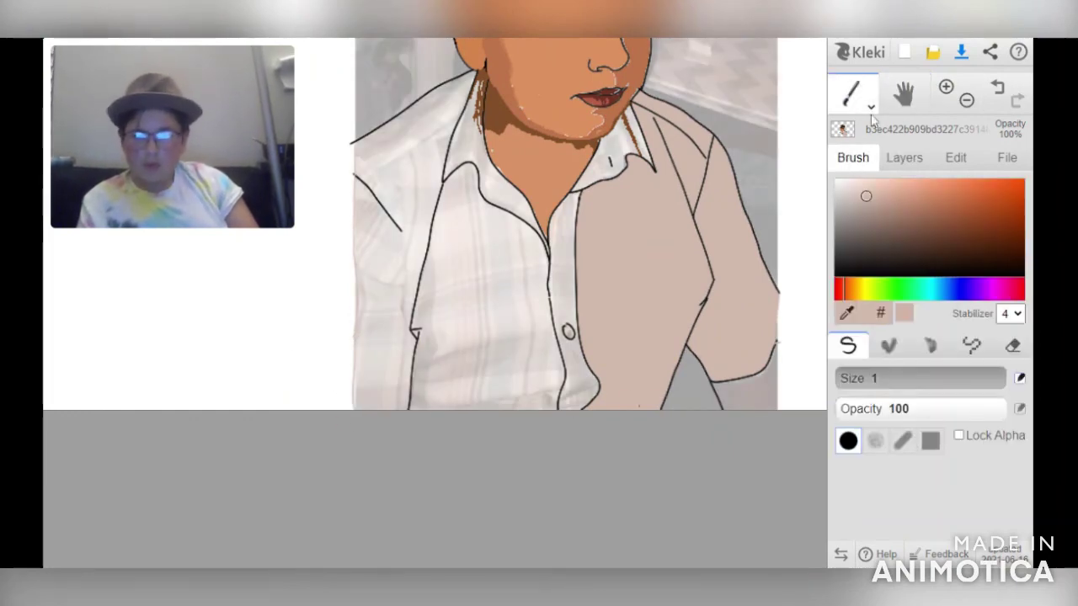
left_click(853, 95)
left_click(853, 135)
left_click(489, 293)
left_click(387, 286)
left_click(997, 88)
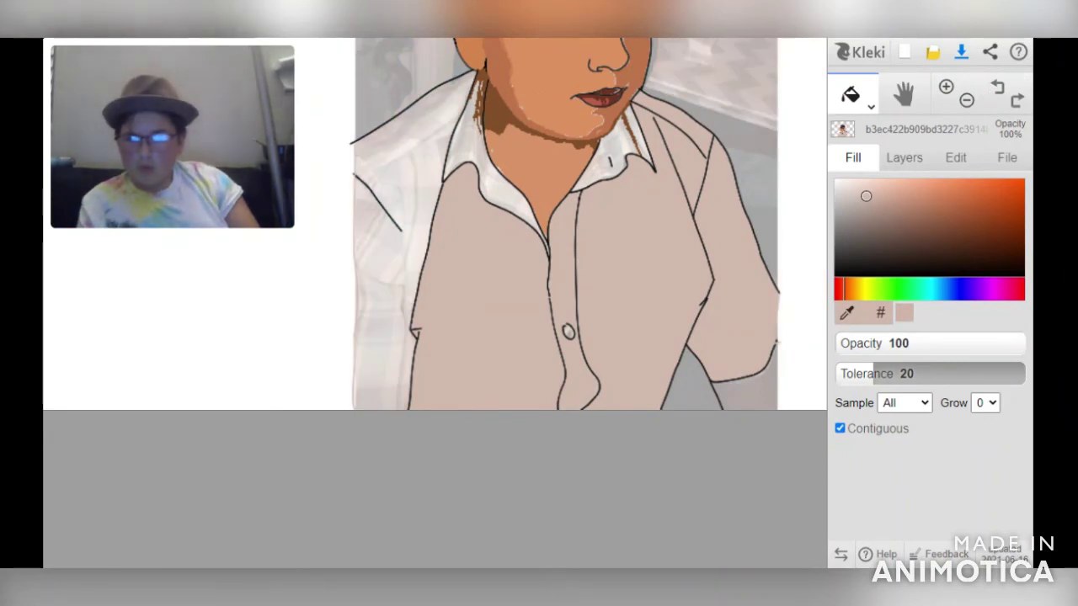
Draw the near sleeve's outer edge with a thin brush line and set Layer 3 to 0% opacity
key("b")
left_click(904, 157)
left_click_drag(918, 283, 868, 283)
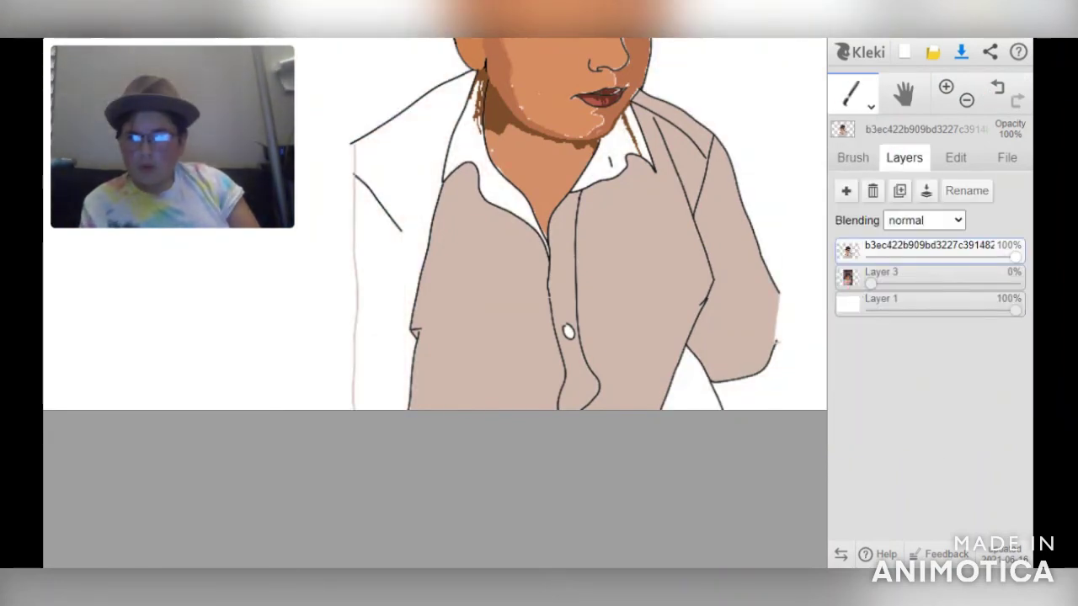
Fill the near sleeve, shoulder and both collar halves with pale pinkish beige, undoing the fill that spreads into the neck shadow
key("g")
left_click(379, 337)
left_click(505, 202)
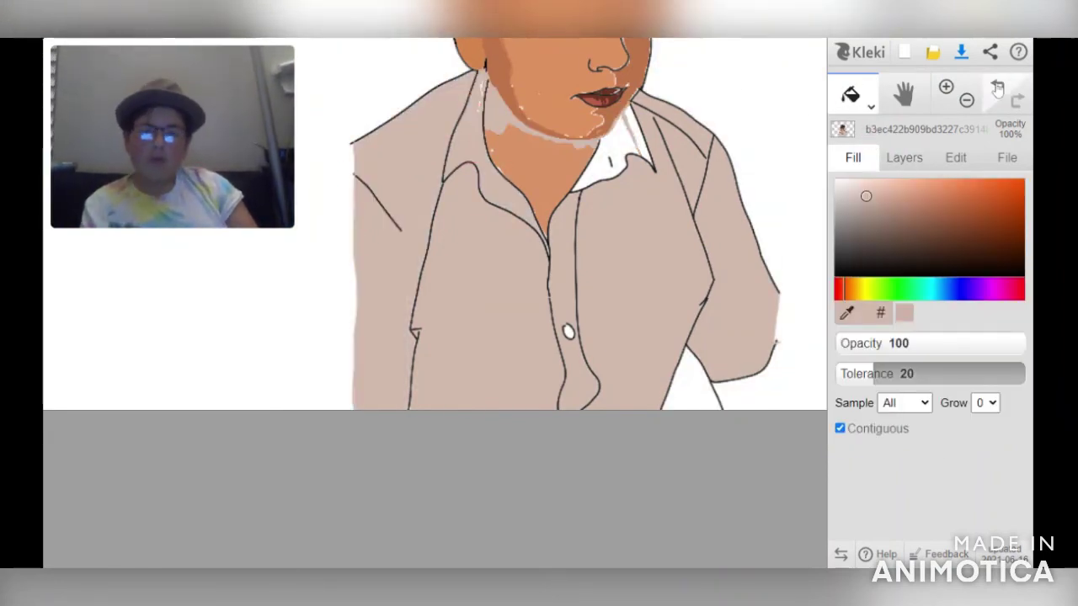
left_click(634, 137)
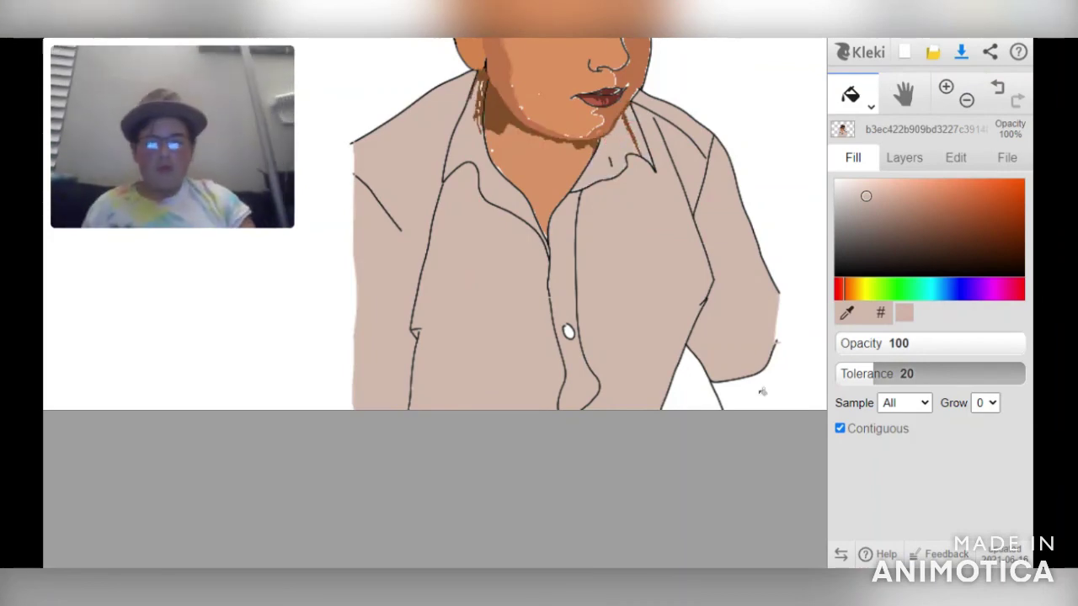
Draw the missing outer edge below the far sleeve's cuff line and fill that area with pale pinkish beige
key("b")
left_click(871, 106)
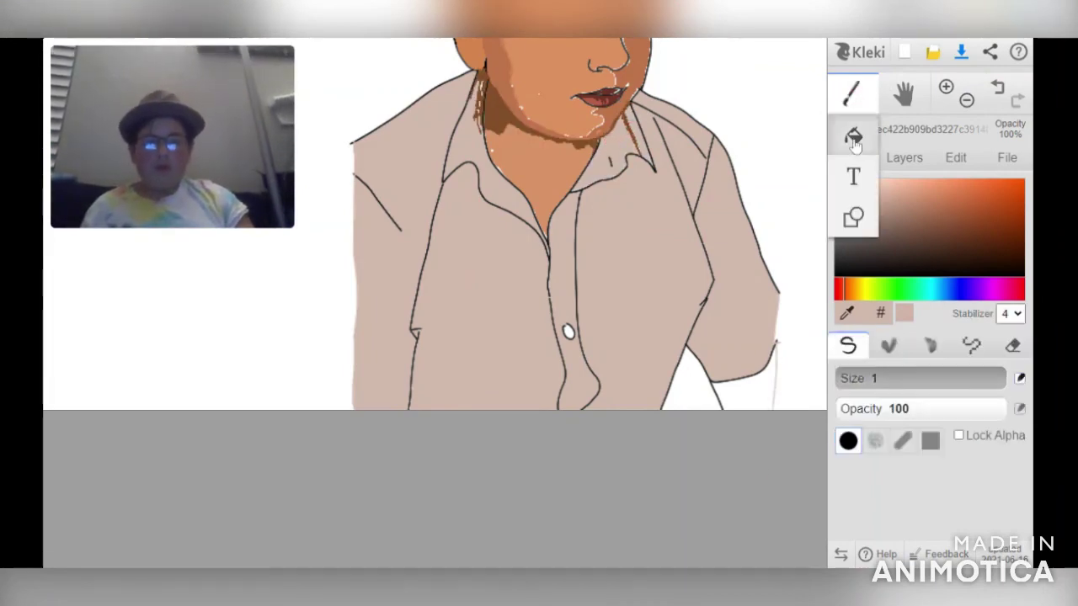
left_click(854, 134)
left_click(946, 88)
left_click(966, 99)
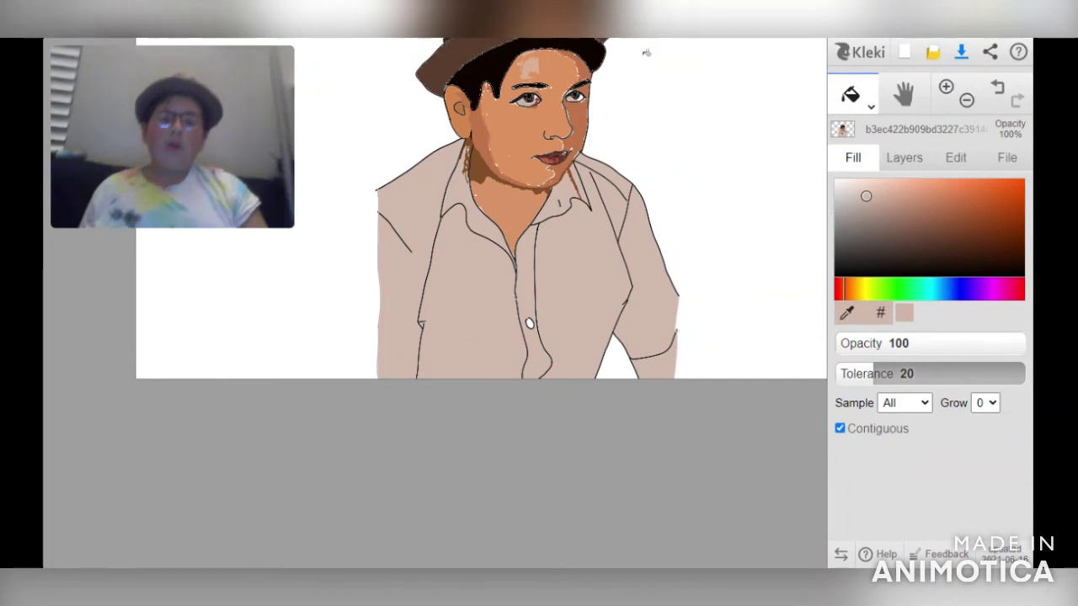
Set Layer 3 to 100% opacity and the drawing layer to 0% to show the whole original photo
left_click(901, 95)
mouse_move(680, 148)
left_mouse_down()
mouse_move(671, 195)
mouse_move(700, 234)
left_mouse_up()
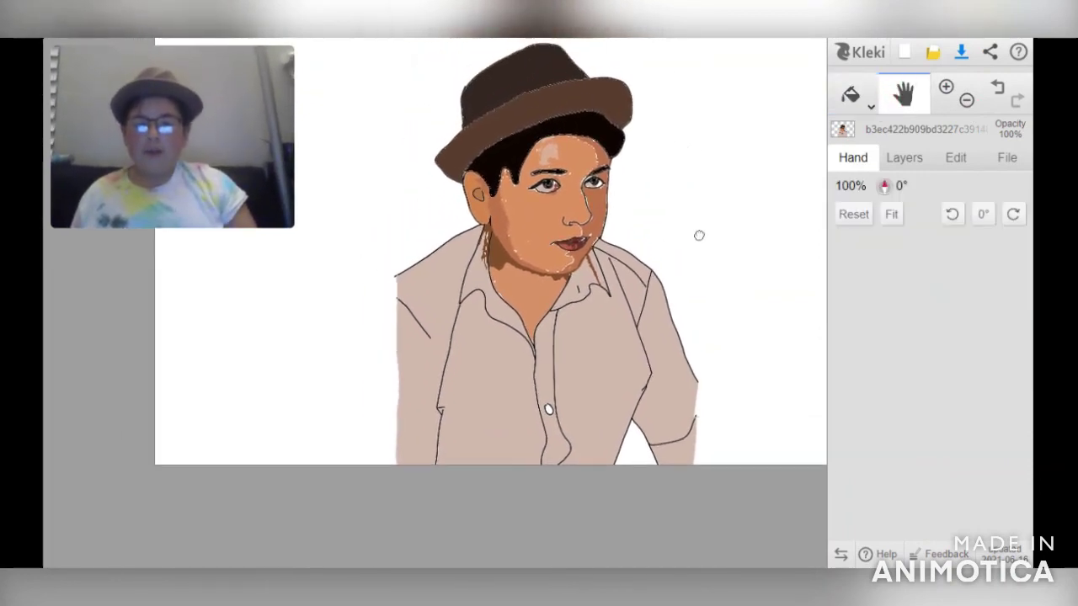
left_click(913, 162)
left_click_drag(873, 284, 1013, 258)
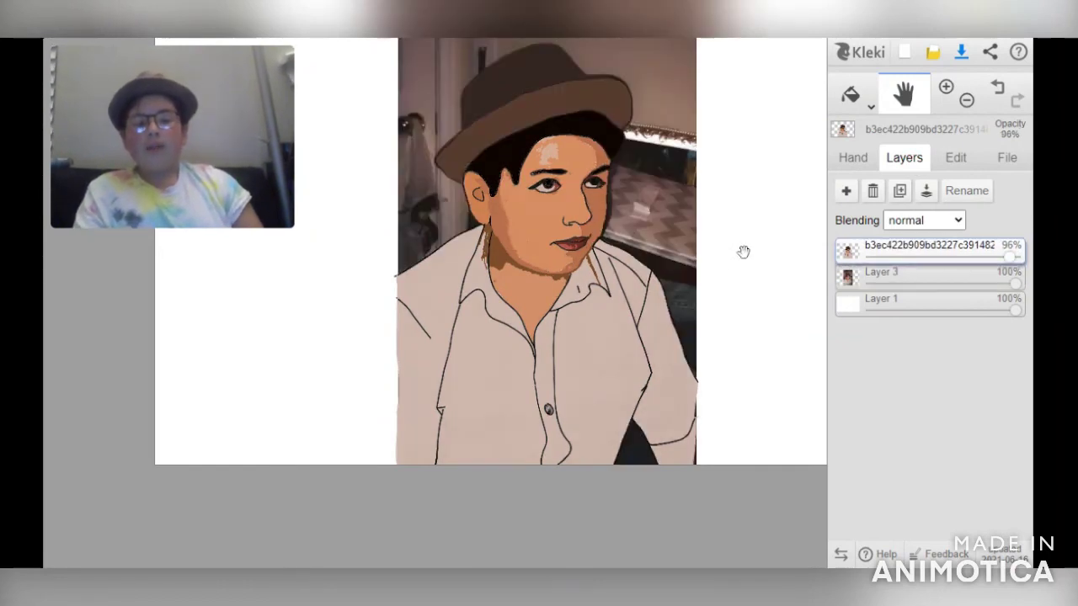
left_click_drag(1008, 256, 789, 226)
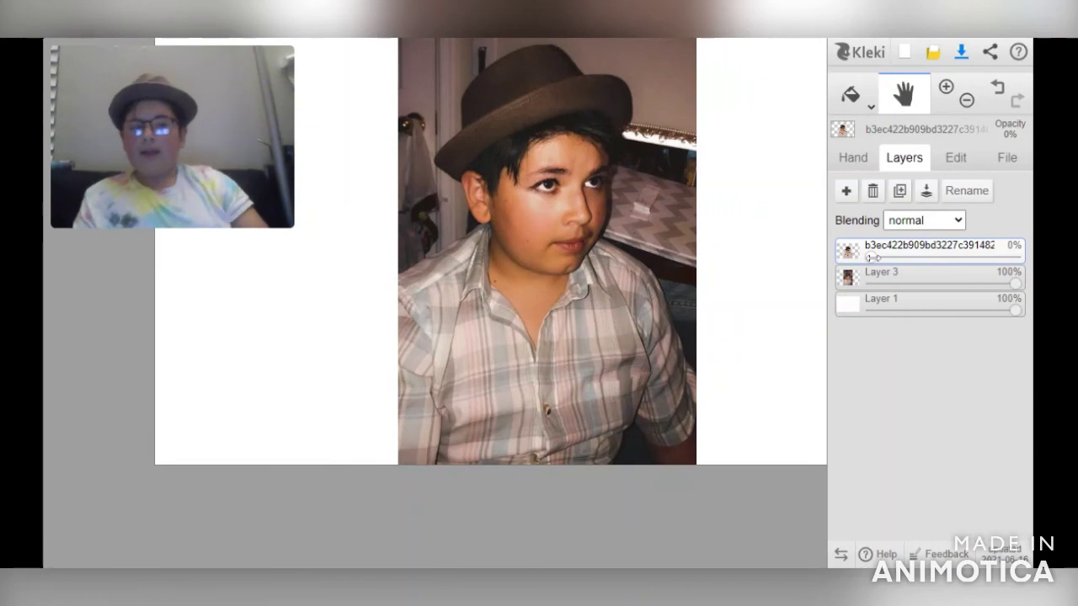
left_click(966, 100)
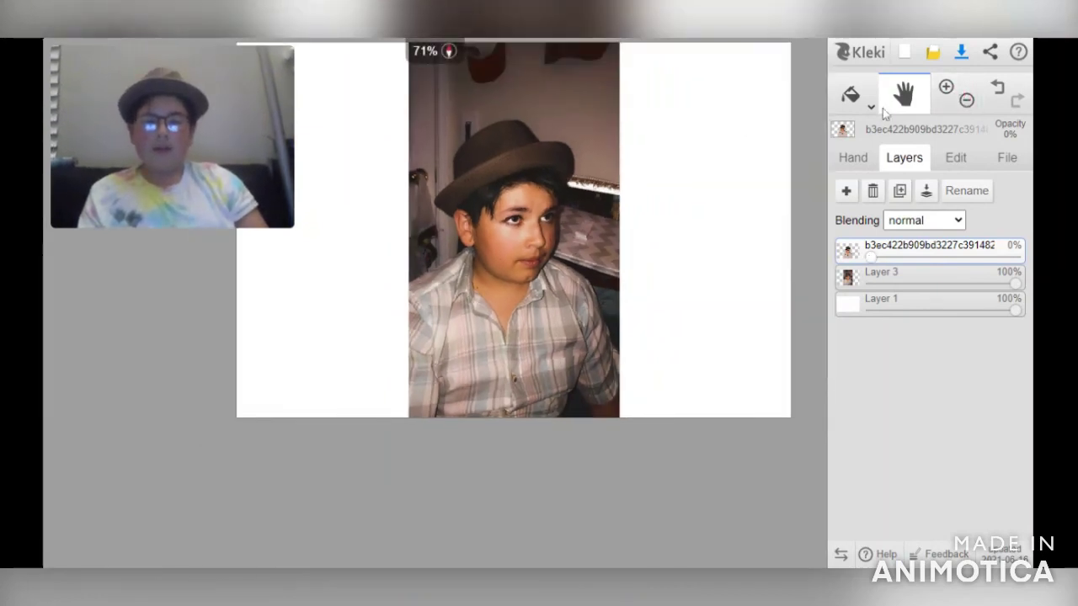
left_click_drag(670, 176, 640, 238)
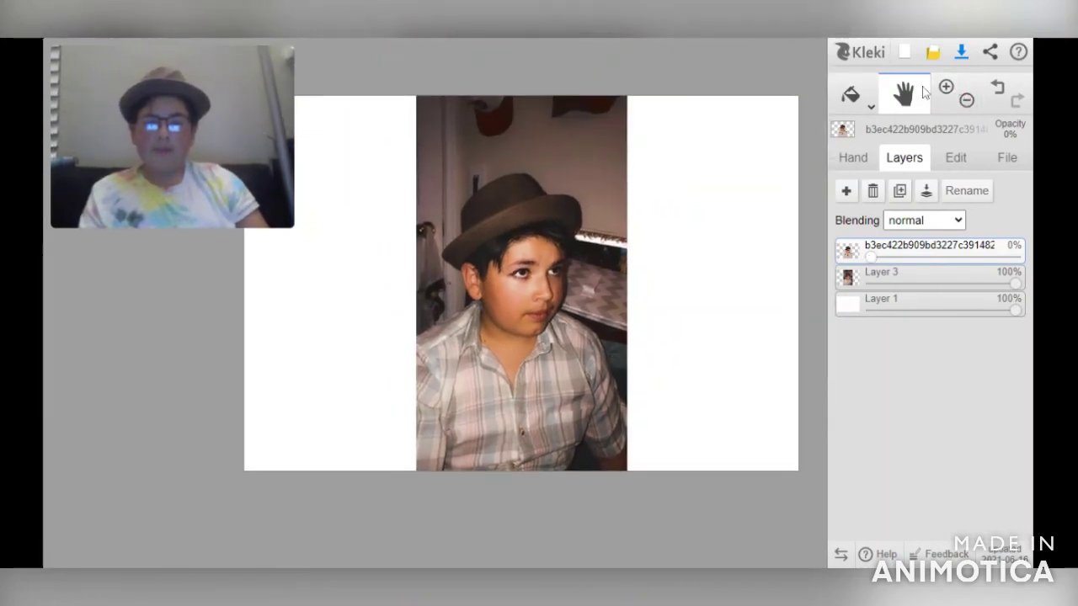
Prepare a black rectangle outline with the Shape tool at line width 32 and make Layer 3 the active layer
left_click(861, 98)
left_click(861, 98)
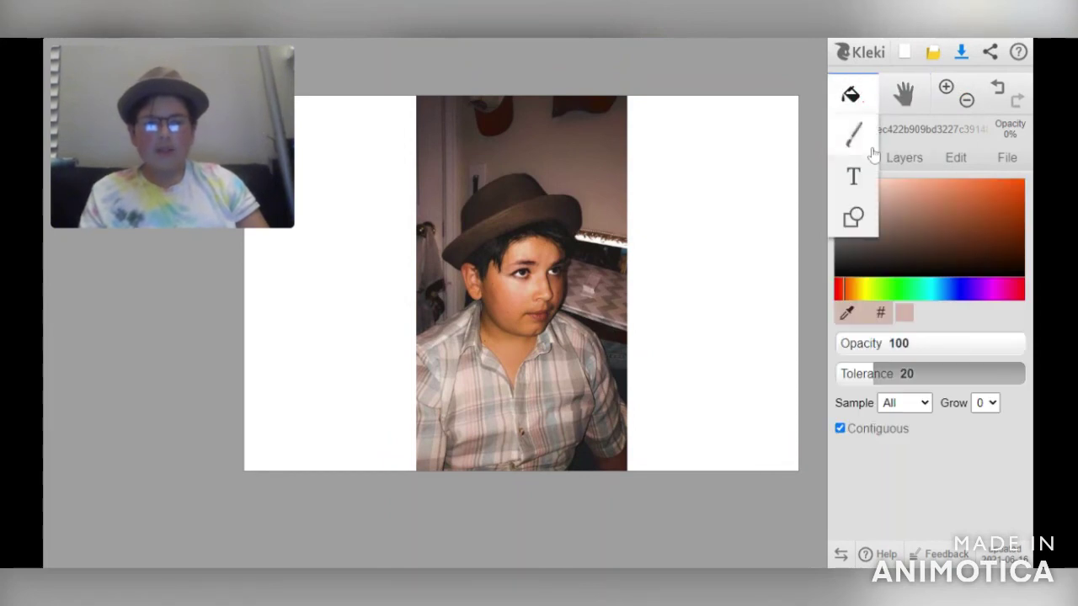
left_click(855, 213)
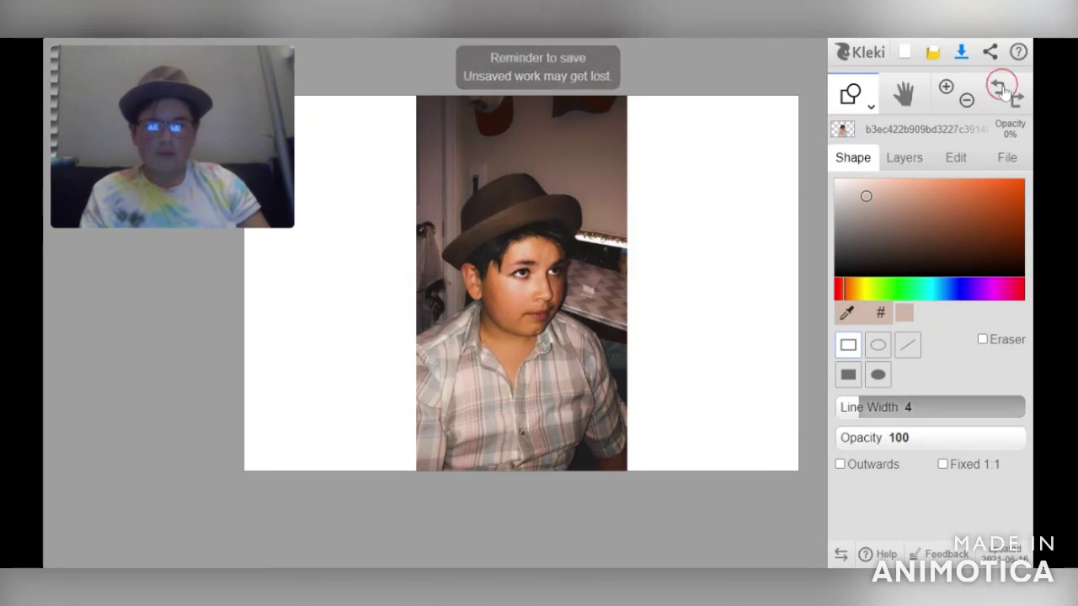
mouse_move(844, 128)
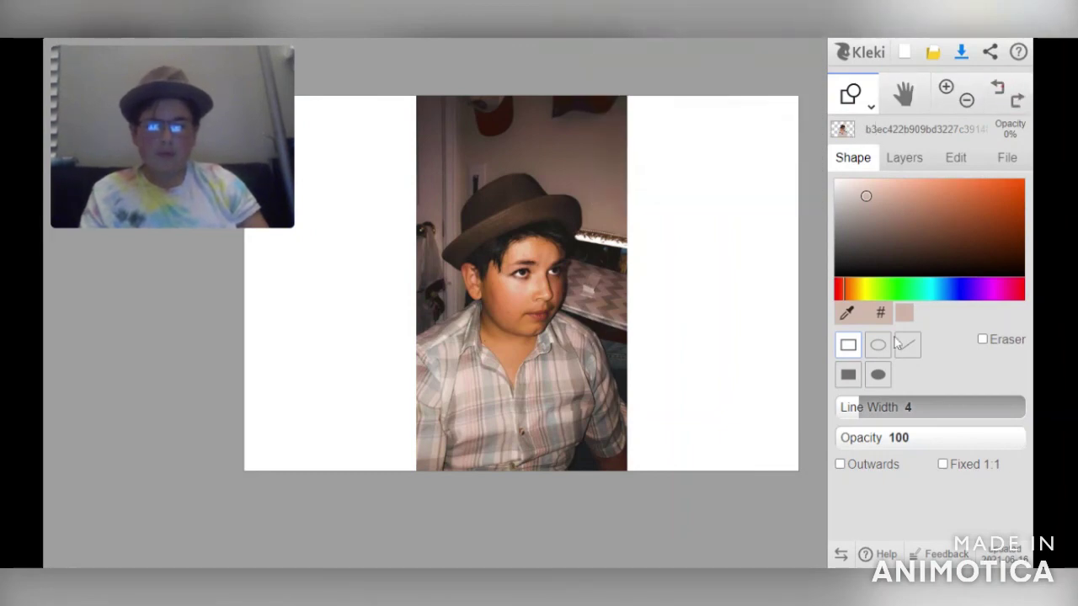
left_click(910, 407)
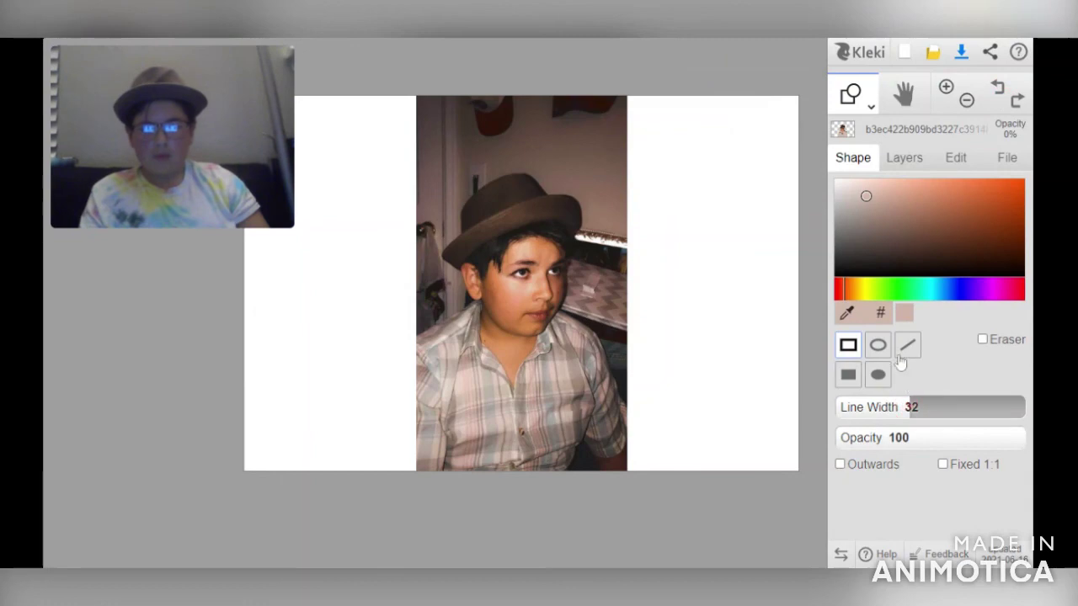
left_click(848, 312)
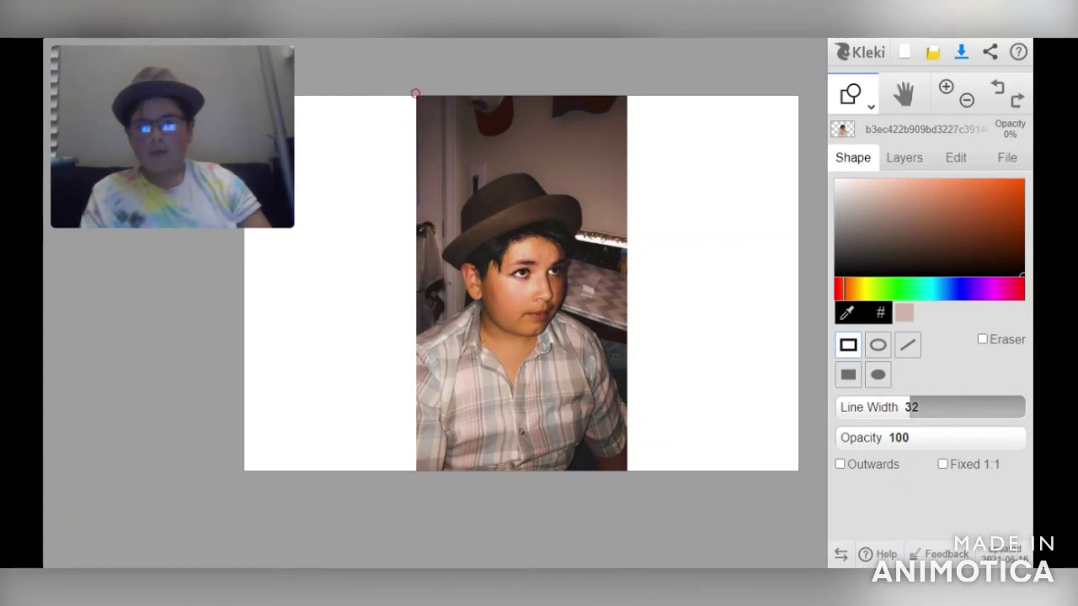
left_click(881, 159)
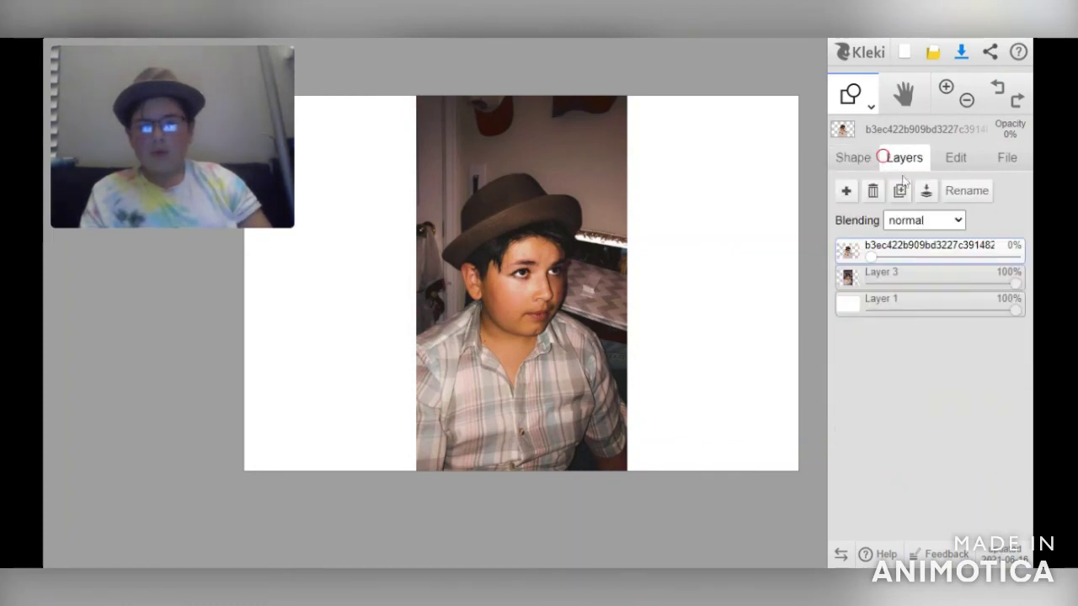
left_click(881, 273)
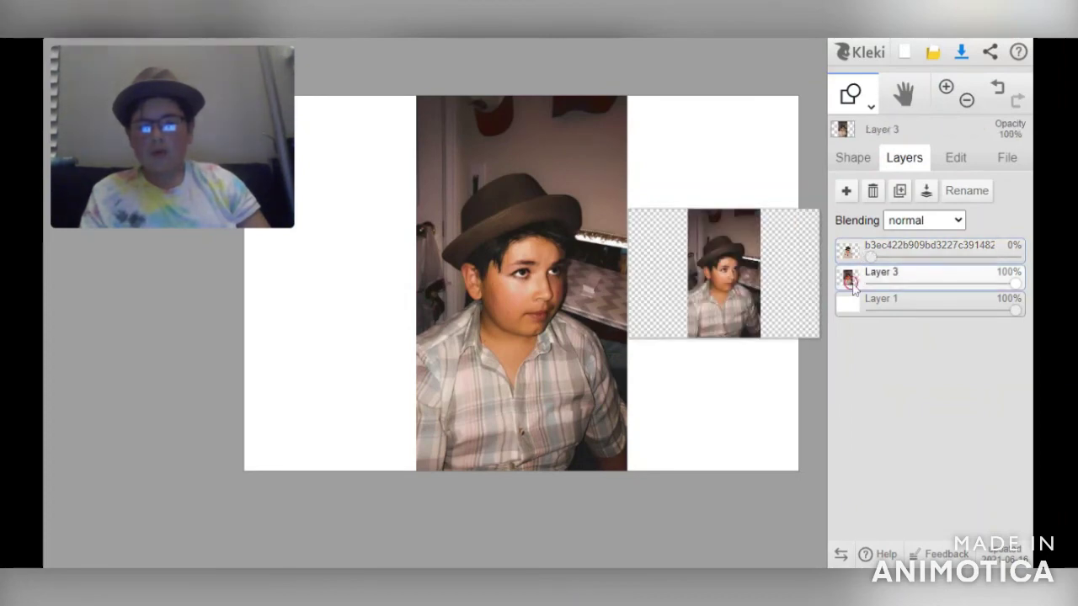